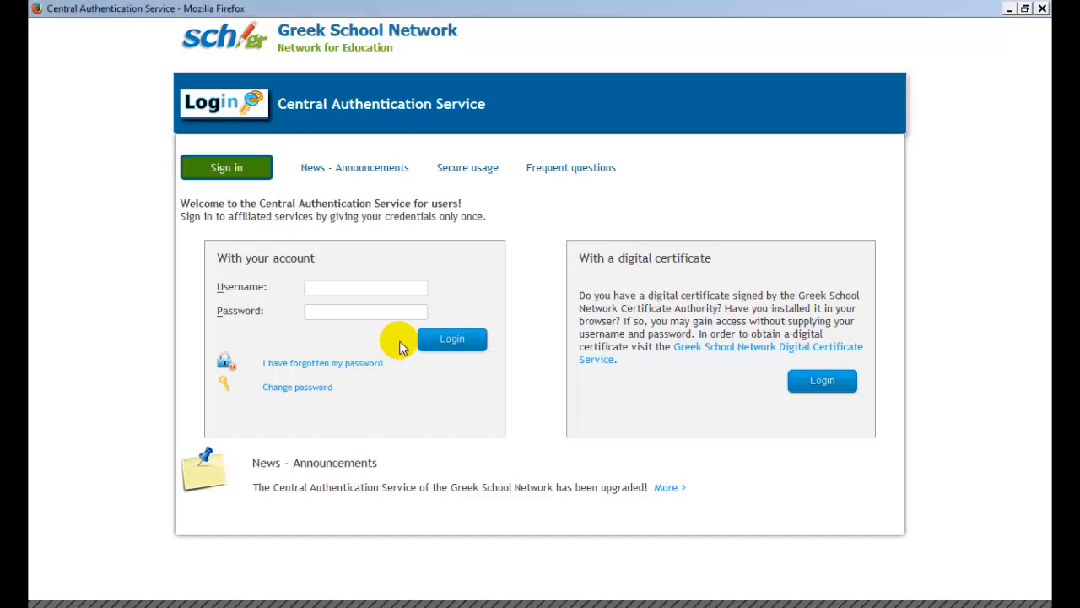
- Log in to the Central Authentication Service with the account's username and password
click(314, 287)
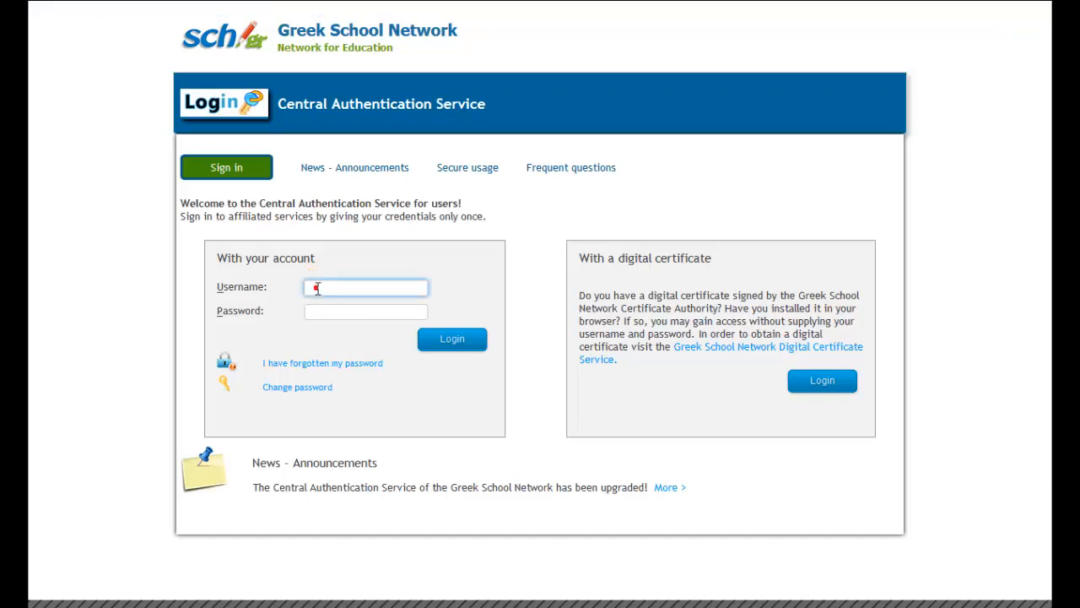
click(442, 340)
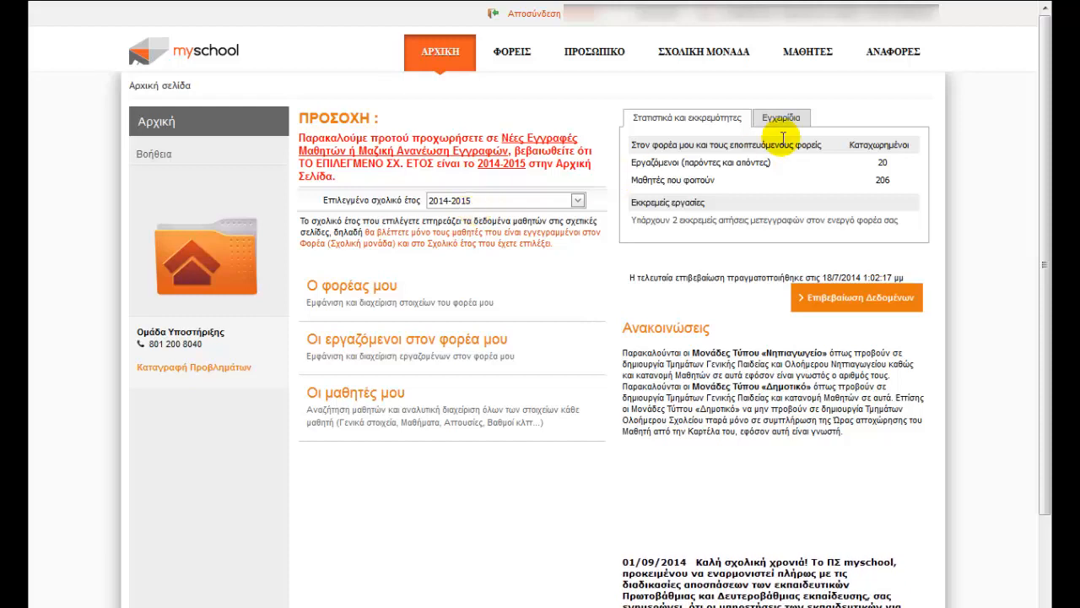
- Open the Γενικά στοιχεία μαθητών report from the Γενικές καταστάσεις group of the student reports
click(893, 57)
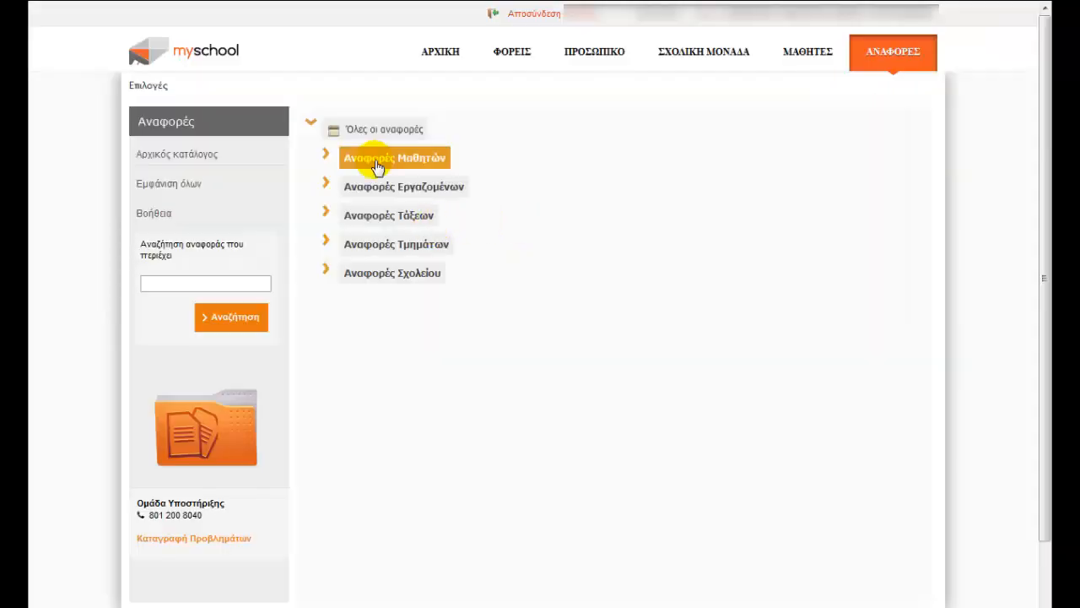
click(377, 164)
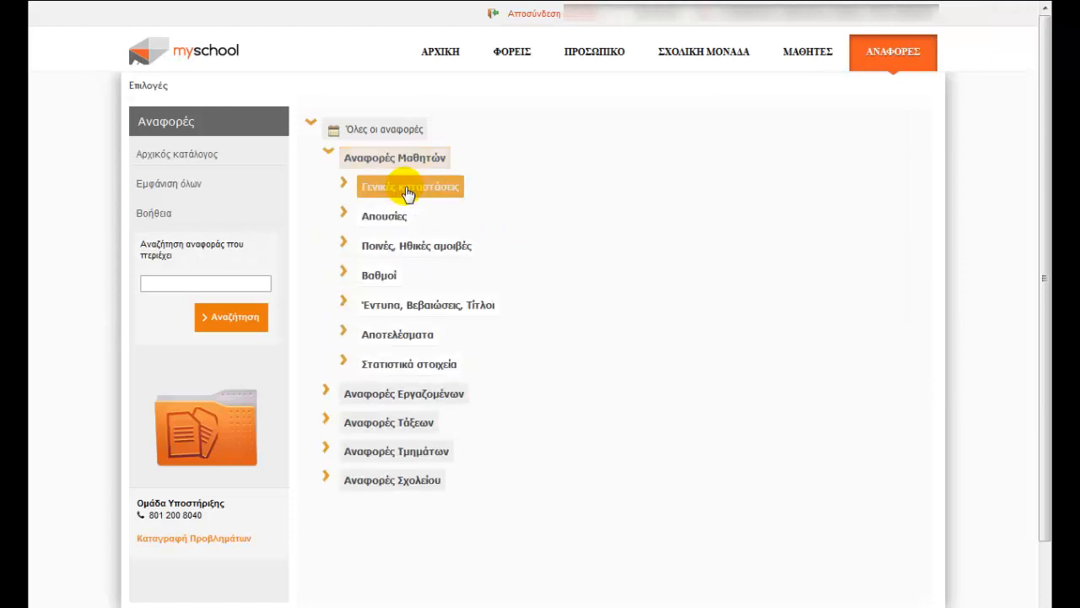
click(408, 189)
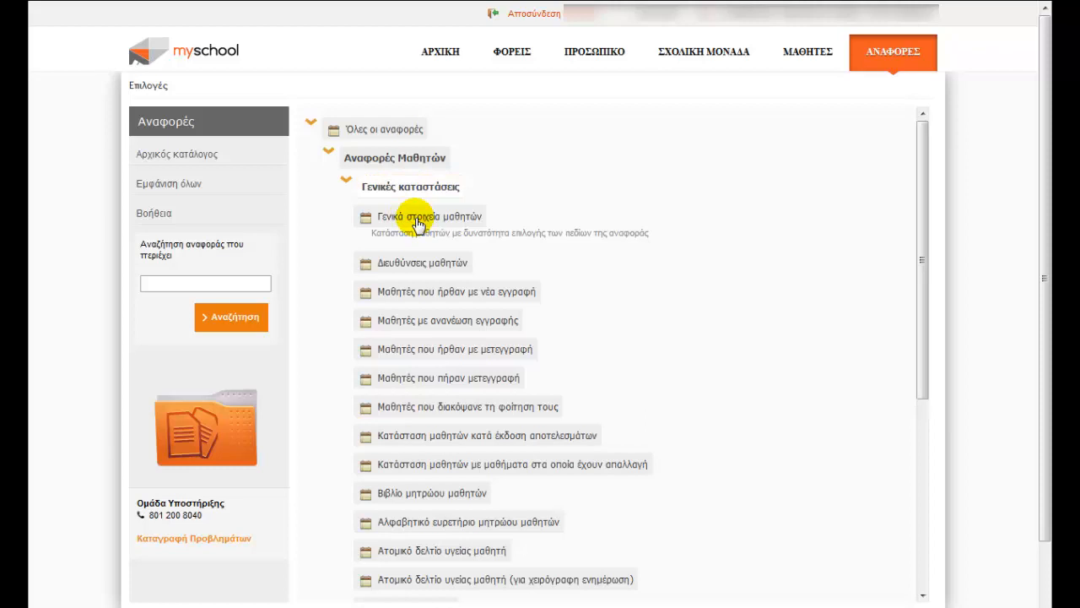
click(417, 221)
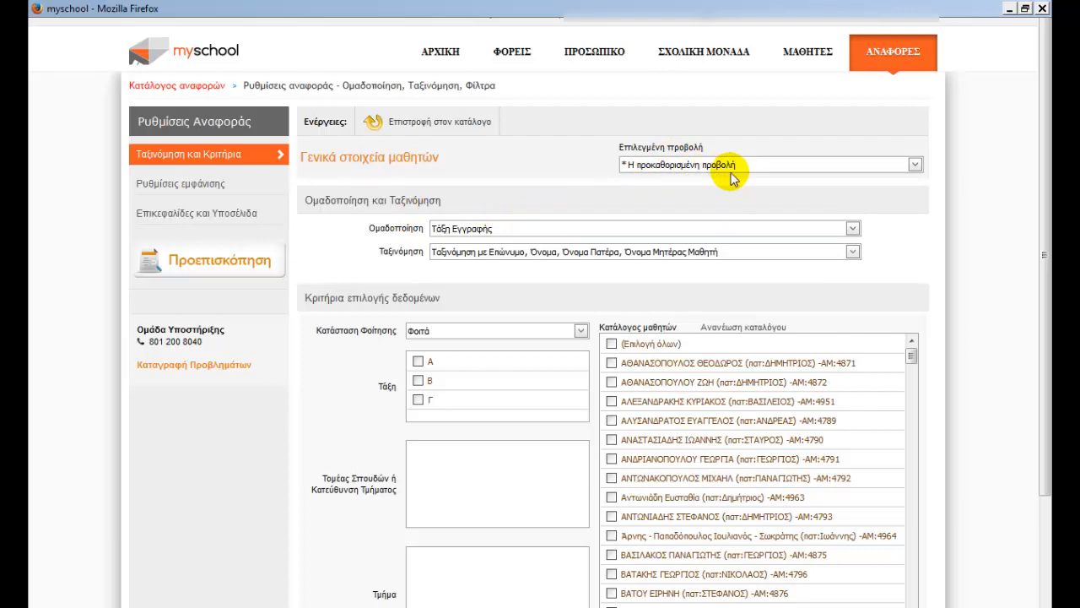
- Save the report's display settings as a new view titled "Στοιχεία για PGym"
click(187, 191)
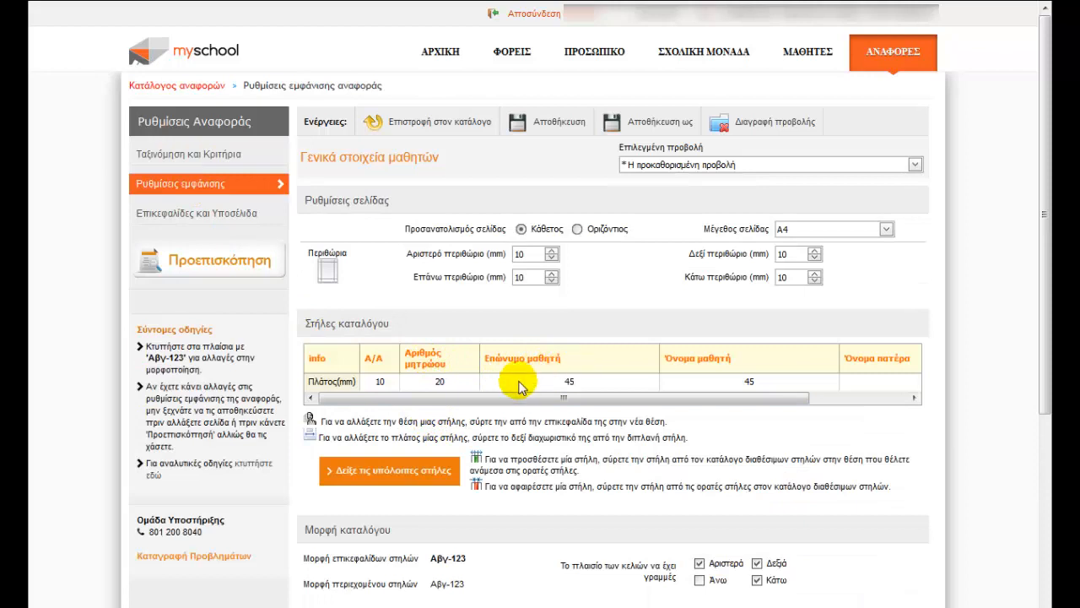
drag(561, 398, 645, 397)
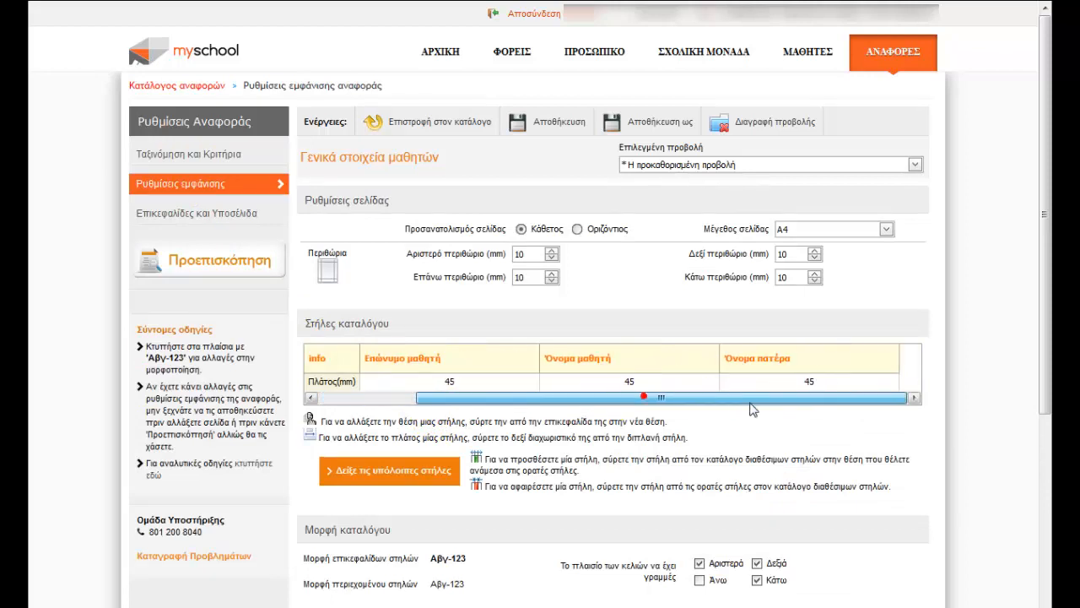
drag(750, 402, 567, 409)
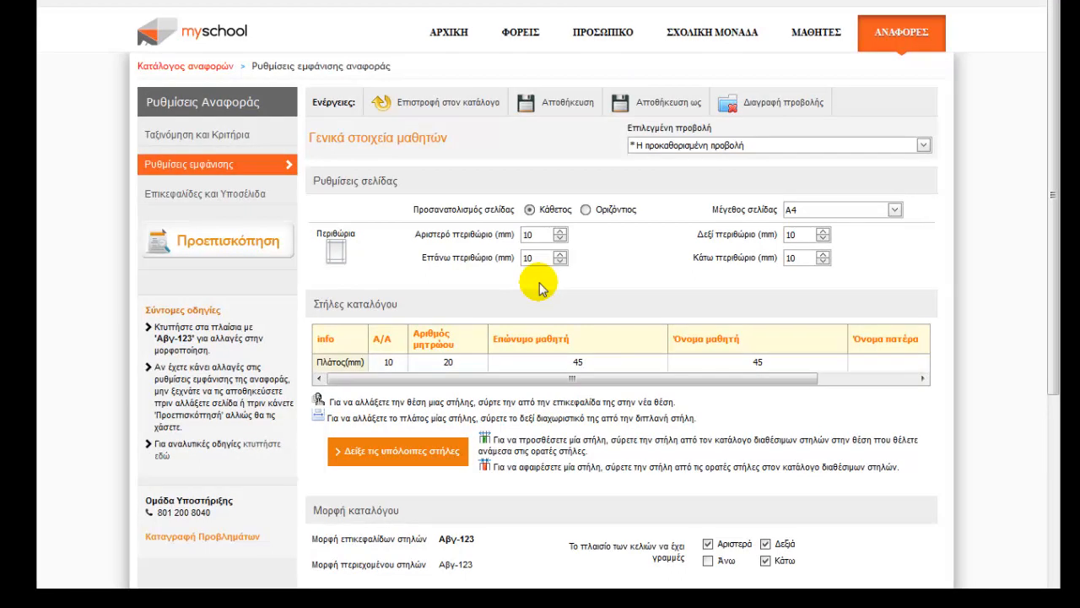
click(646, 106)
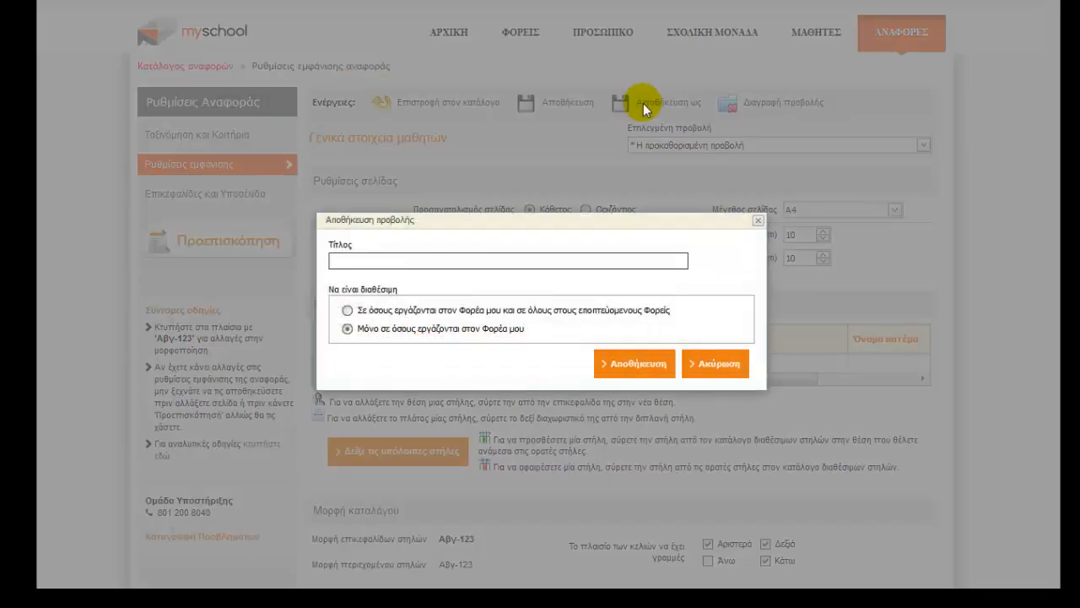
text(Στοιχεία για PGym)
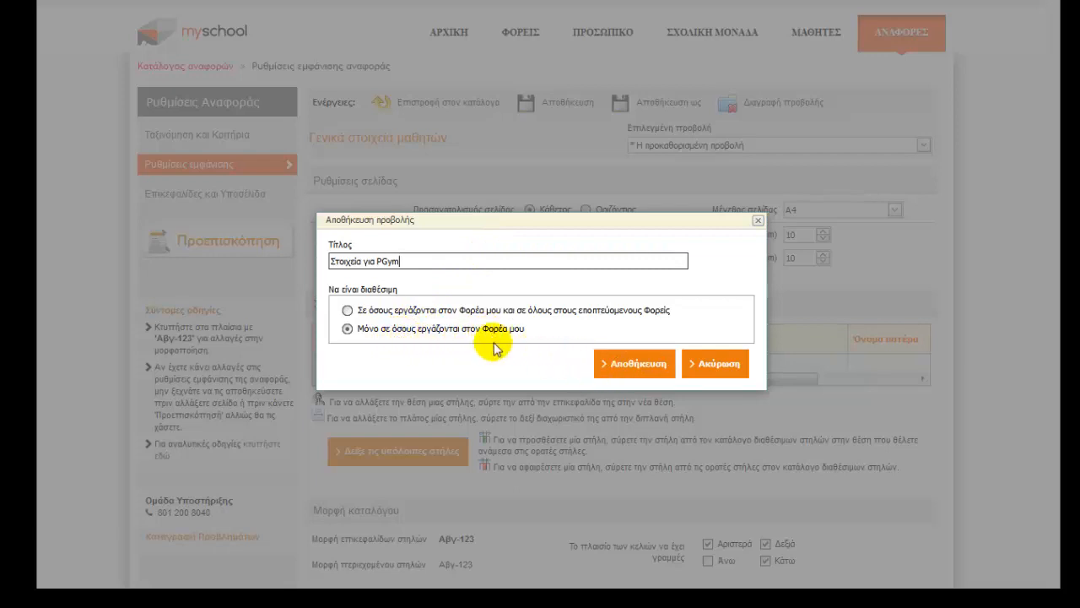
click(639, 371)
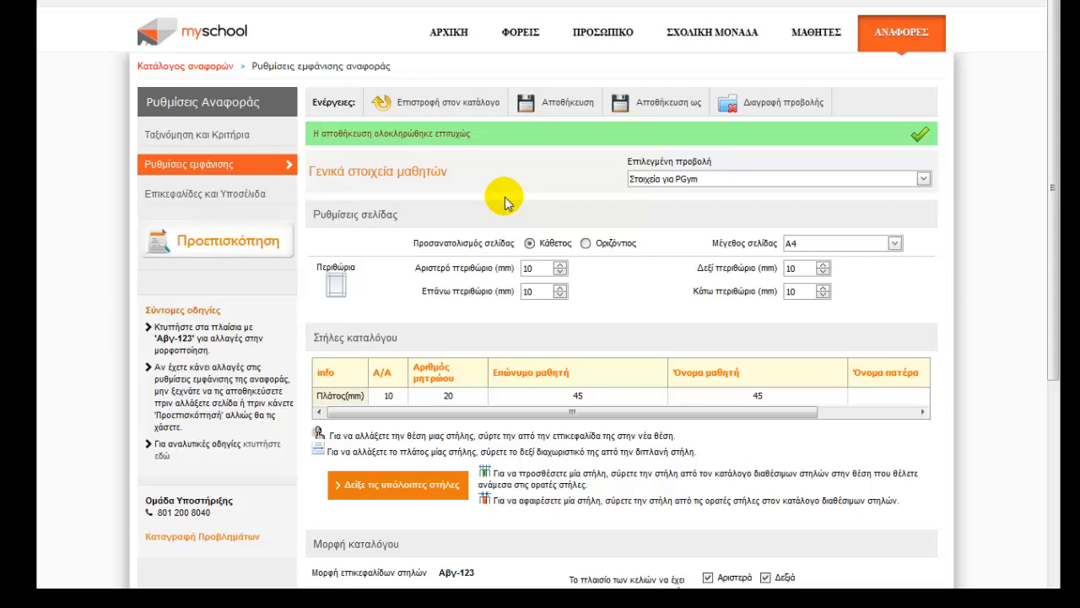
- Exclude page number, school name and address, school year, date, report title and supplementary title from the printed headers, and save the view
click(200, 204)
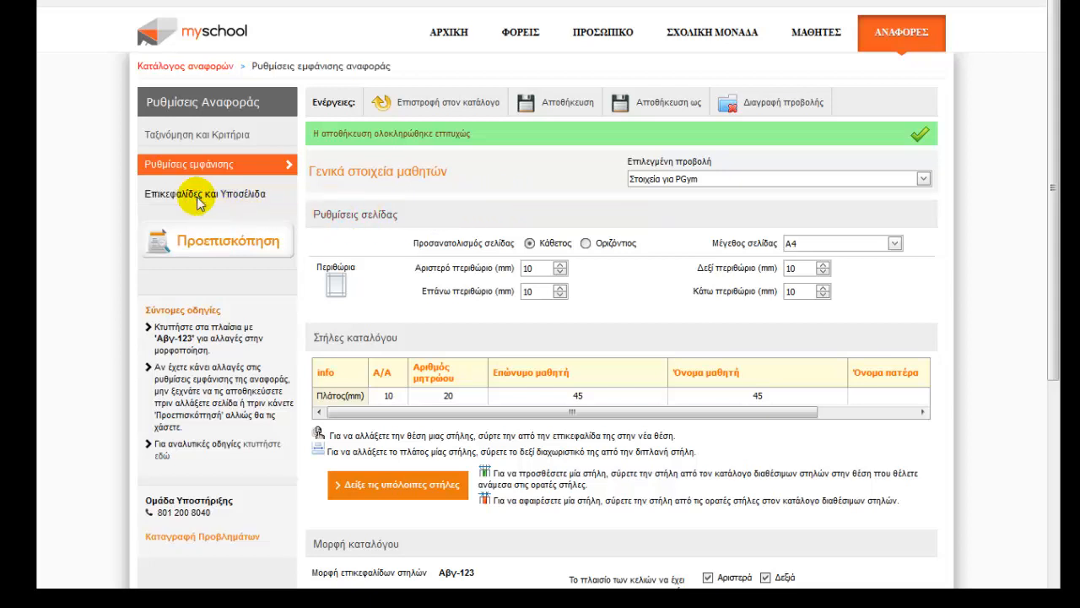
click(285, 243)
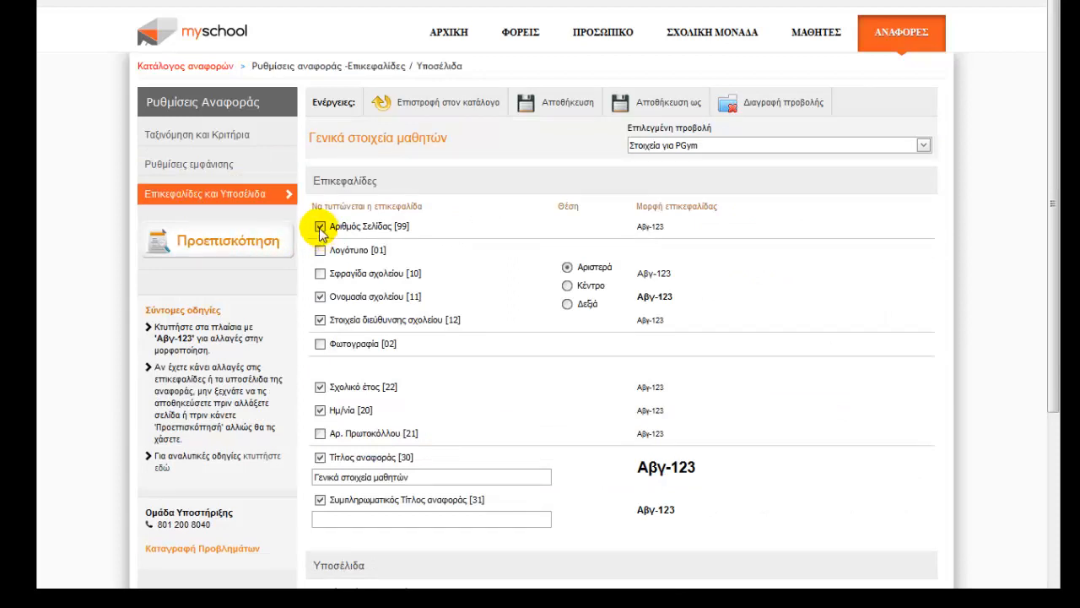
click(319, 227)
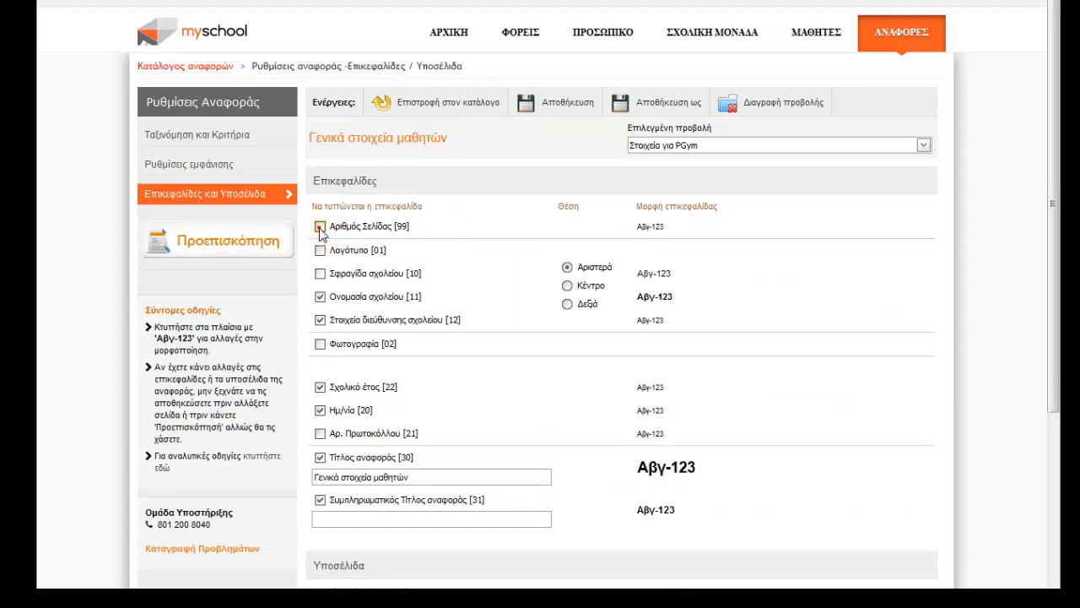
click(319, 297)
click(320, 319)
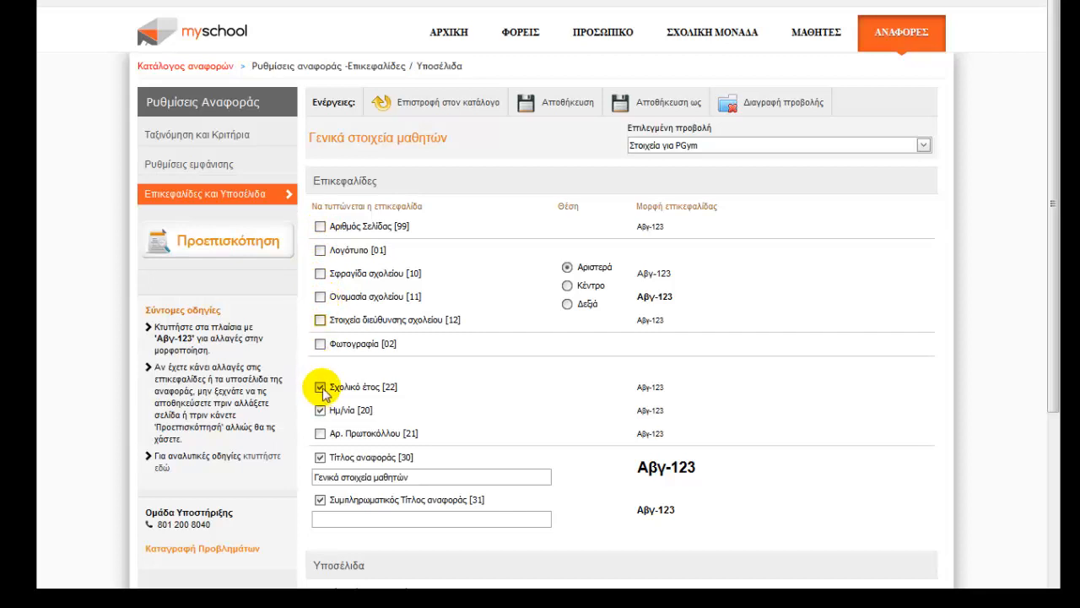
click(321, 387)
click(321, 410)
click(319, 457)
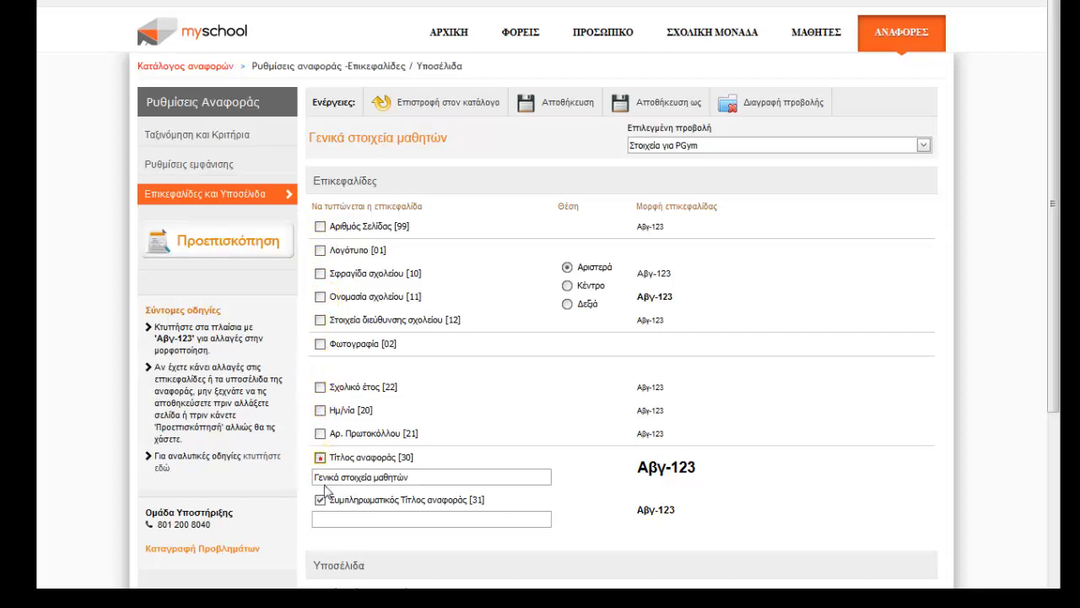
click(319, 499)
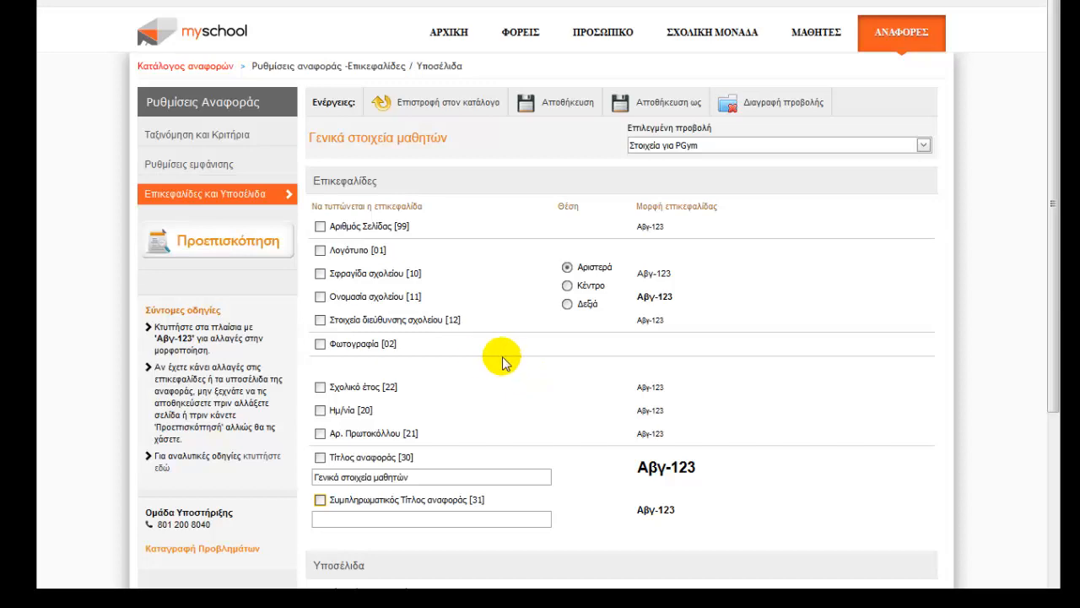
scroll(484, 356, down, 3)
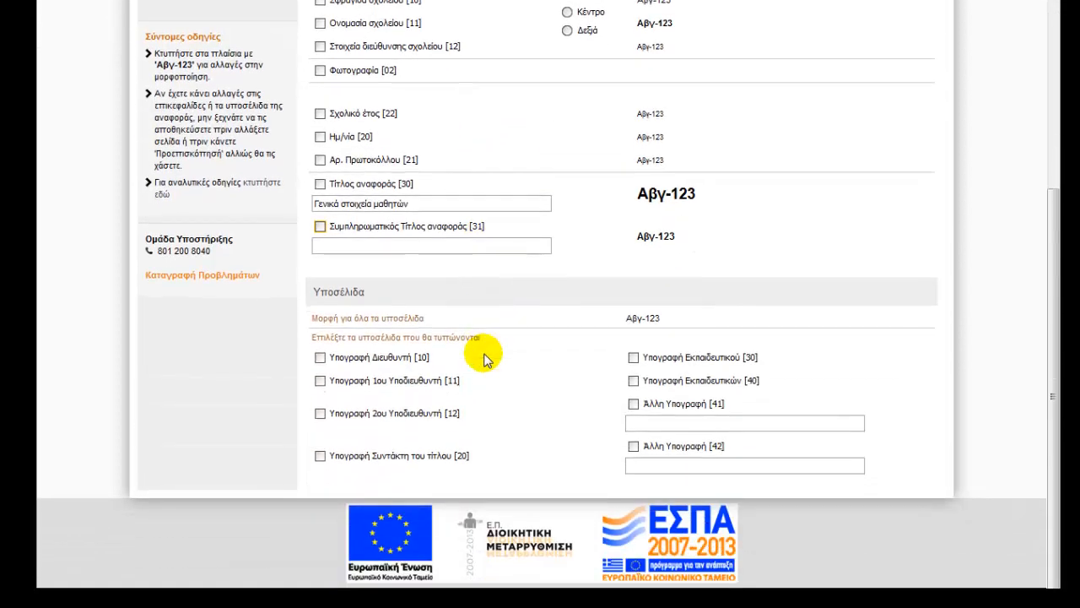
scroll(483, 356, up, 3)
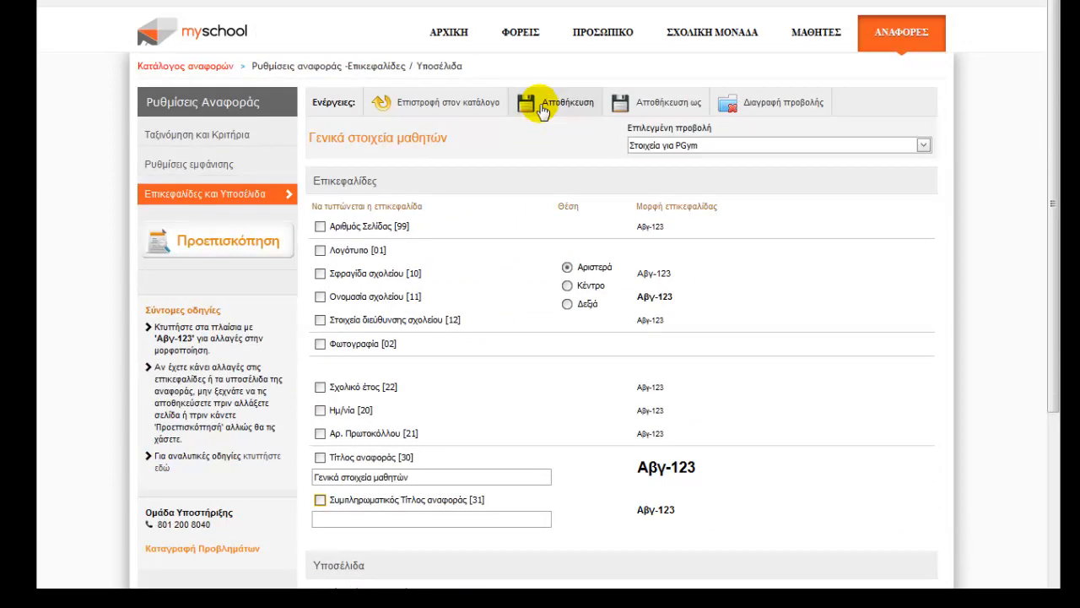
click(543, 111)
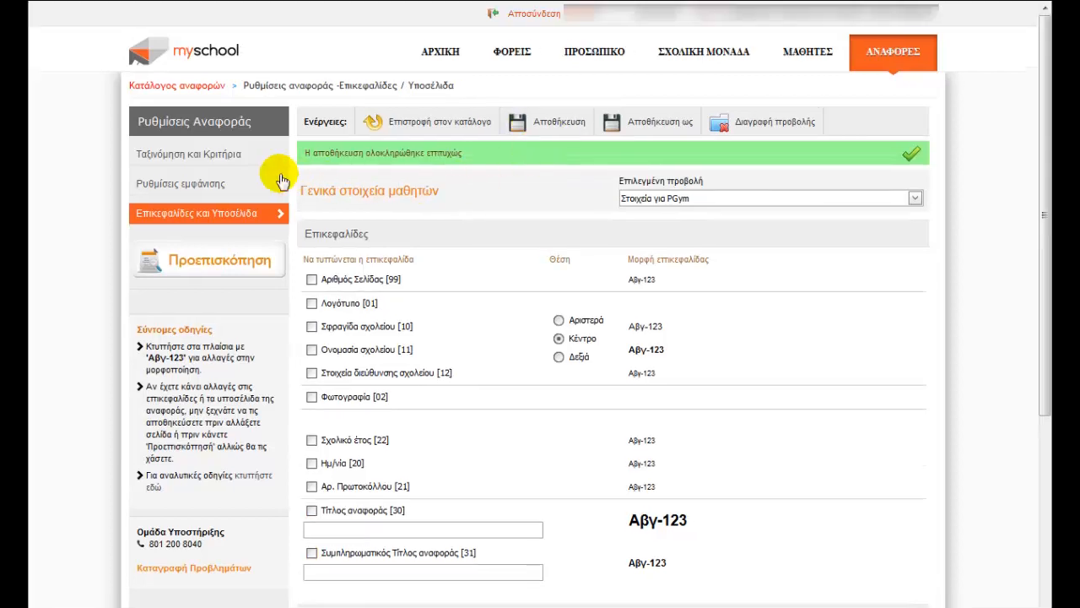
- Set the attendance status (Κατάσταση Φοίτησης) in the report's selection criteria to * Οτιδήποτε
click(186, 154)
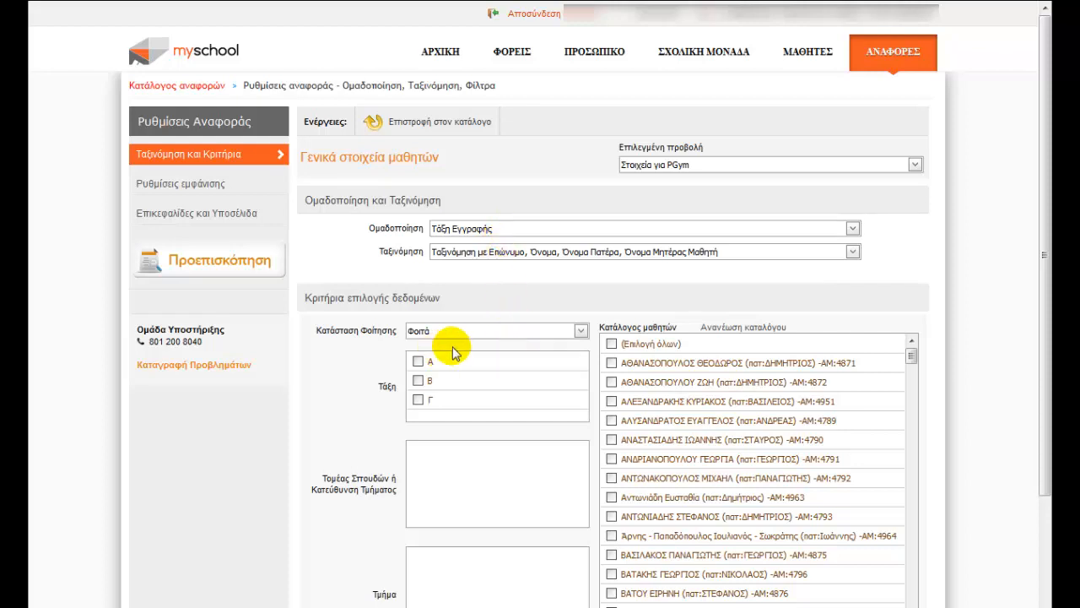
click(581, 330)
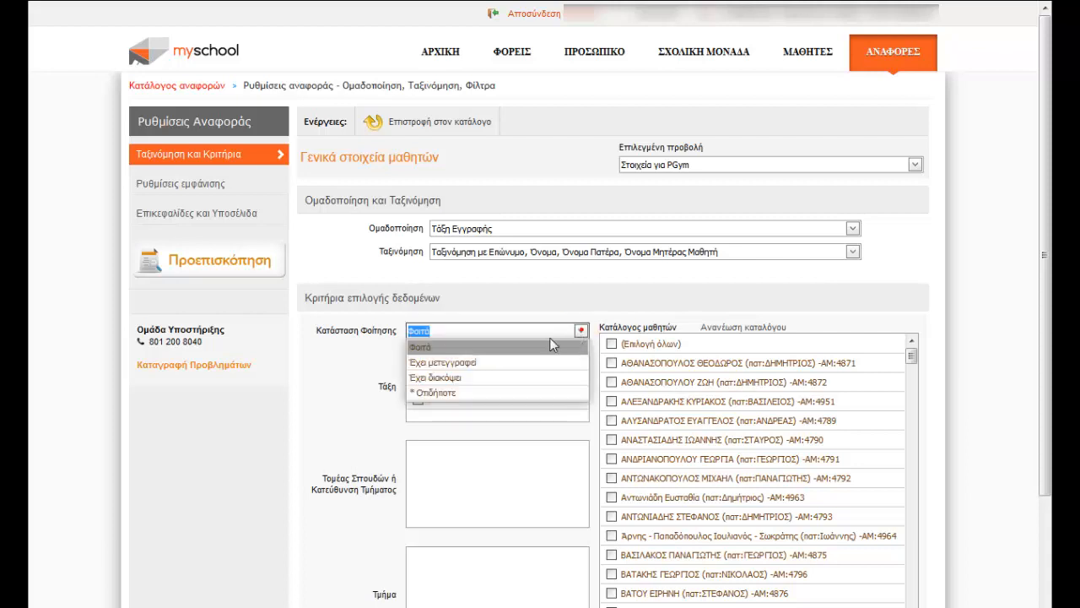
click(451, 394)
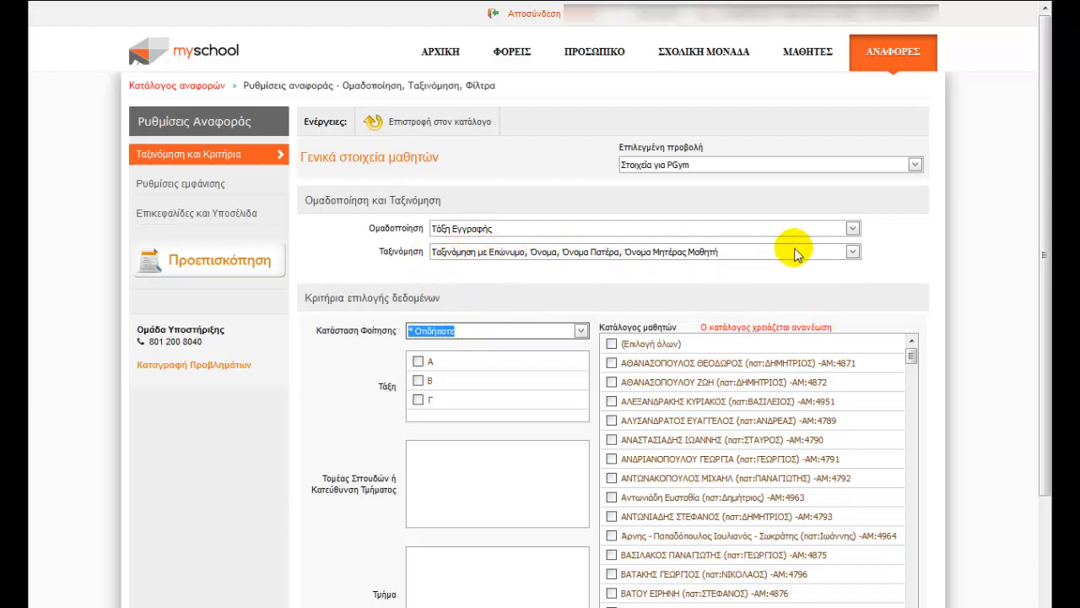
click(854, 253)
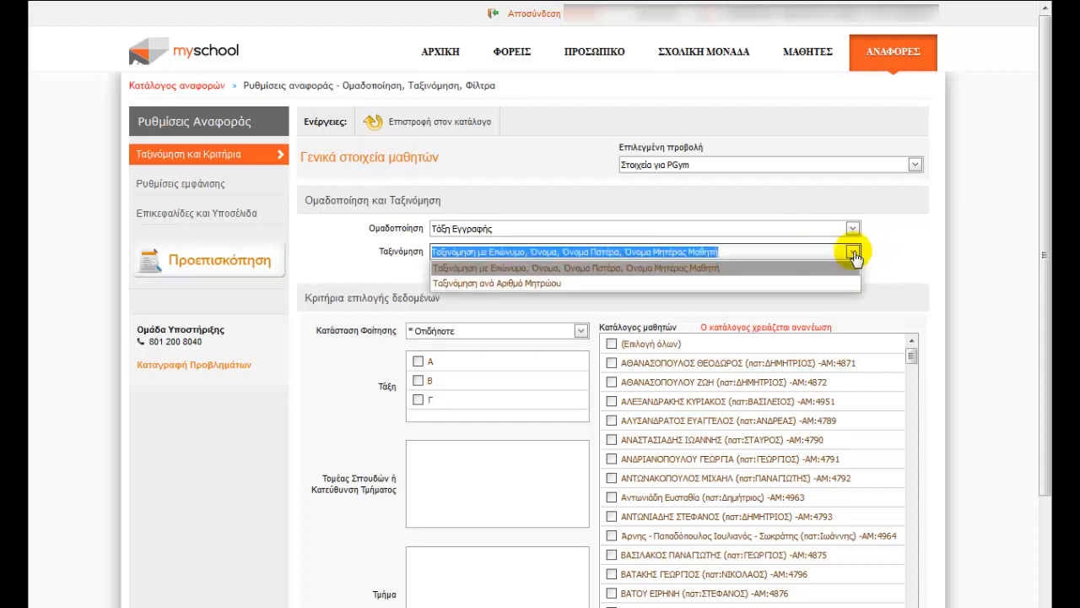
click(854, 253)
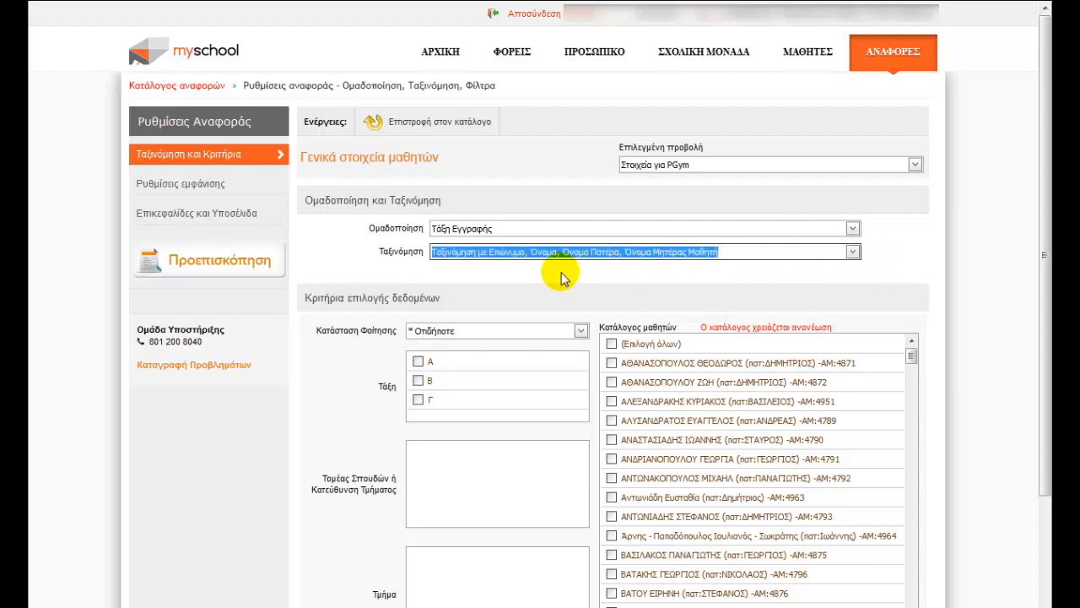
- Restrict the report to class Α, refresh the student list and select all listed students
click(417, 362)
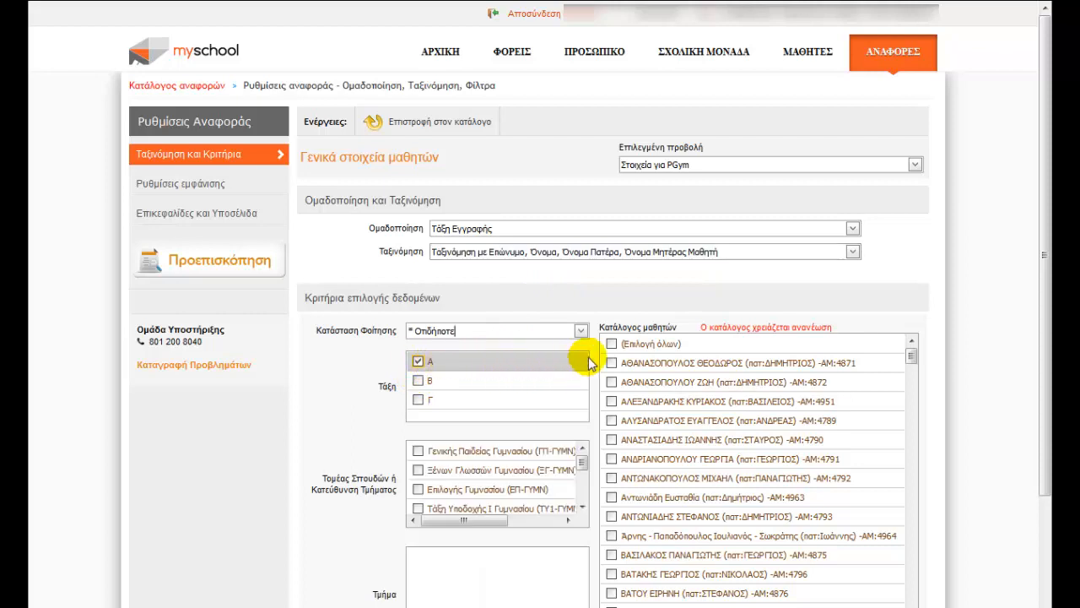
click(759, 329)
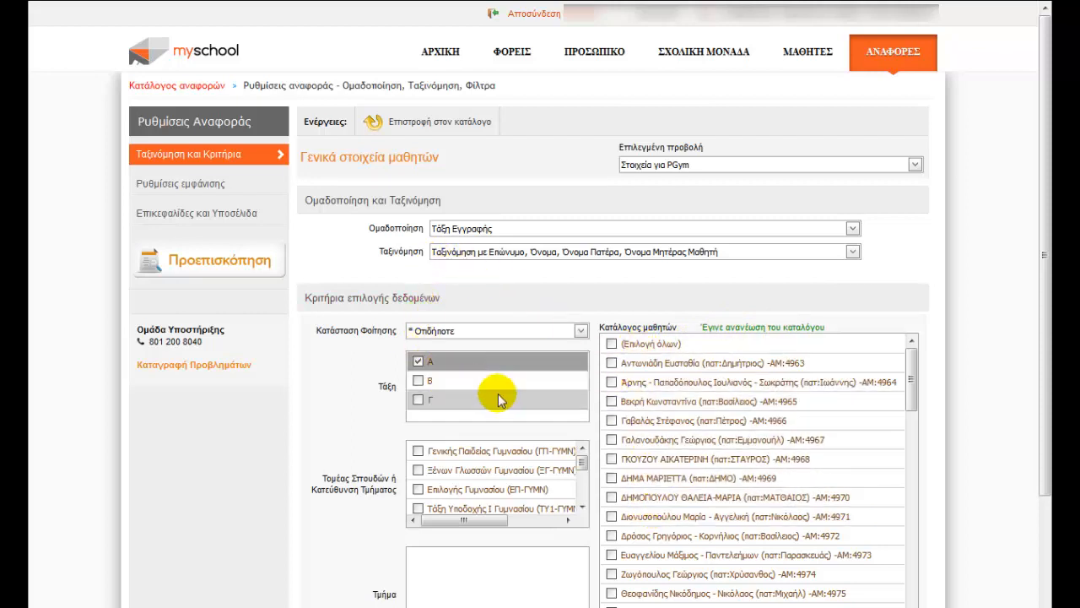
click(612, 345)
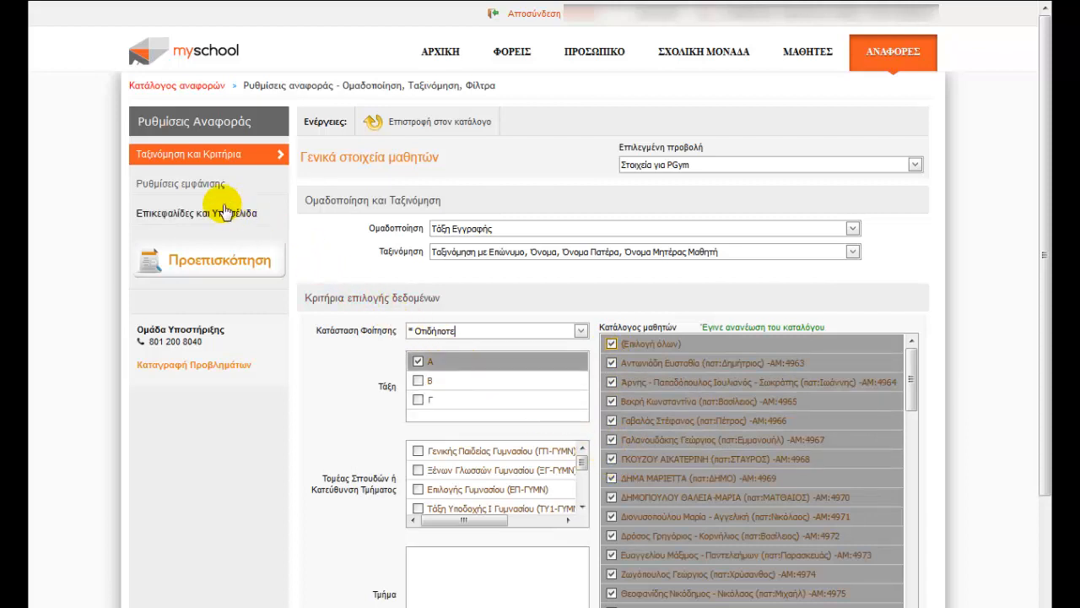
- Set the report's page orientation to landscape (Οριζόντιος) in the display settings and save the view
click(193, 190)
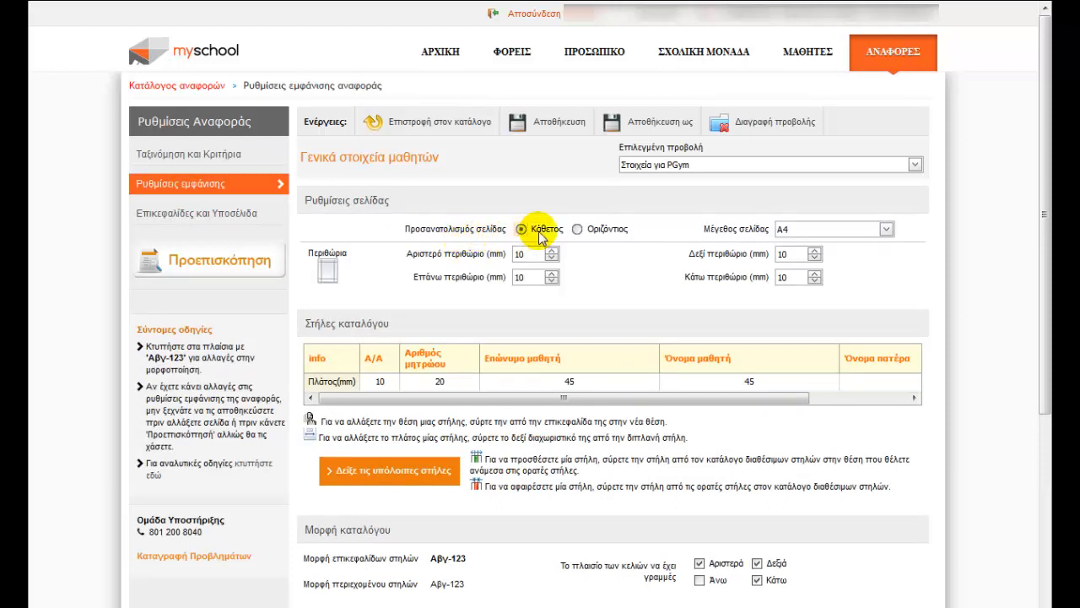
click(578, 230)
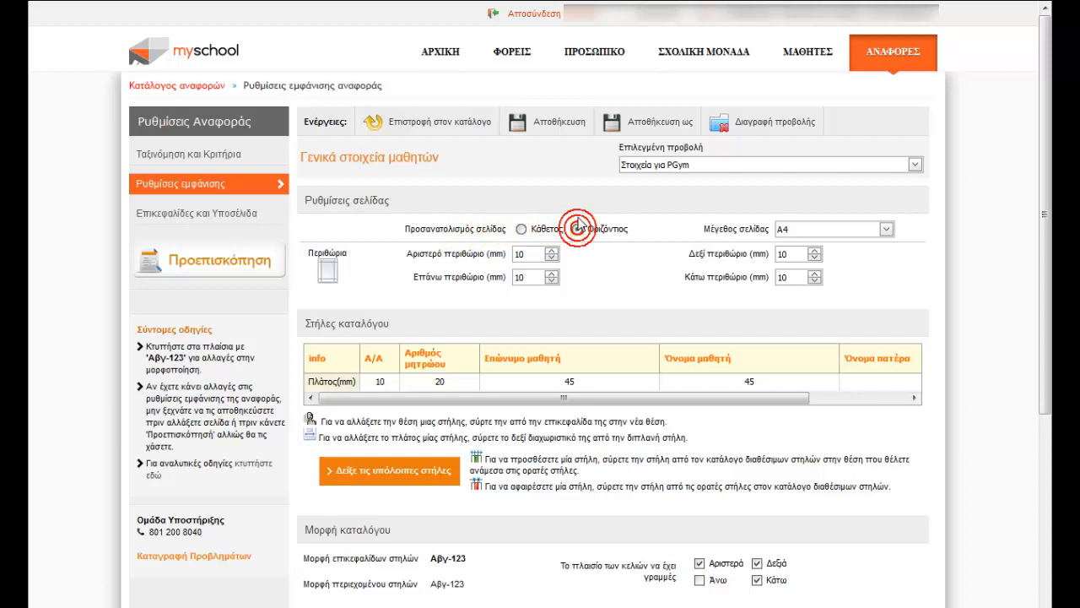
click(518, 123)
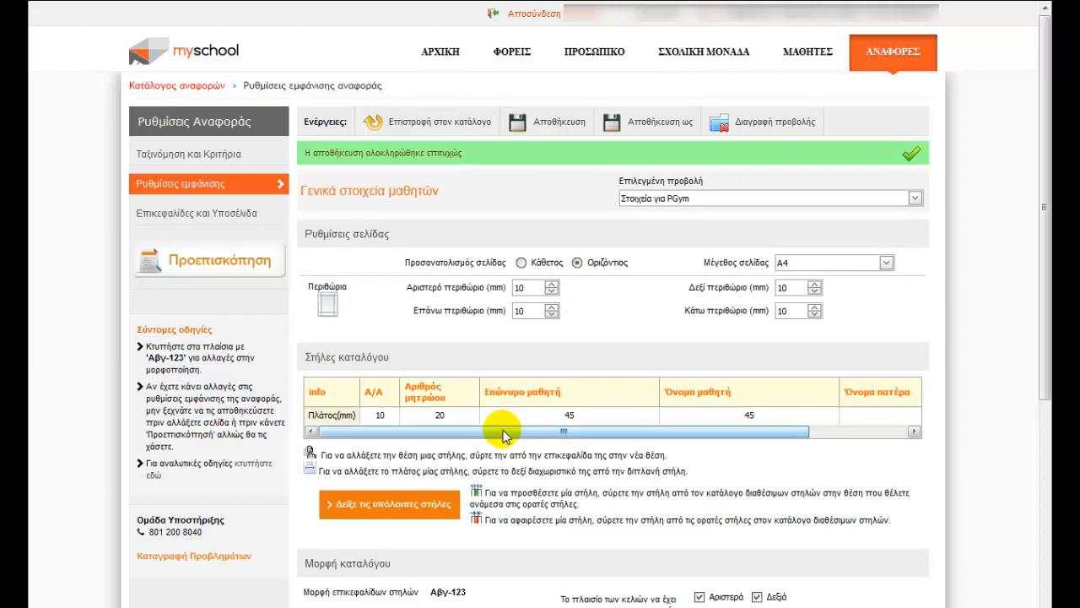
- Show the list of remaining available columns and place it beside the page settings, clear of the report's column table
mouse_move(503, 431)
mouse_down()
mouse_move(561, 433)
mouse_move(507, 432)
mouse_up()
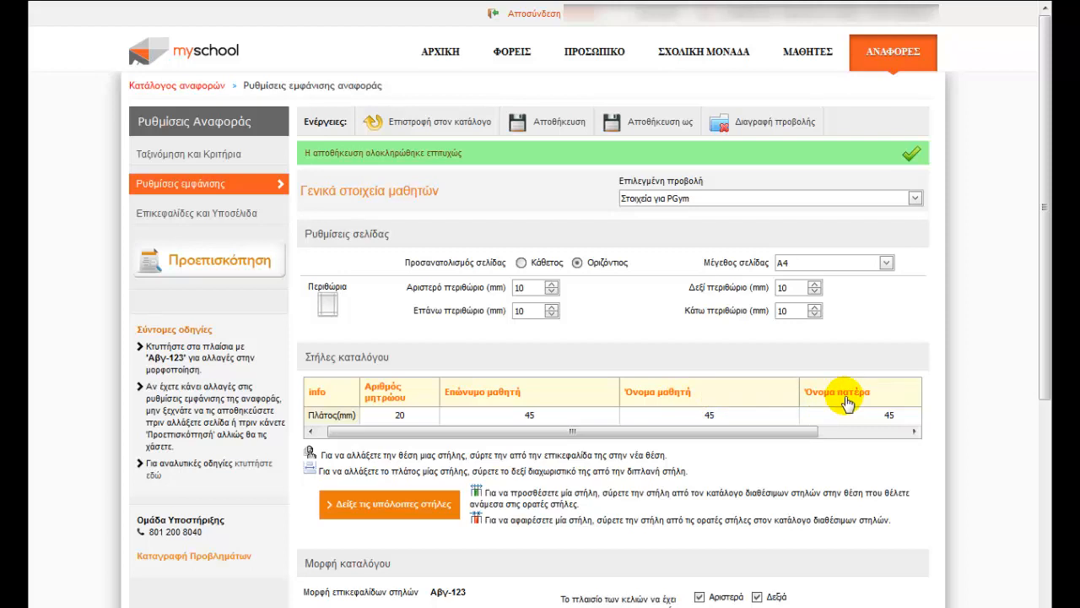
click(380, 507)
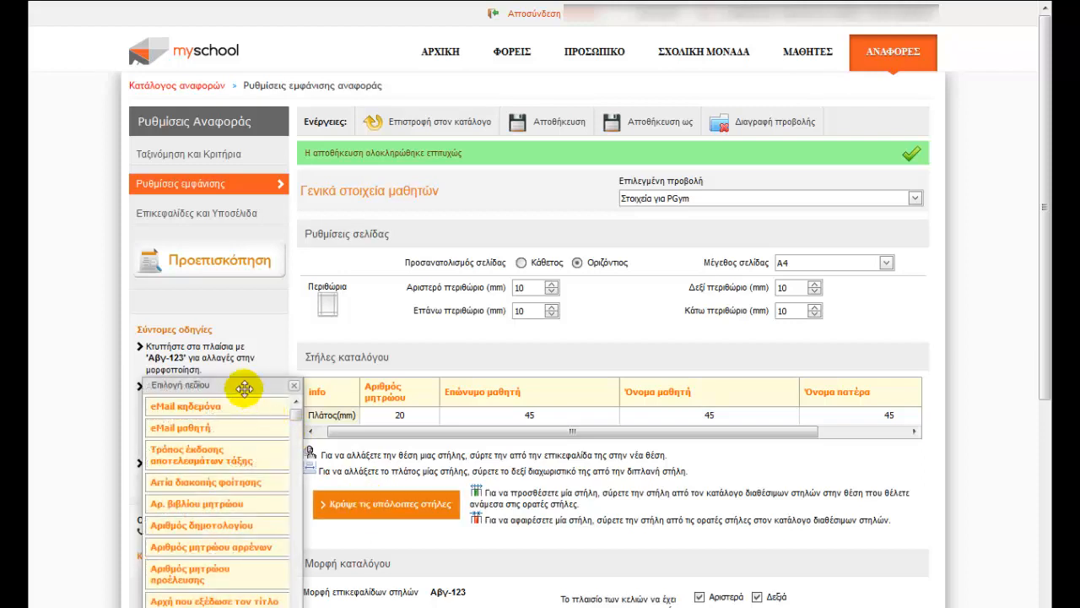
drag(236, 389, 225, 236)
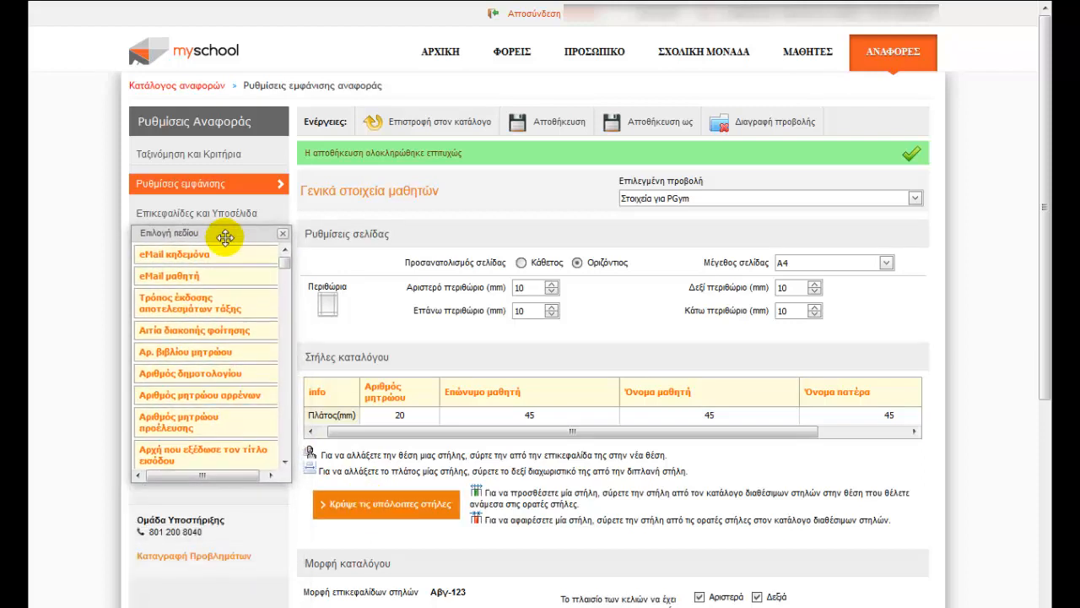
- Switch to the PGym window for importing new students from MySchool Excel and examine which student fields it requires
mouse_move(278, 268)
mouse_down()
mouse_move(283, 443)
mouse_move(291, 256)
mouse_up()
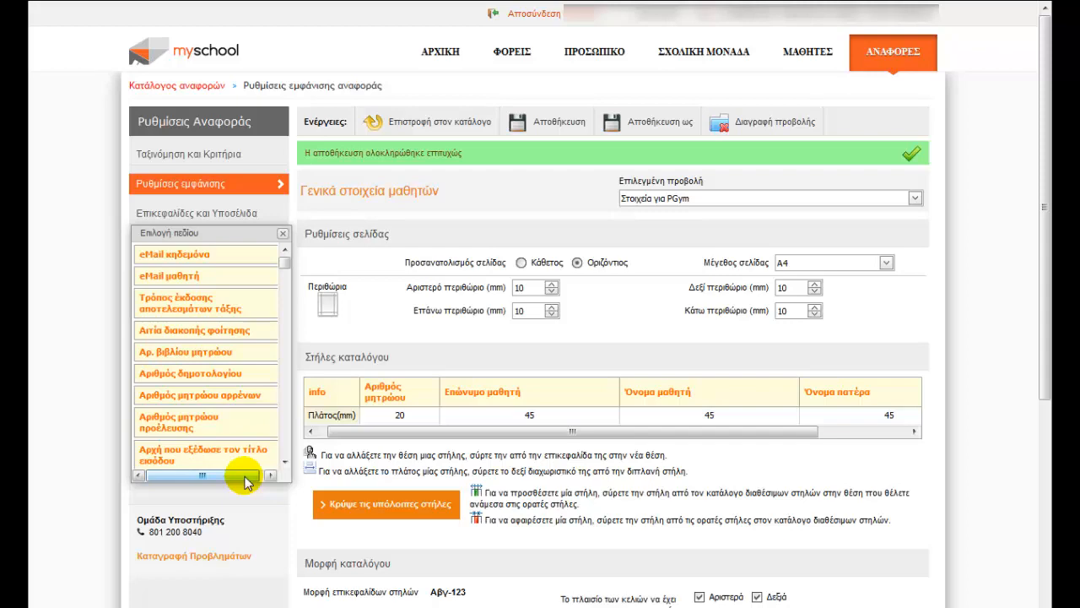
key(alt+Tab)
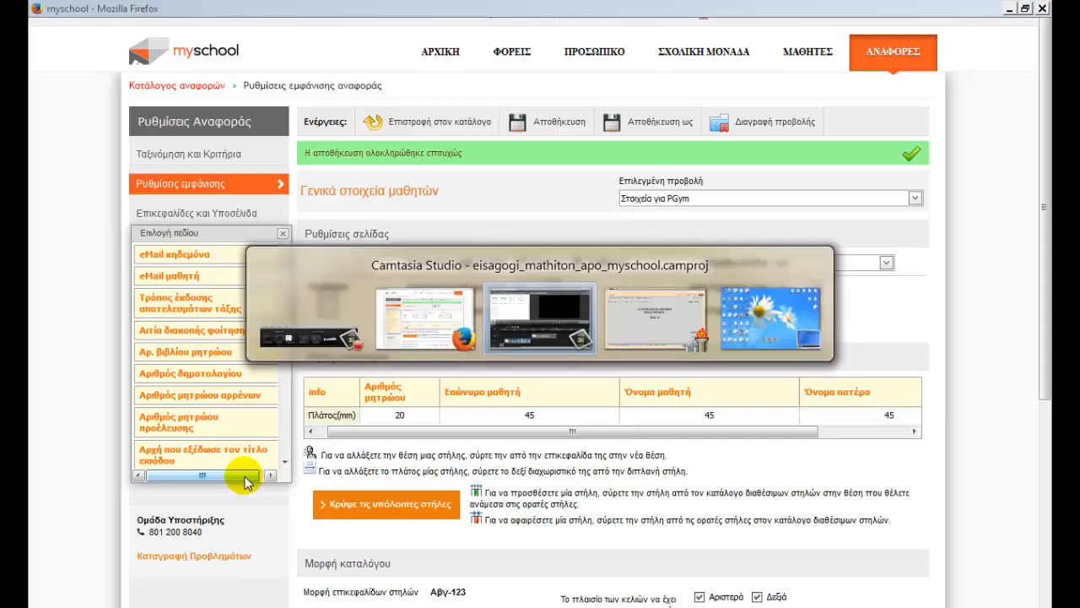
key(alt+Tab)
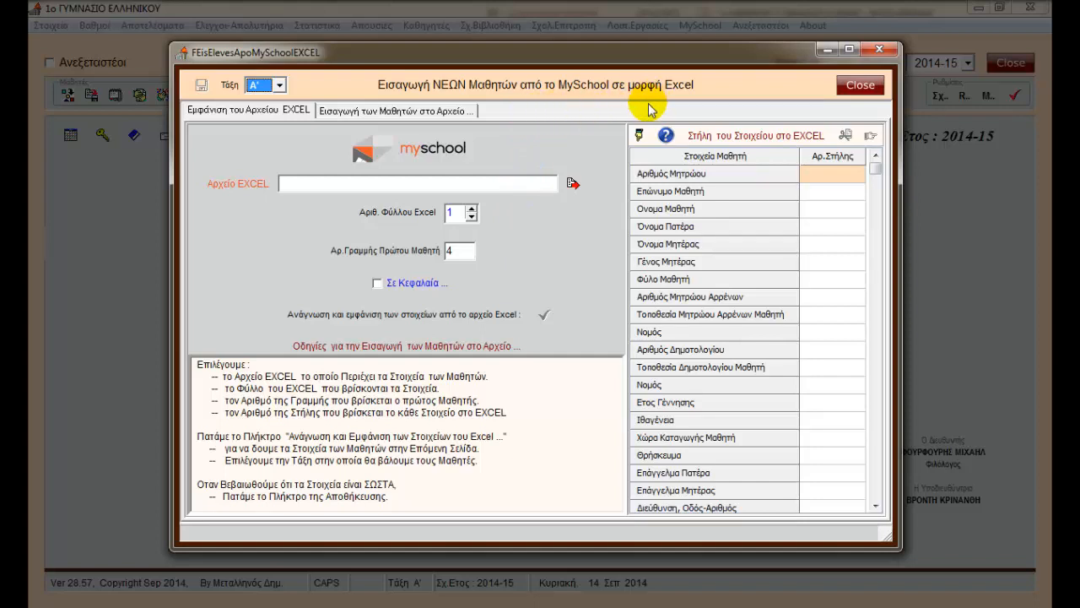
mouse_move(666, 137)
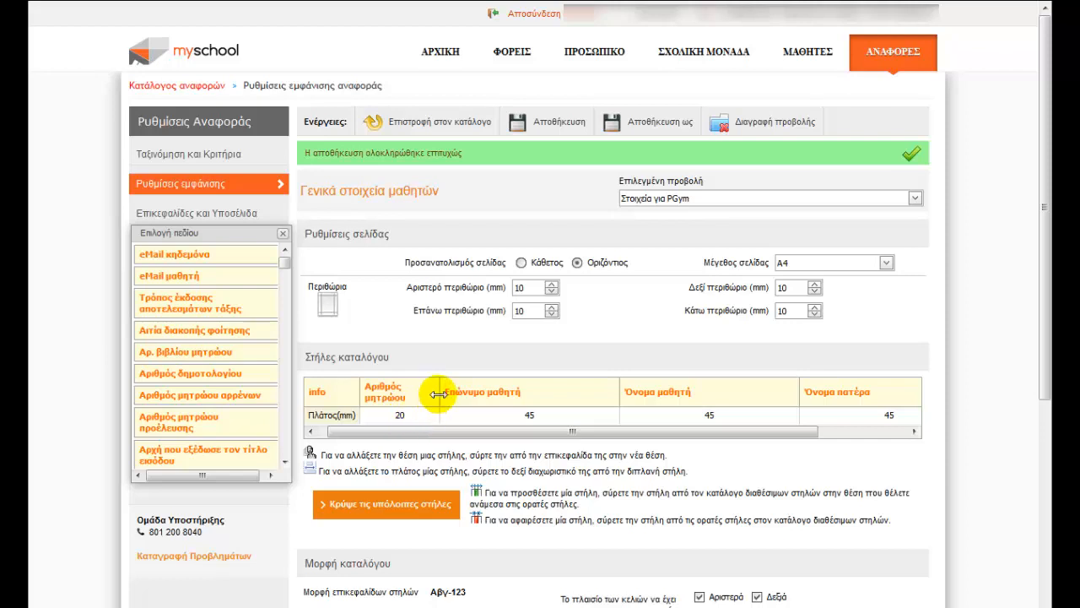
- Narrow the report columns Αριθμός μητρώου and Επώνυμο μαθητή to 6 mm, Όνομα μαθητή to 5,4 mm and Όνομα πατέρα to 6,6 mm
drag(438, 391, 384, 392)
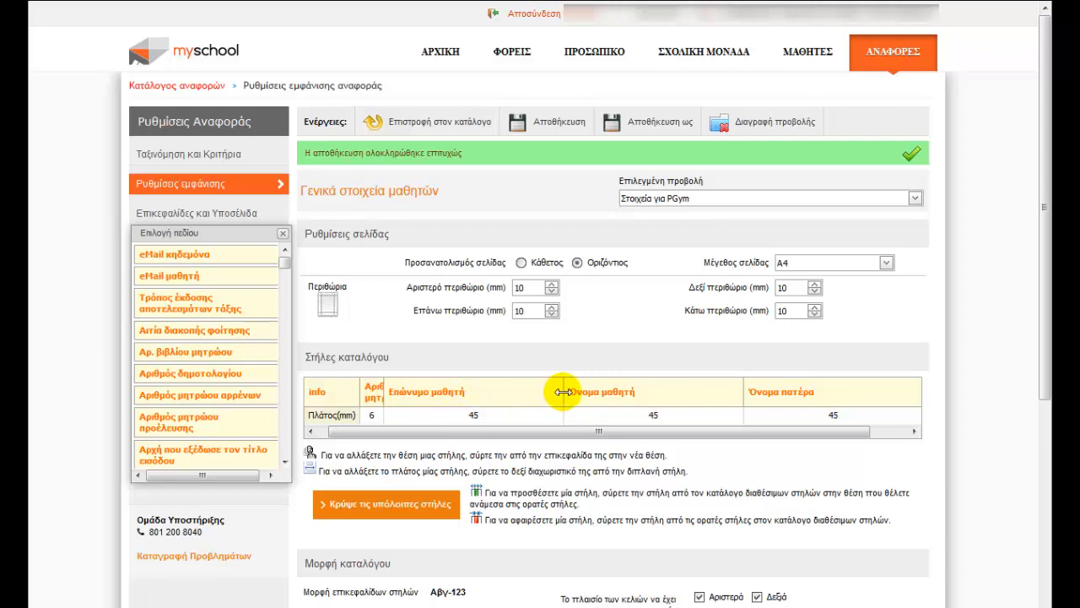
drag(563, 392, 407, 394)
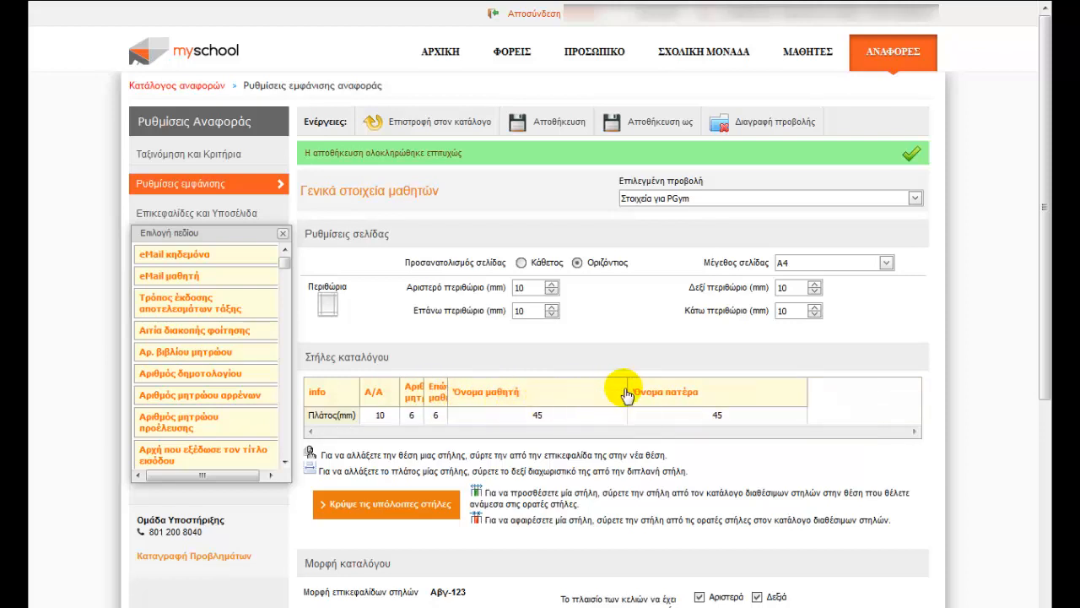
drag(626, 387, 485, 406)
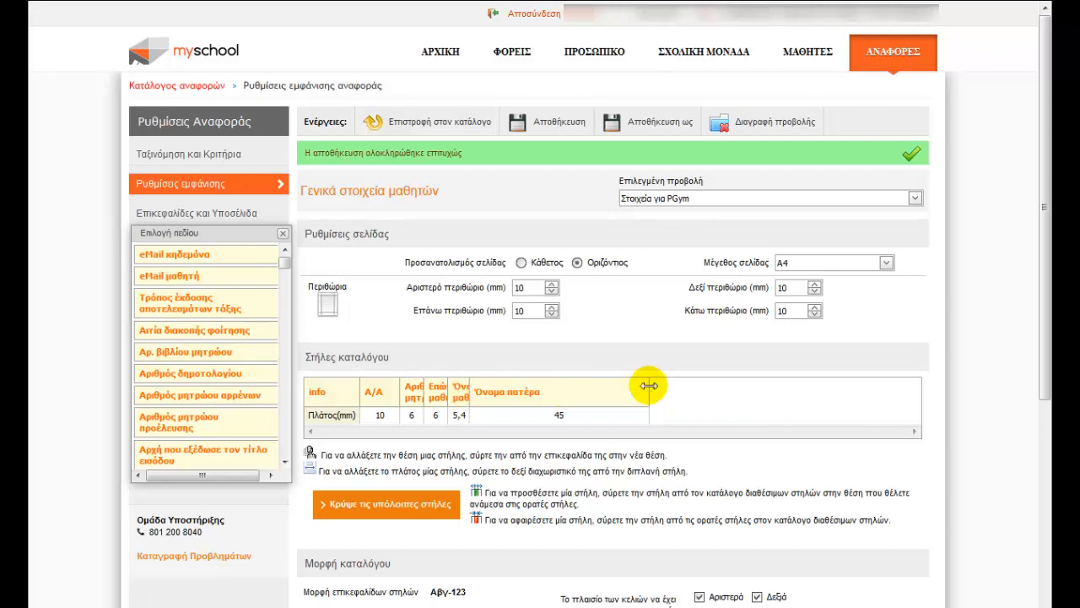
drag(622, 390, 495, 394)
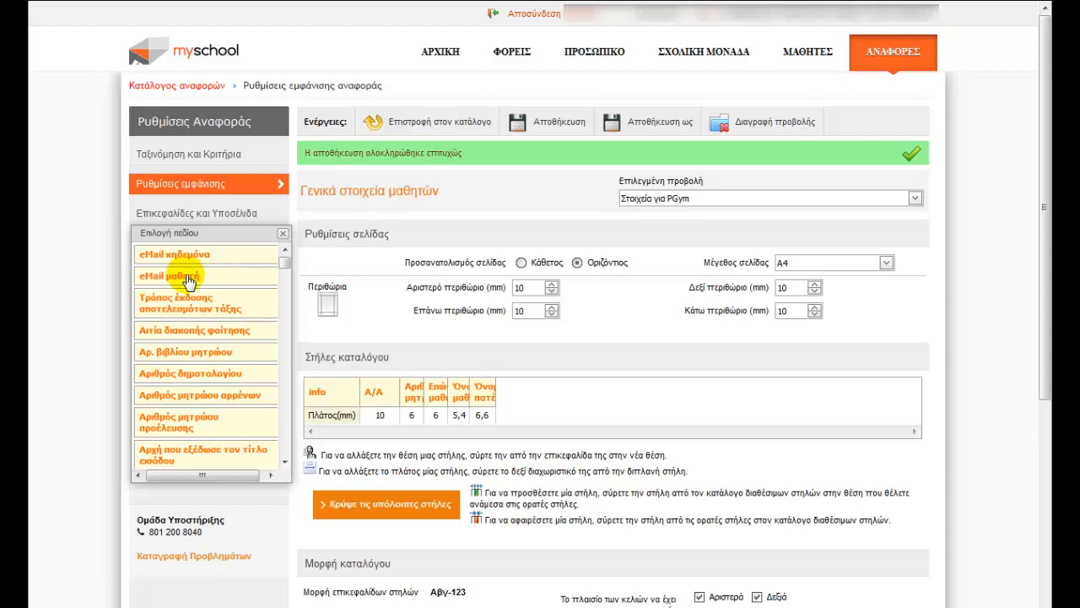
- Add the available columns eMail μαθητή, Αριθμός δημοτολογίου and Αριθμός μητρώου αρρένων, in that order, after Όνομα πατέρα in the report's column table
drag(187, 283, 496, 395)
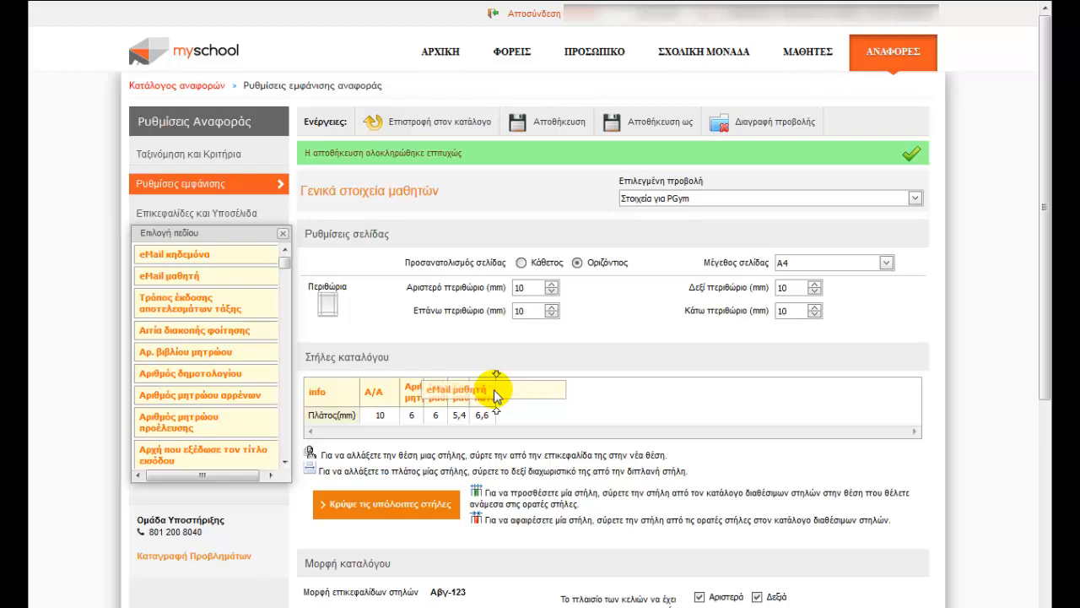
drag(497, 395, 496, 395)
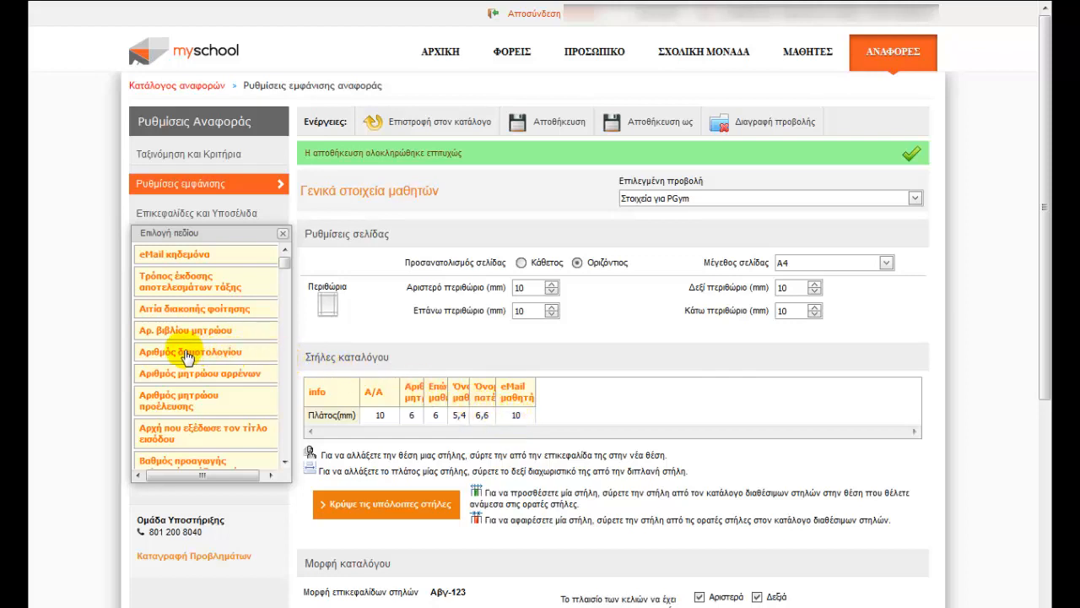
drag(186, 354, 534, 403)
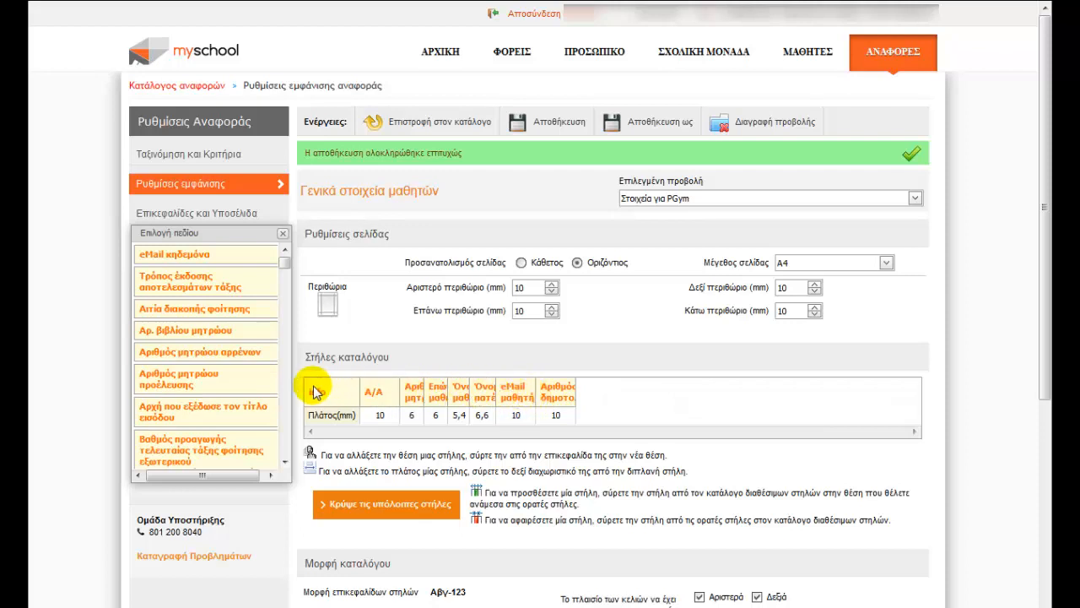
drag(201, 360, 573, 408)
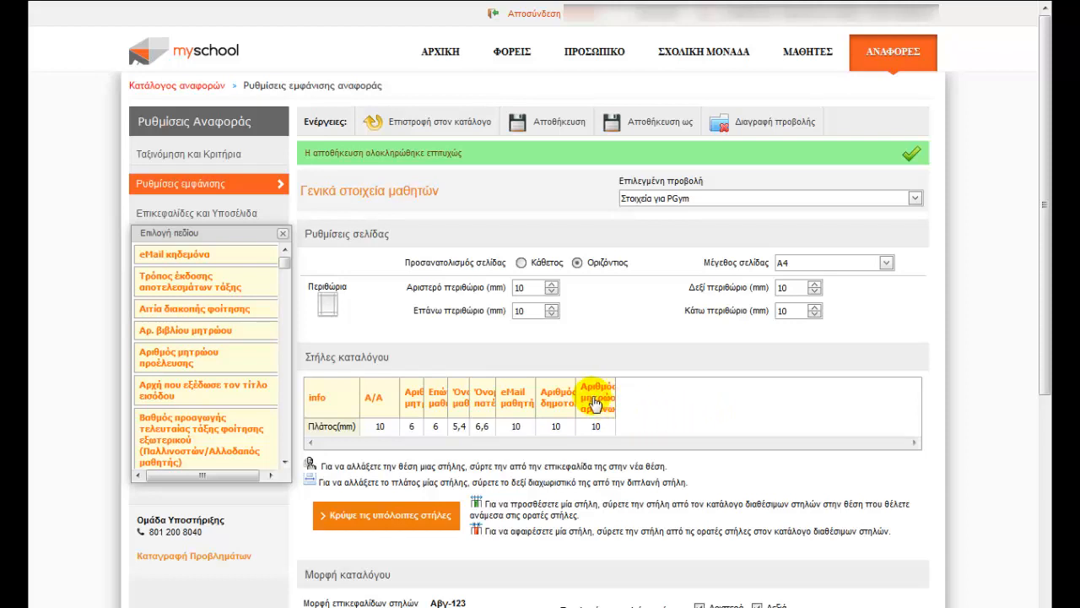
- Try placing the Αριθμός μητρώου αρρένων column ahead of eMail μαθητή, and return it to the end of the column table
drag(595, 404, 503, 405)
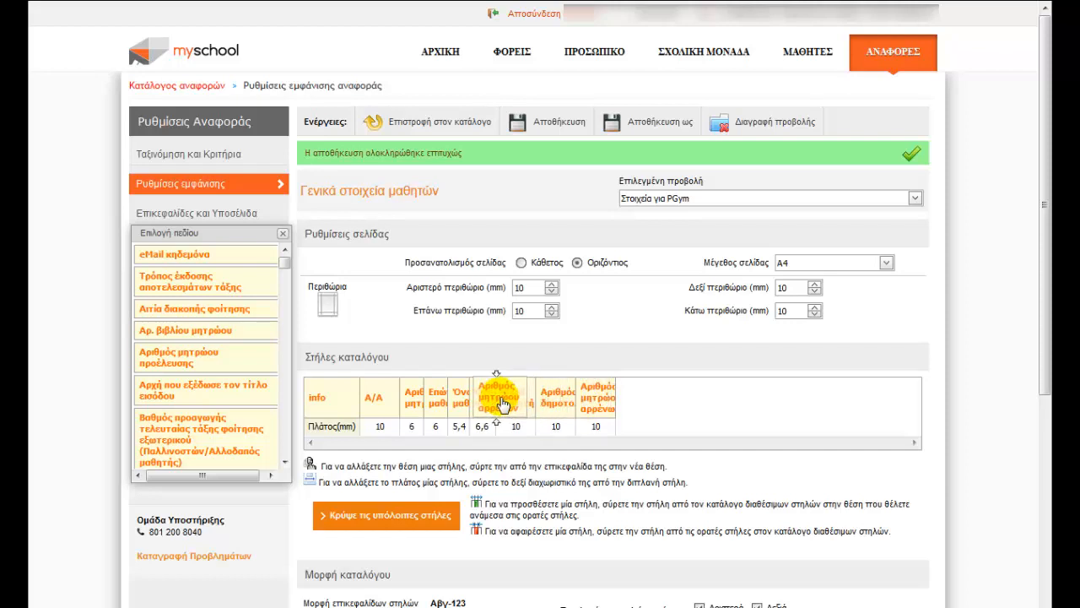
drag(503, 405, 502, 405)
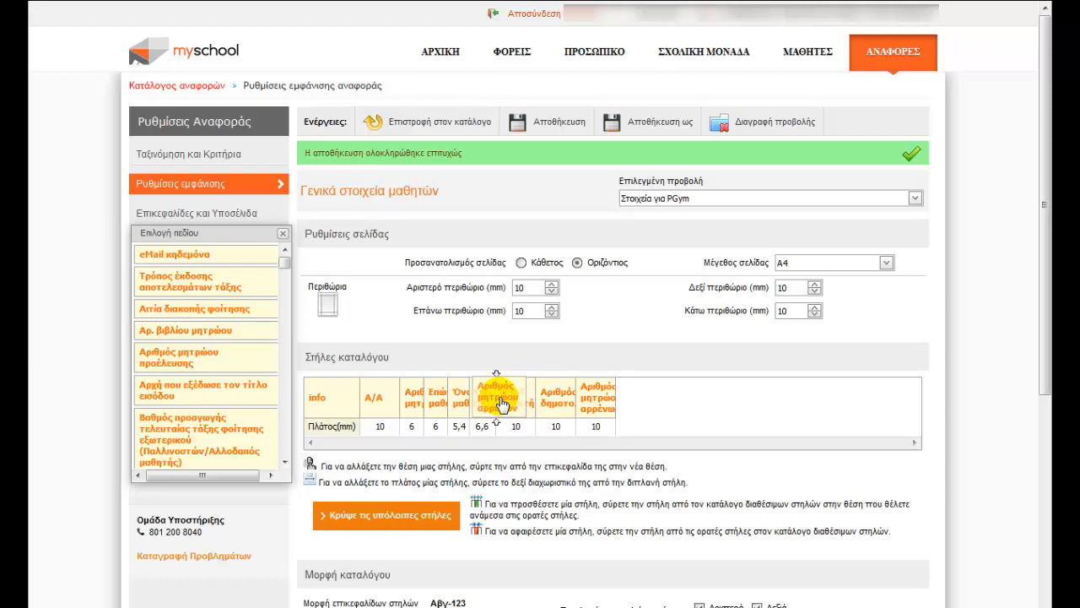
drag(503, 405, 503, 406)
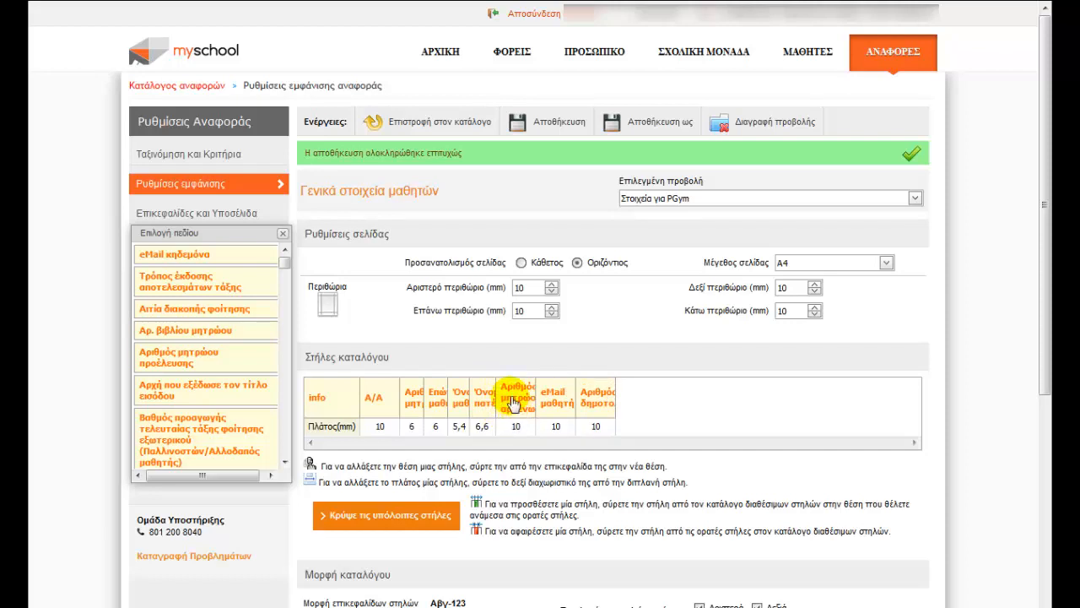
drag(513, 403, 611, 412)
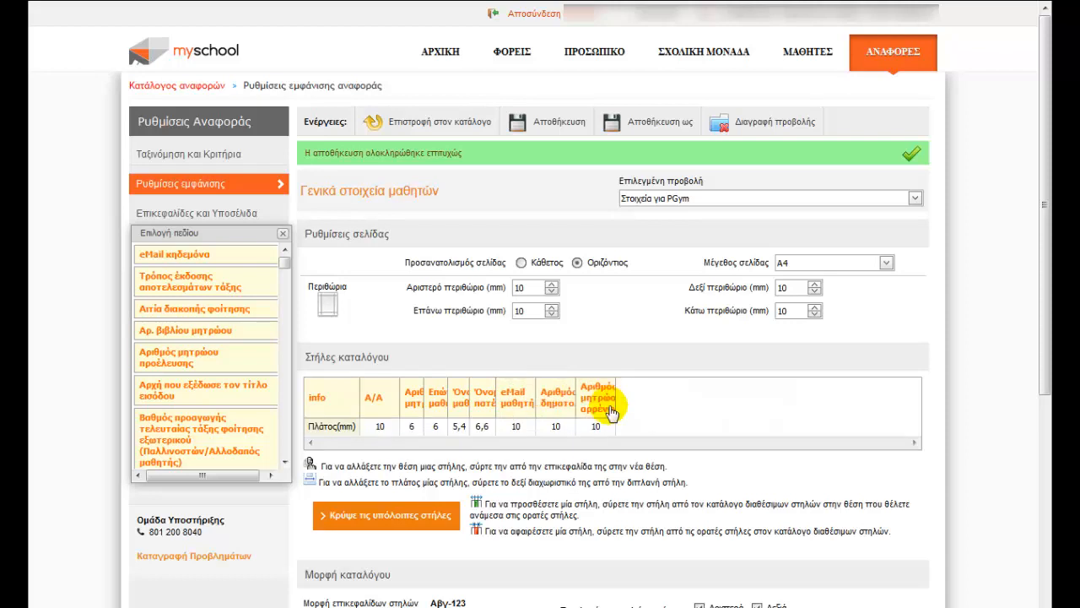
- Open the display settings of the view Στοιχεία για το PGym, review its full set of columns and save the view
click(188, 186)
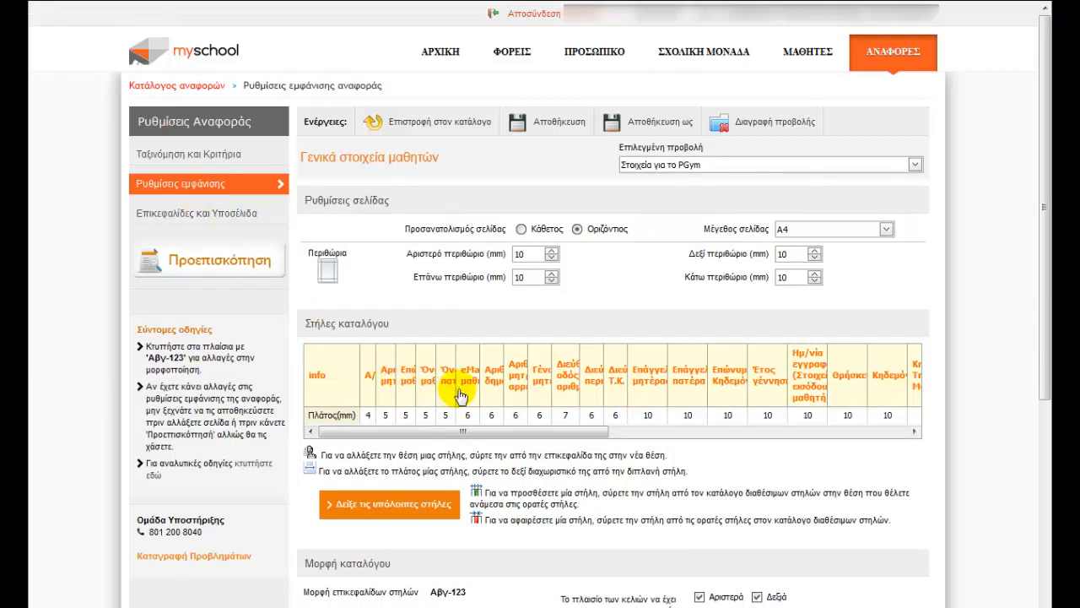
drag(463, 431, 918, 453)
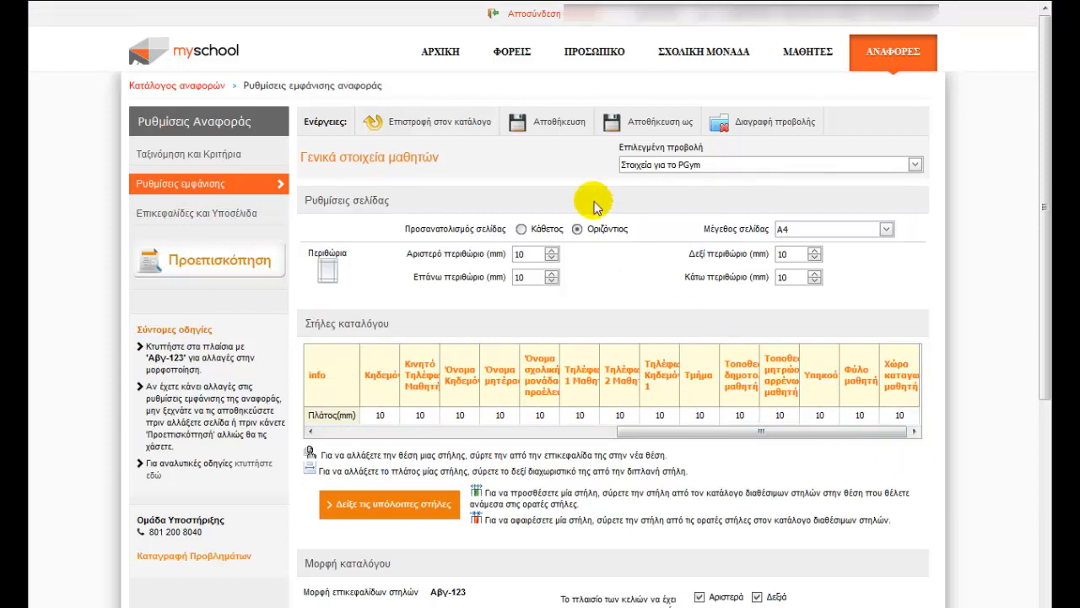
click(523, 127)
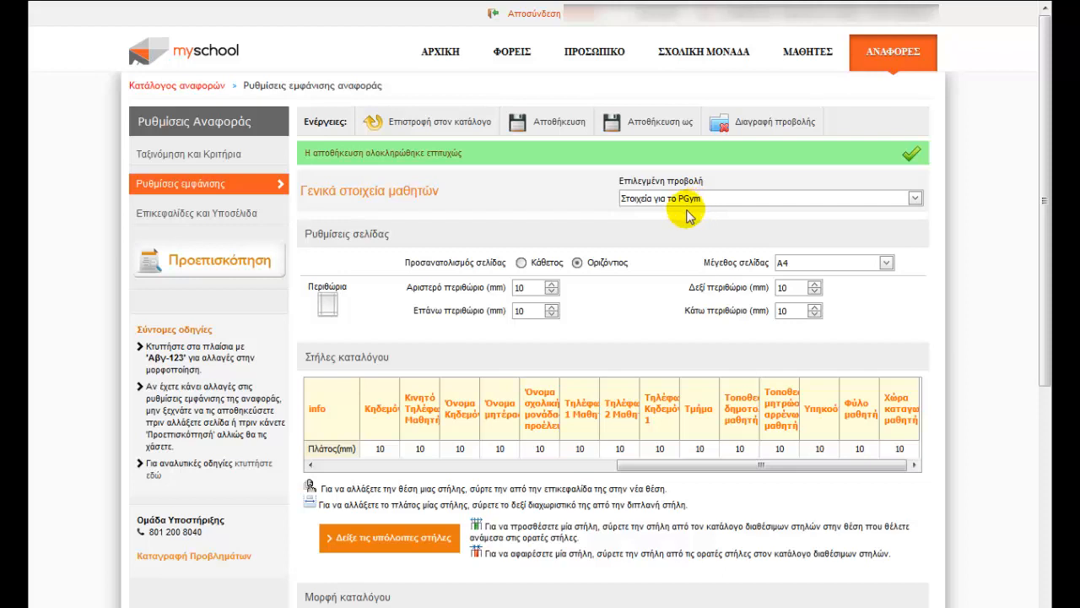
- Preview the student report, export it in Xls format and open the exported file in Microsoft Excel
click(199, 269)
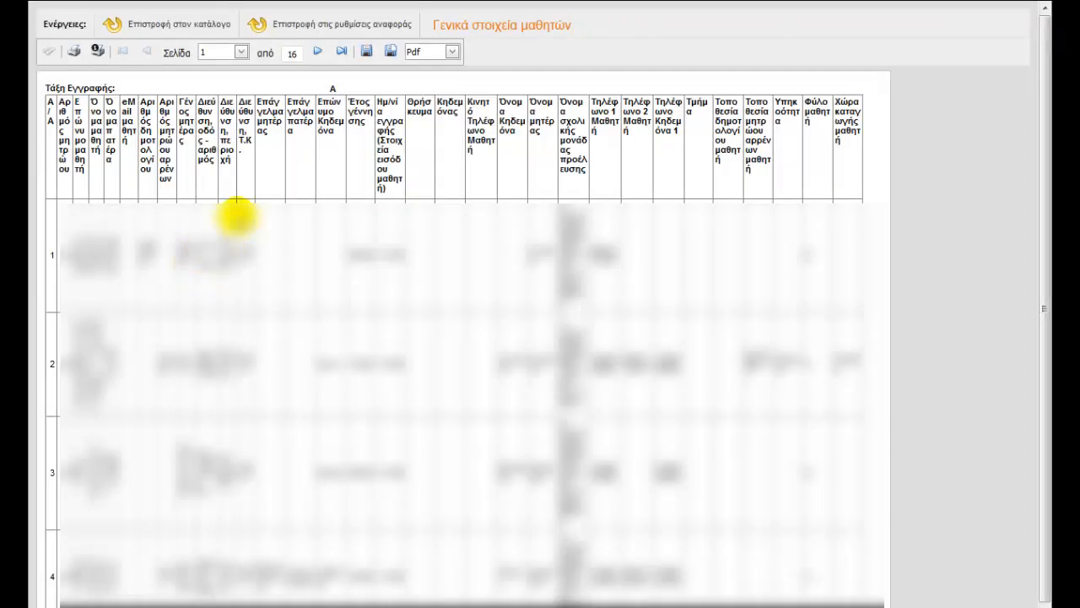
click(452, 52)
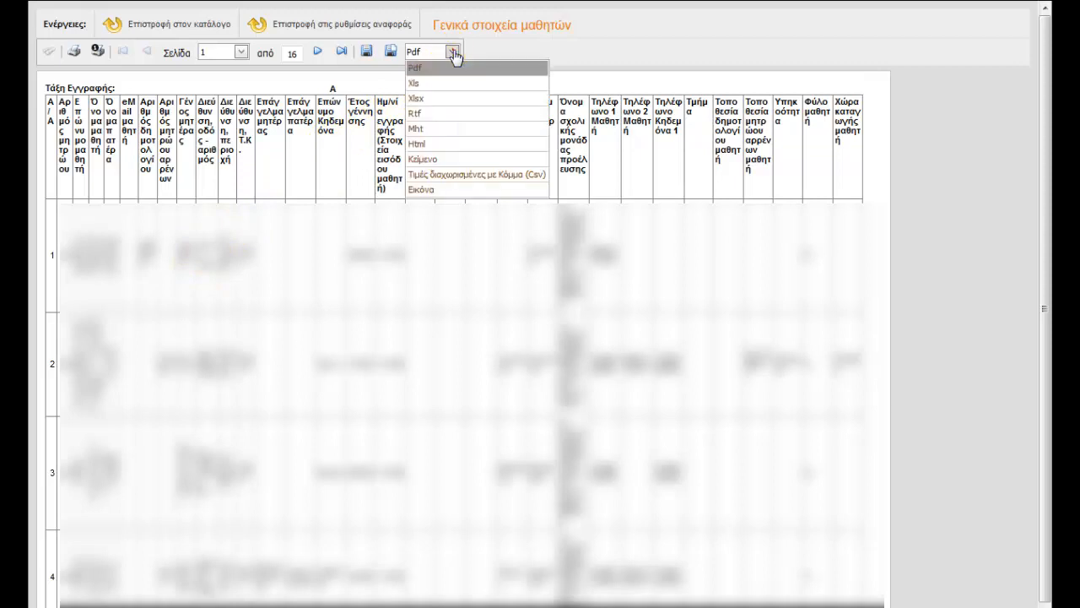
click(453, 52)
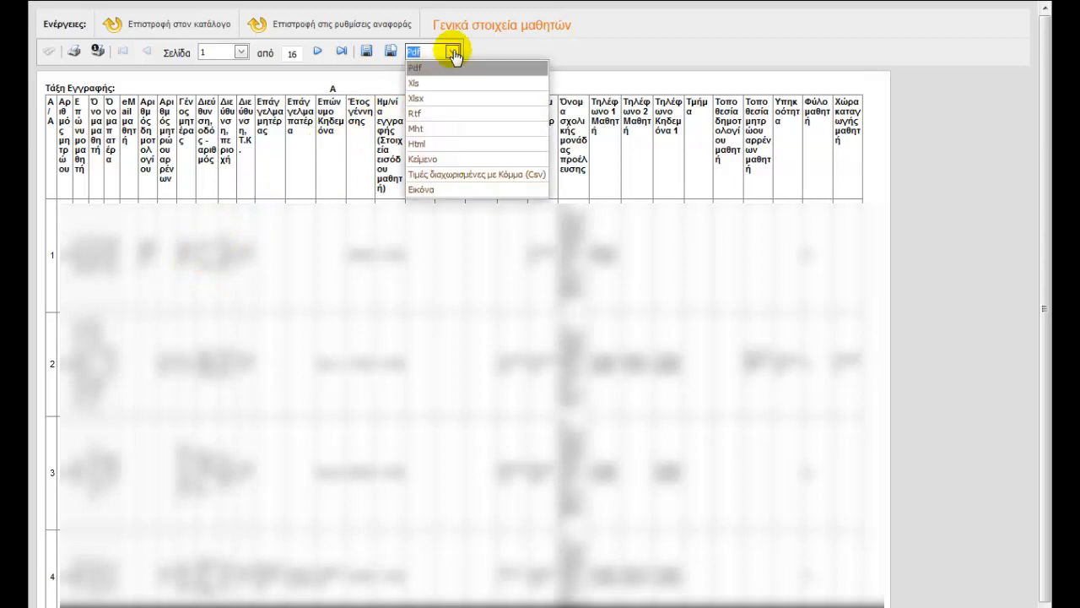
click(424, 86)
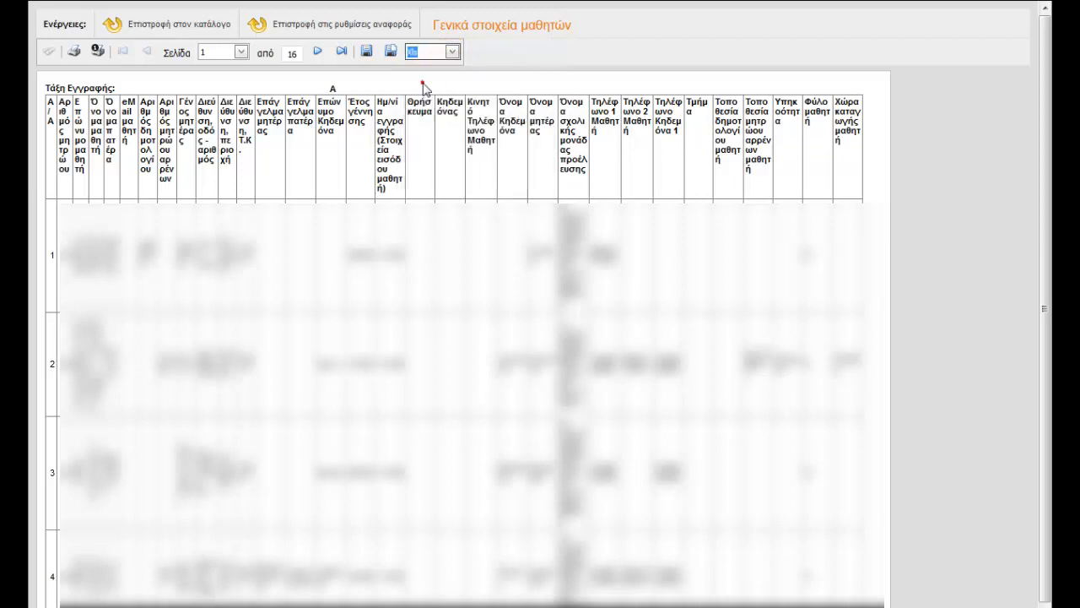
click(367, 53)
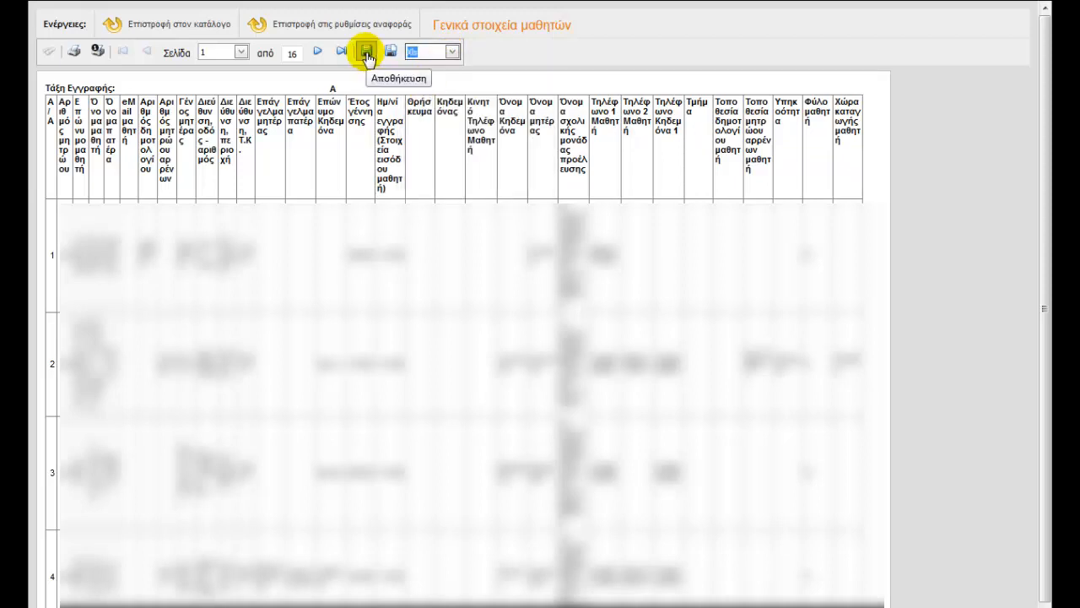
click(367, 52)
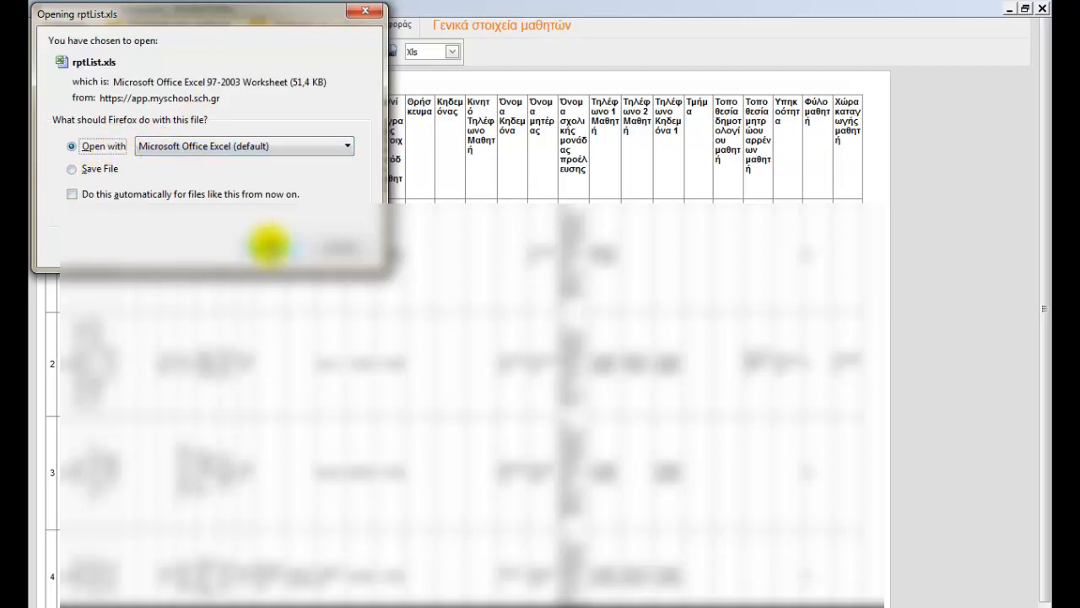
click(269, 245)
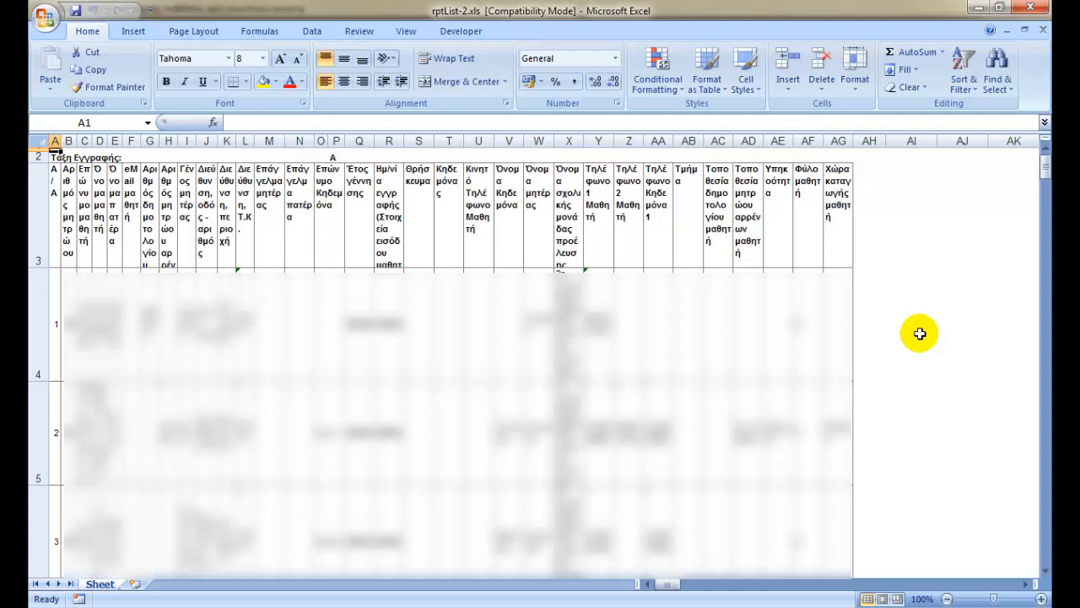
- Examine the row 3 column headers one by one from A/A in column A through Επώνυμο Κηδεμόνα in column O
click(52, 212)
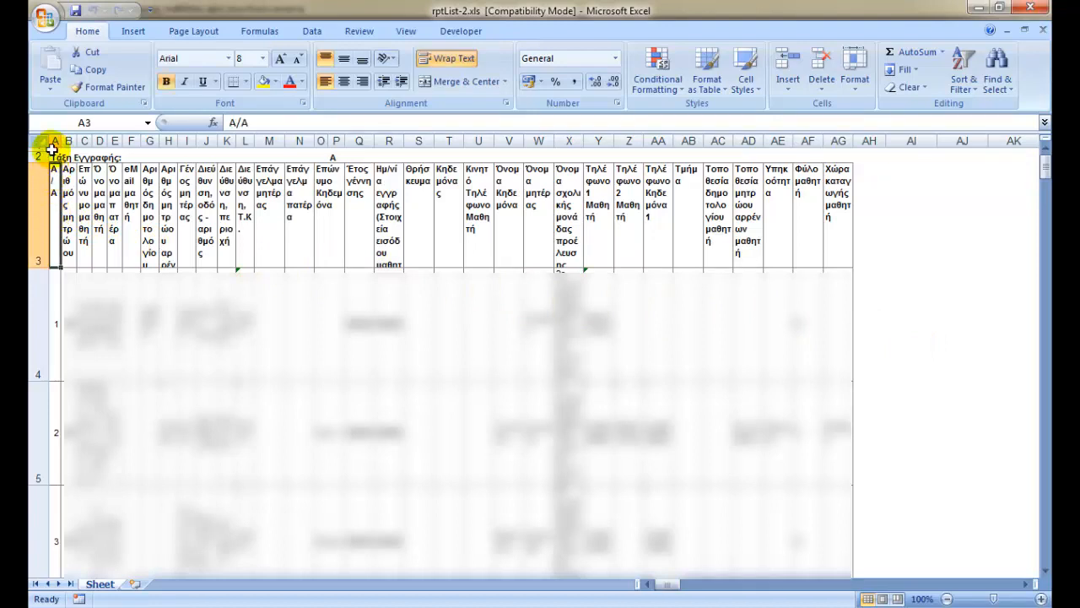
click(69, 236)
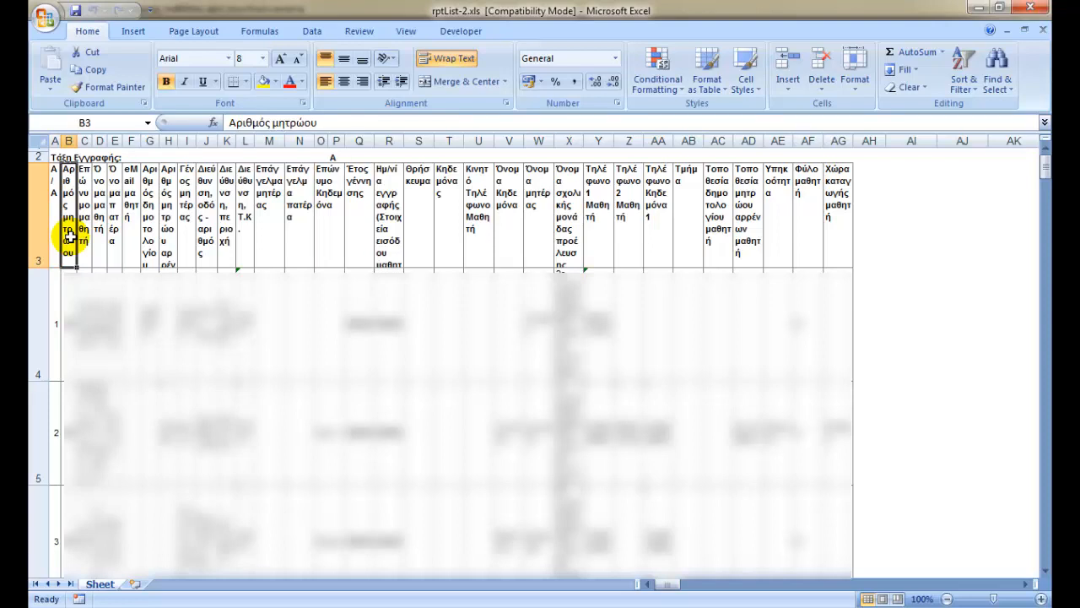
key(Right)
key(Right)
key(Right)
key(Right)
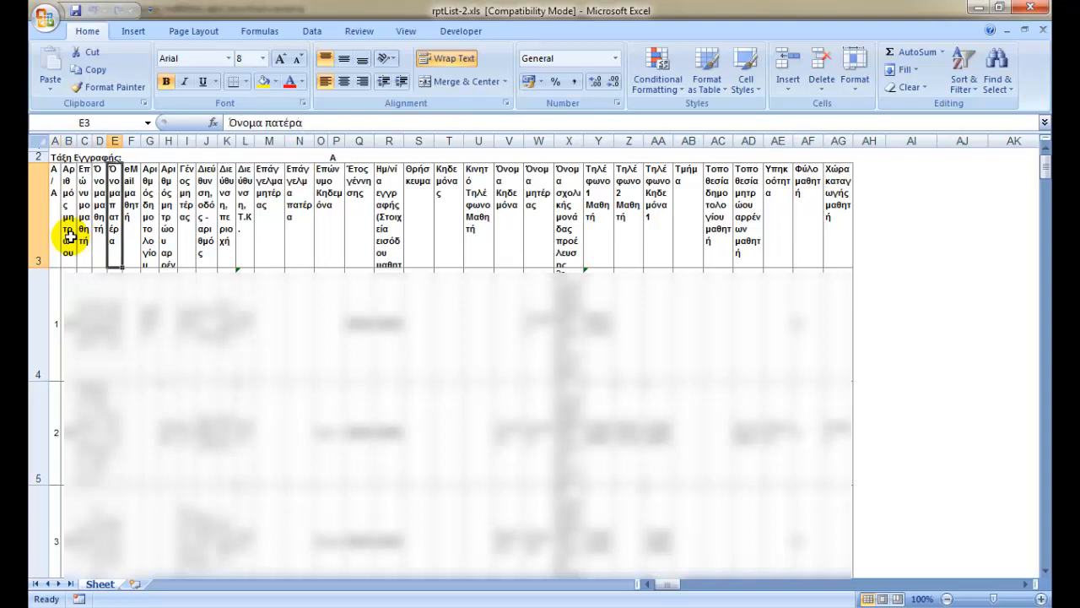
key(Right)
key(Right)
key(Right)
key(Right)
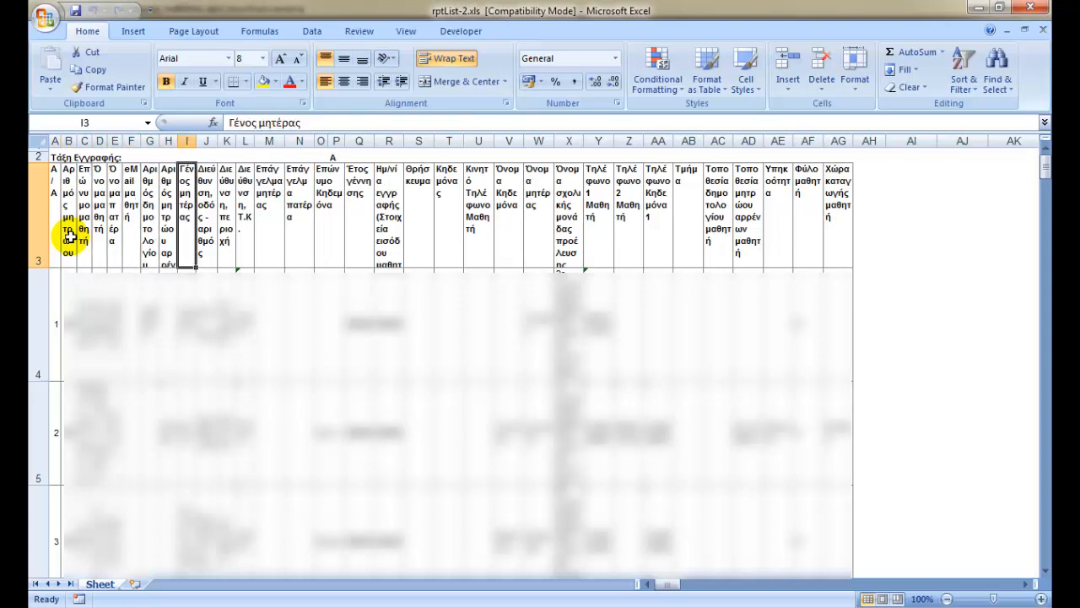
key(Right)
key(Right)
key(Right)
key(Right)
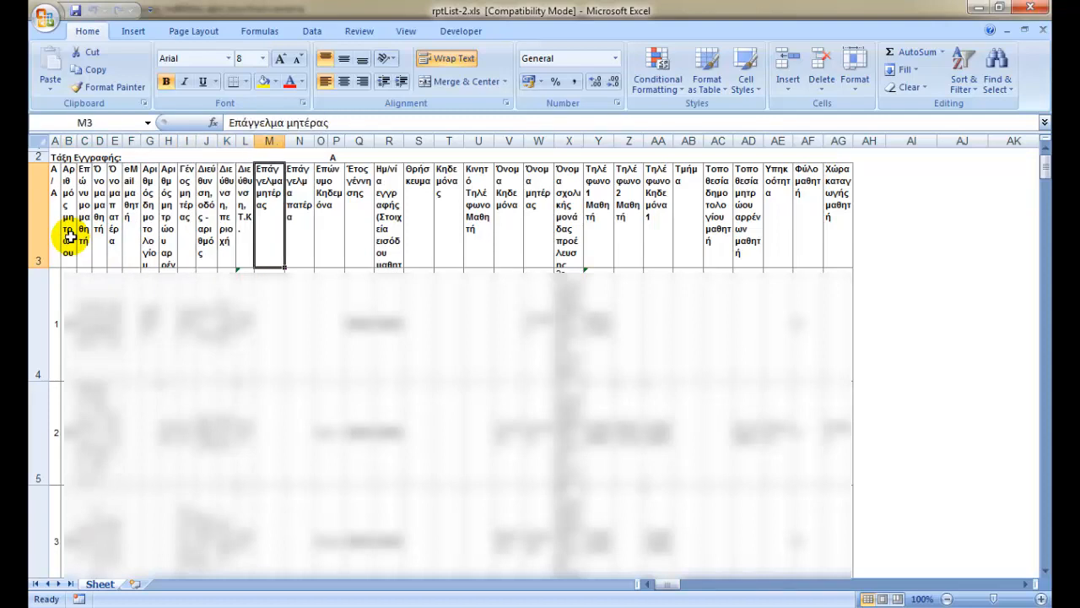
key(Right)
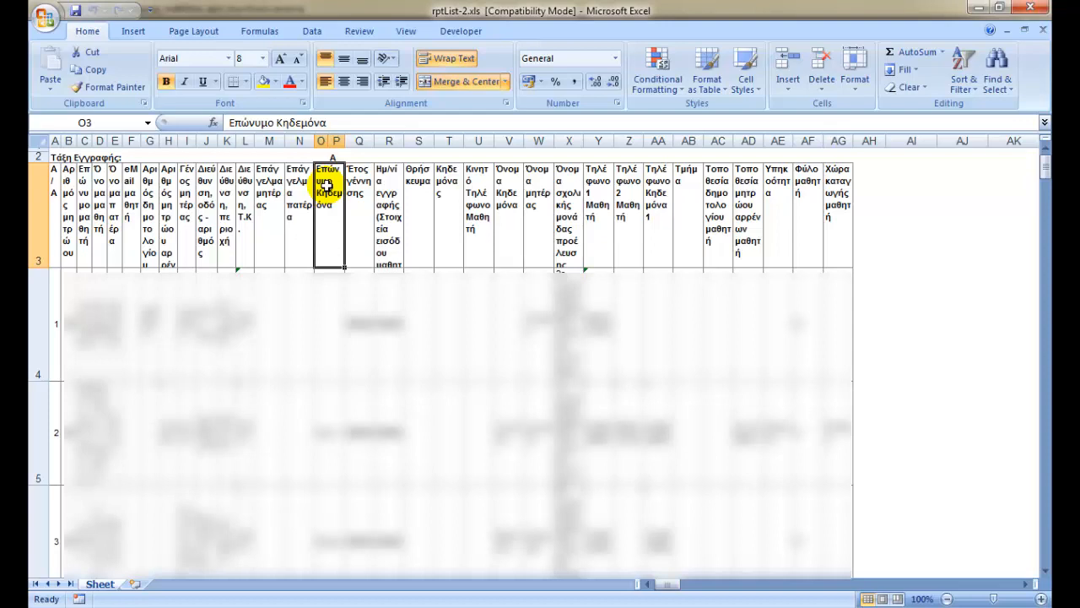
- Examine the remaining row 3 column headers after Επώνυμο Κηδεμόνα through Χώρα καταγωγής μαθητή in column AG
key(Right)
key(Right)
key(Right)
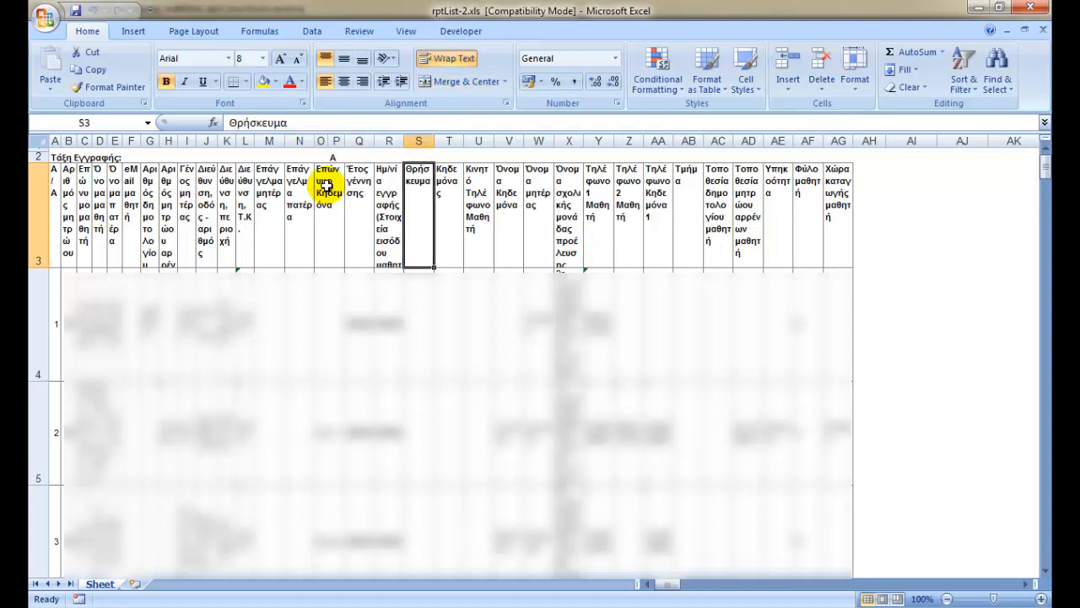
key(Right)
key(Right)
key(Right)
key(Right)
key(Right)
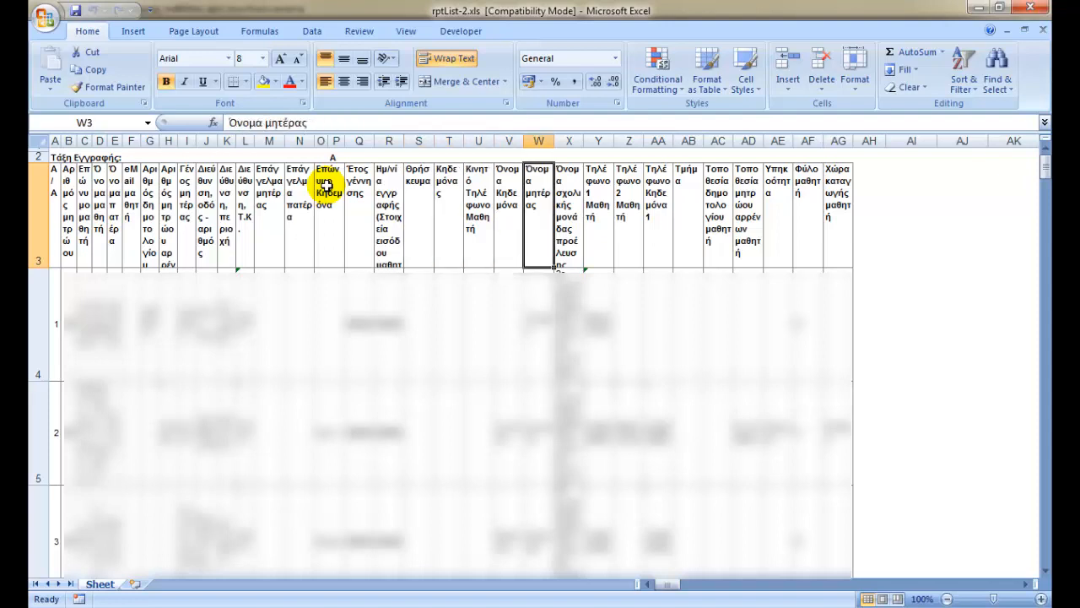
key(Right)
key(Right)
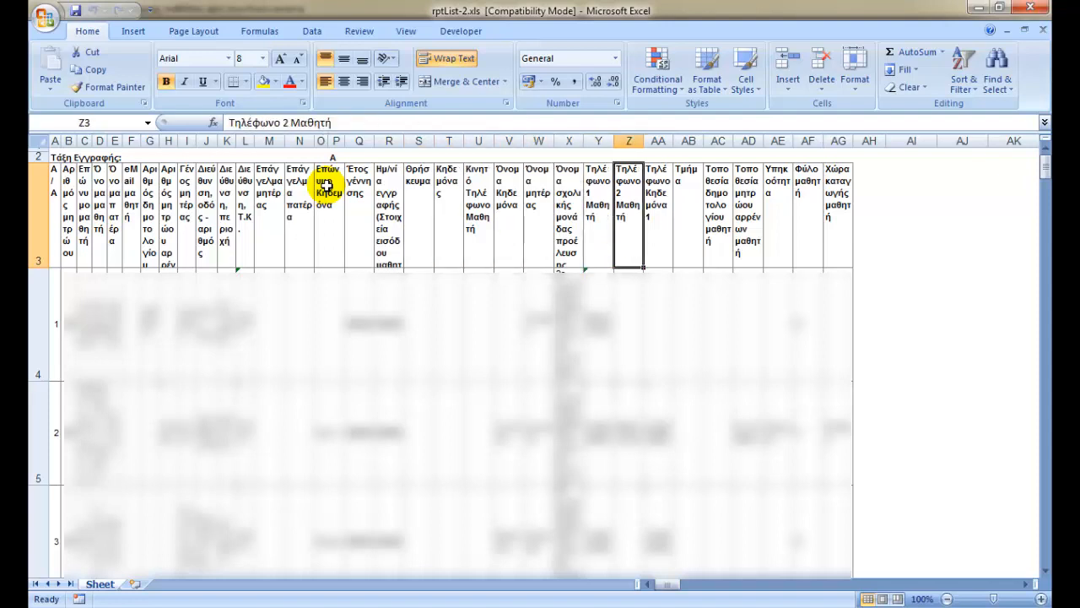
key(Right)
key(Right)
key(Right)
key(Right)
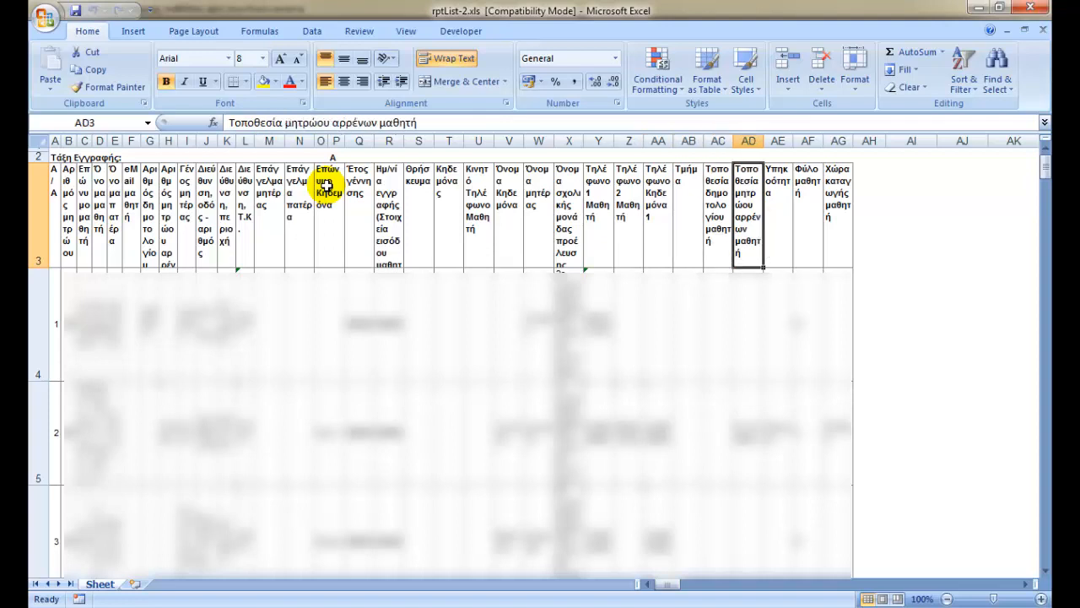
key(Right)
key(Right)
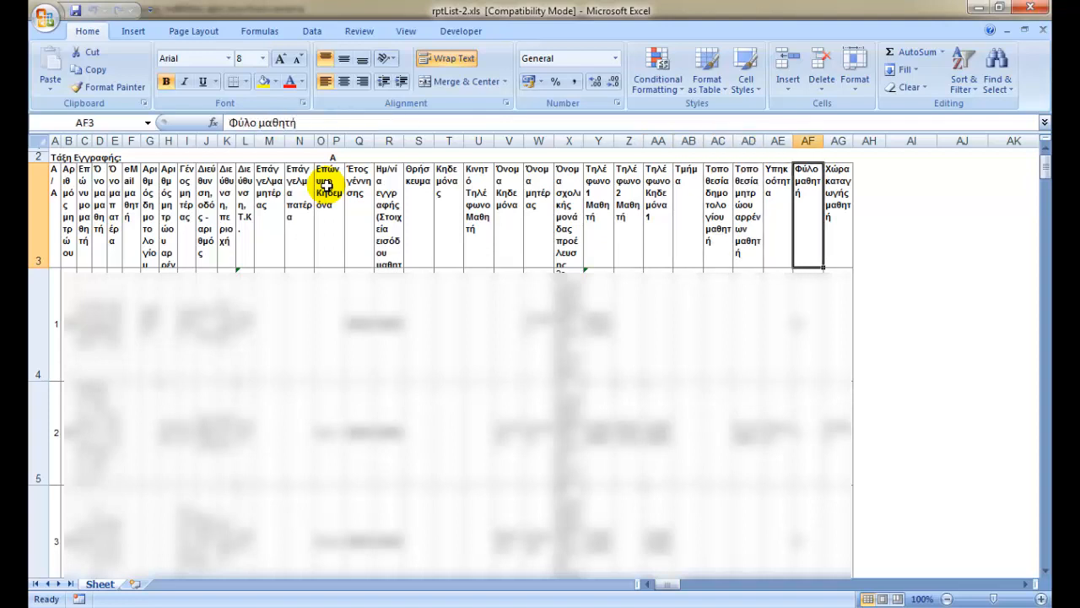
key(Right)
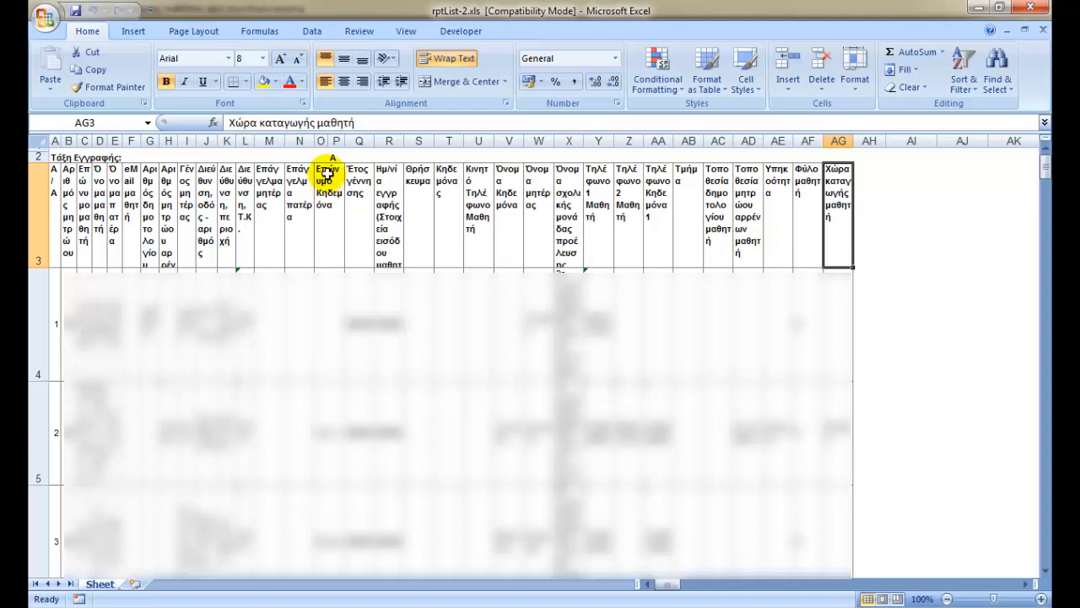
- Delete column P, the extra column merged under the Επώνυμο Κηδεμόνα header
click(329, 185)
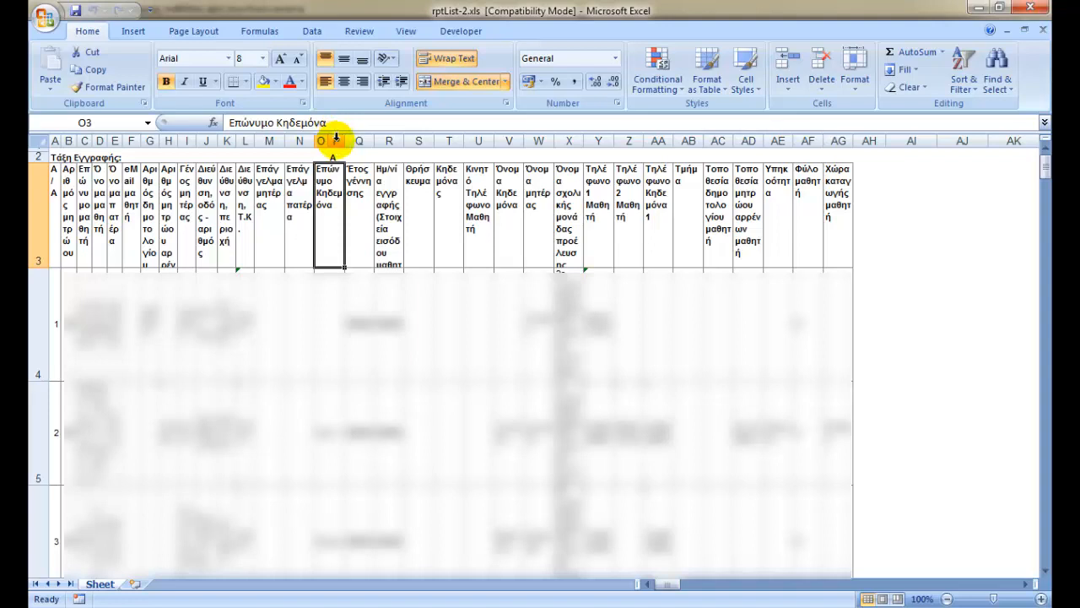
click(338, 139)
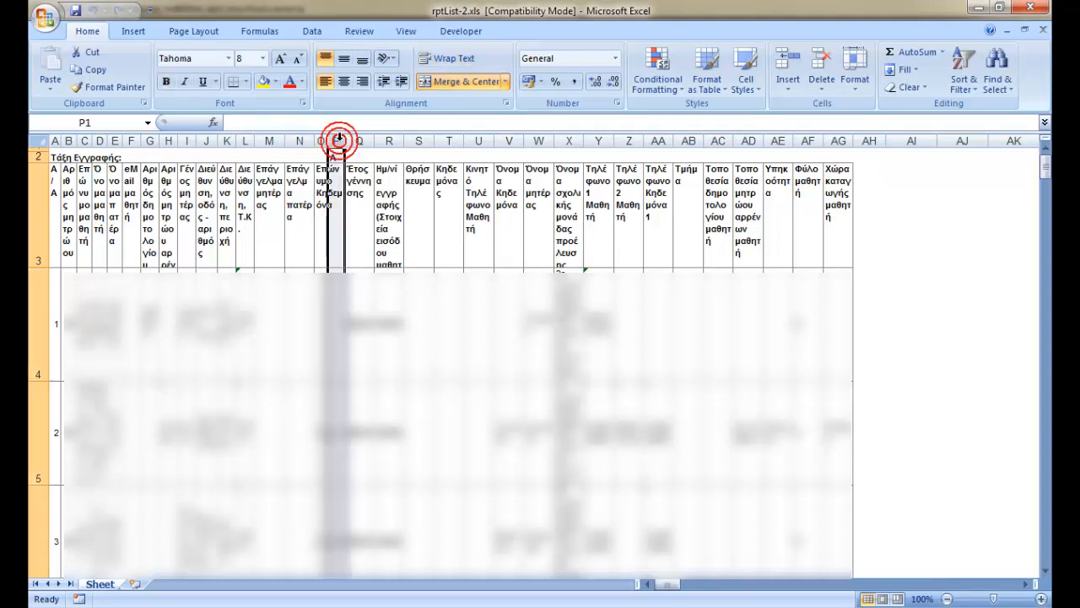
click(821, 66)
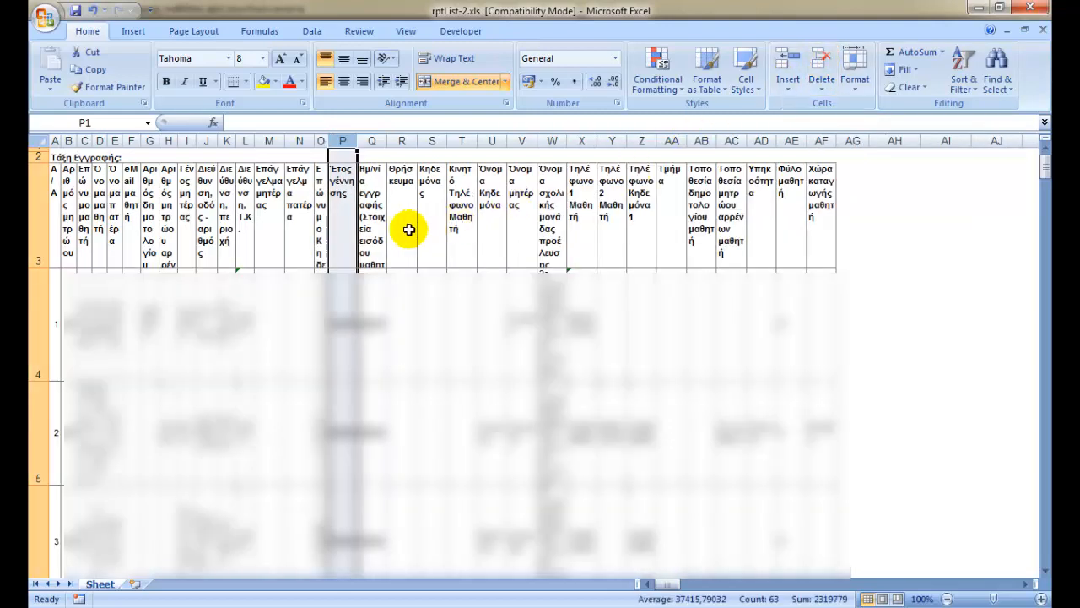
- Check the row 3 headers again from Επώνυμο Κηδεμόνα through Χώρα καταγωγής μαθητή for any remaining merged columns
click(321, 180)
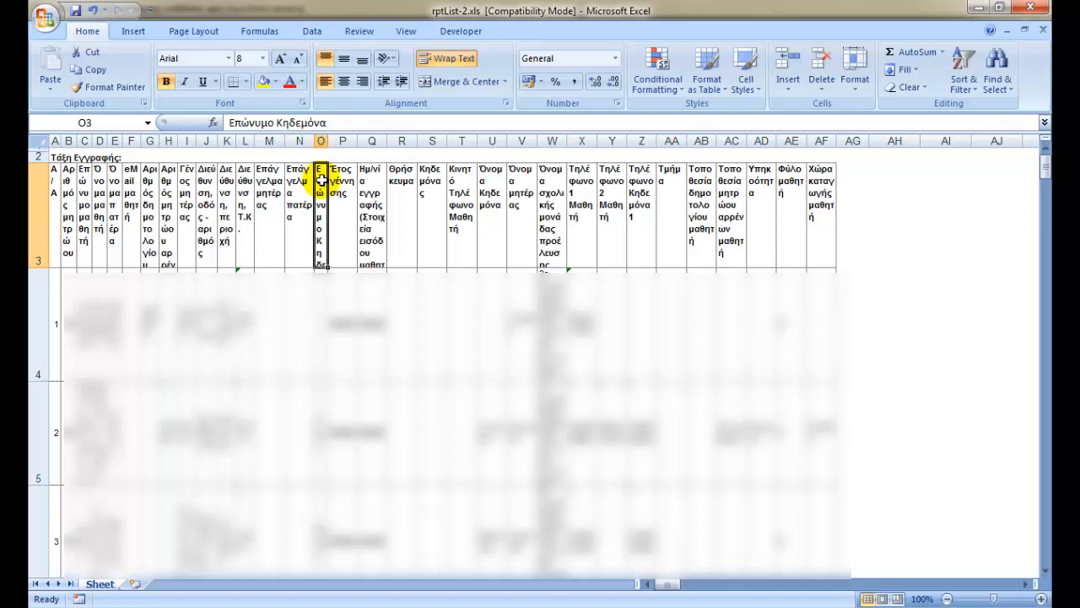
key(Right)
key(Right)
key(Right)
key(Right)
key(Right)
key(Right)
key(Right)
key(Right)
key(Right)
key(Right)
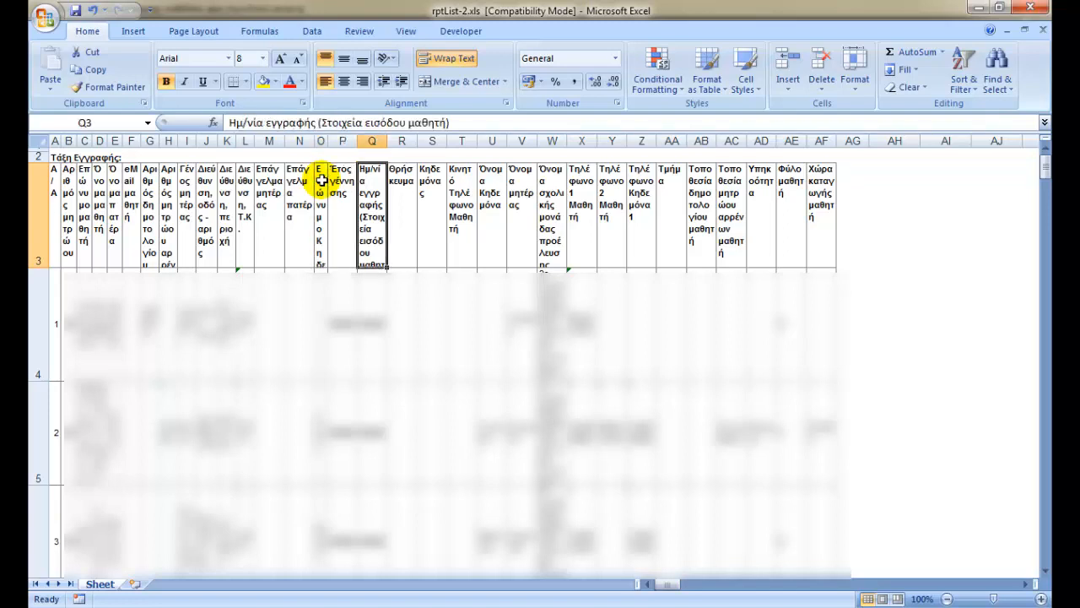
key(Right)
key(Right)
key(Right)
key(Right)
key(Right)
key(Right)
key(Right)
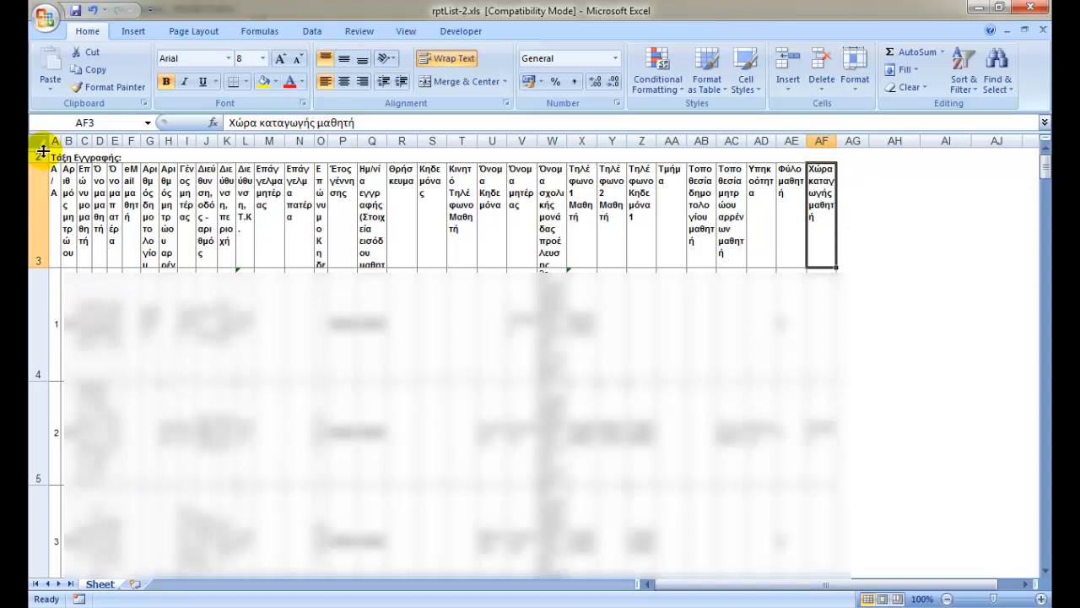
- Make row 1 taller and begin numbering the columns with 1 in A1 and 2 in B1
drag(42, 151, 42, 163)
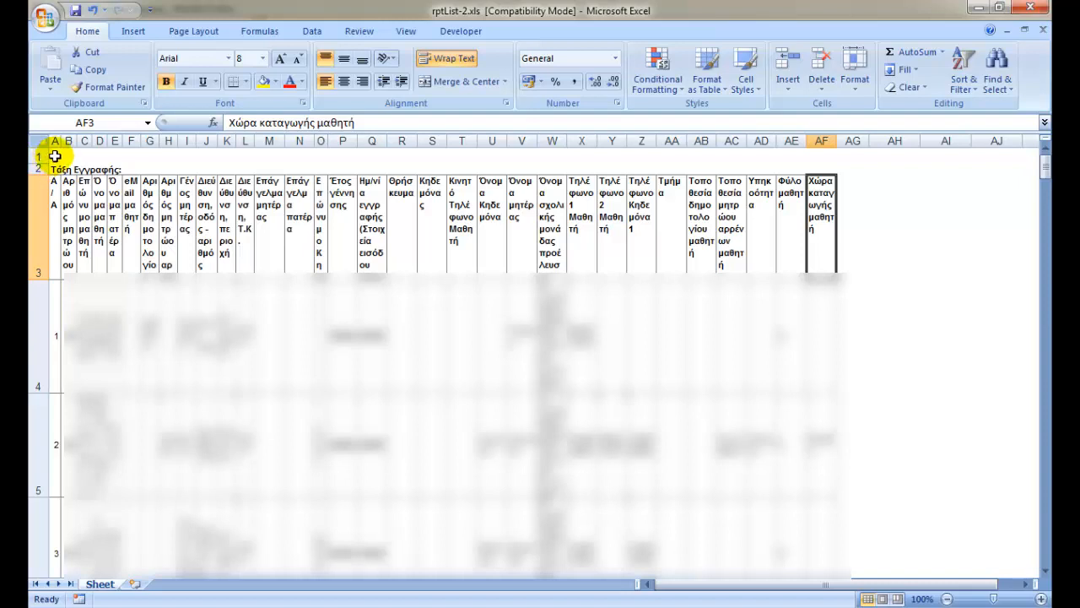
click(55, 156)
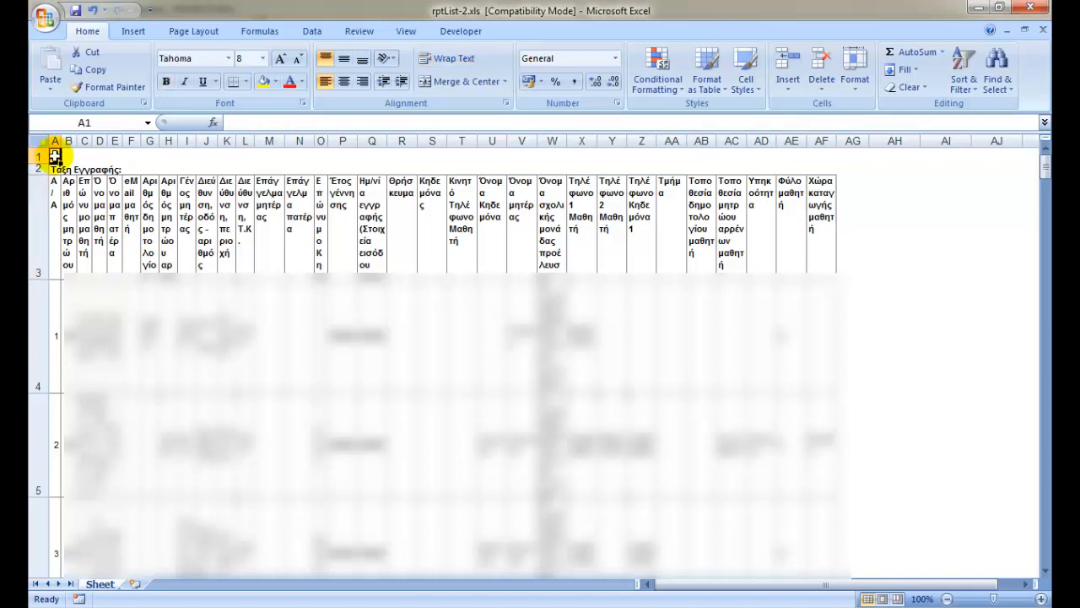
text(1)
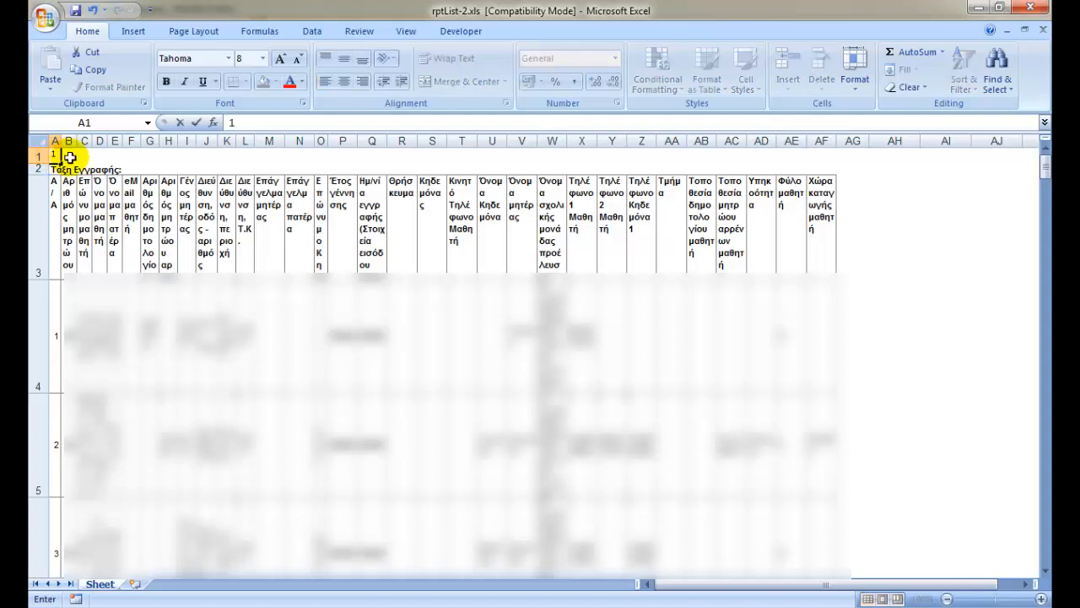
click(69, 156)
click(68, 156)
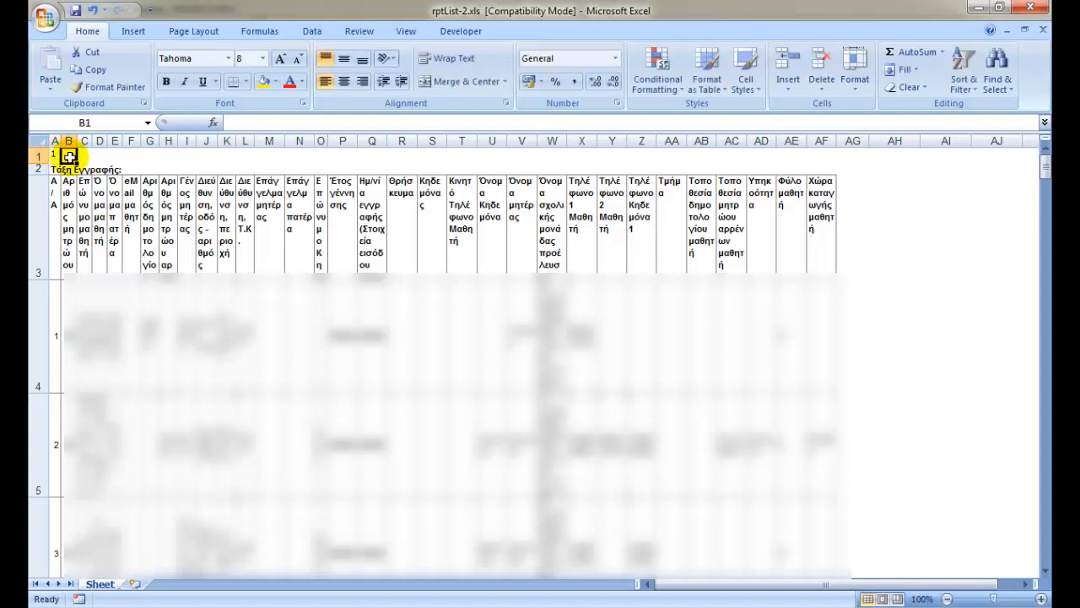
text(2)
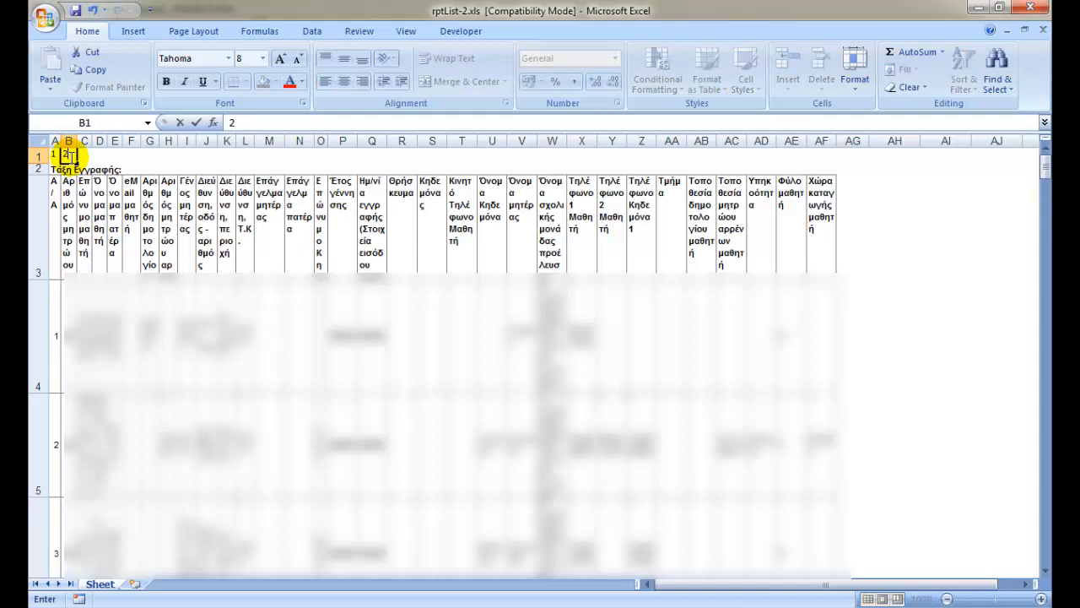
click(87, 156)
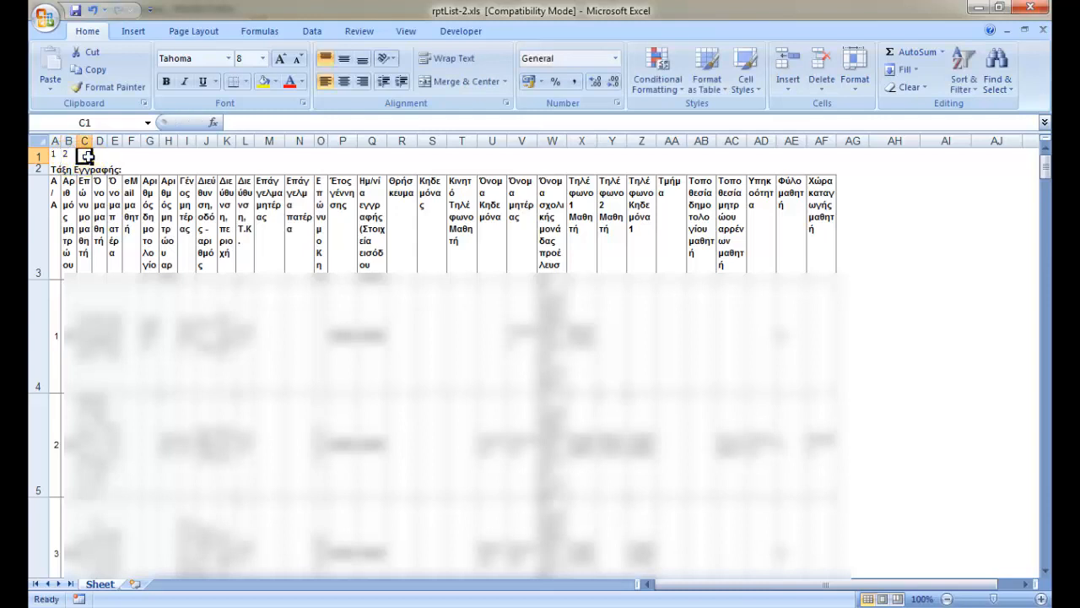
- Format cells A1:B1 as bold red text, centred horizontally and vertically
drag(54, 155, 63, 156)
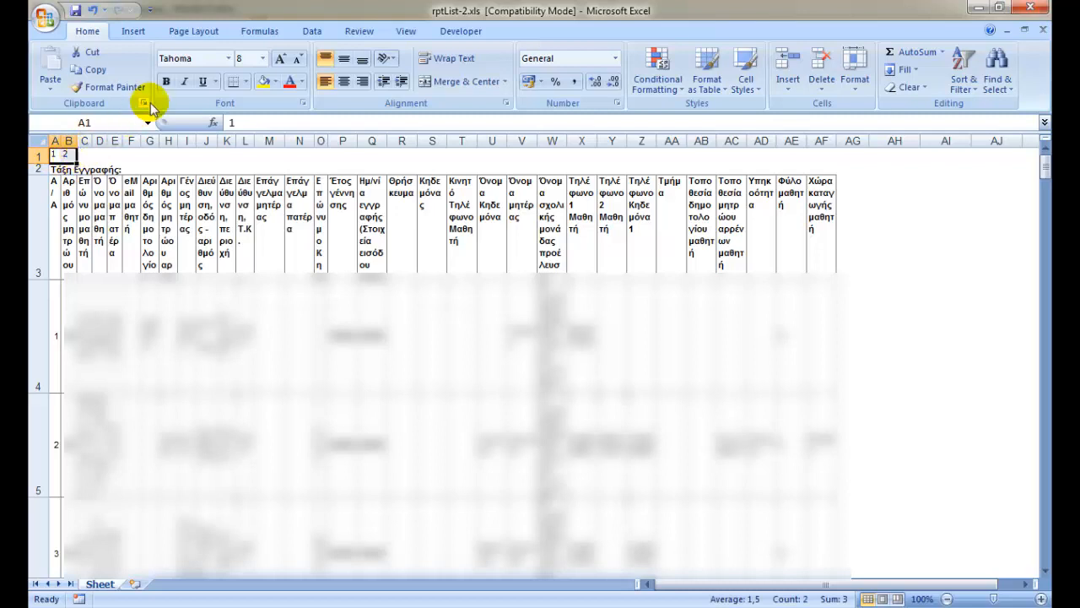
click(165, 79)
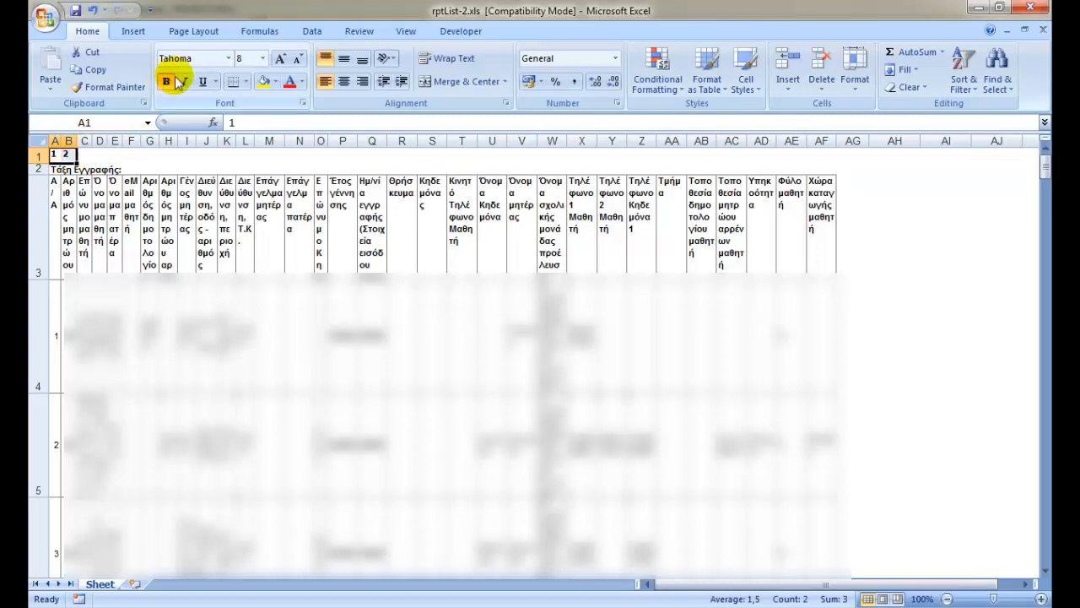
click(345, 63)
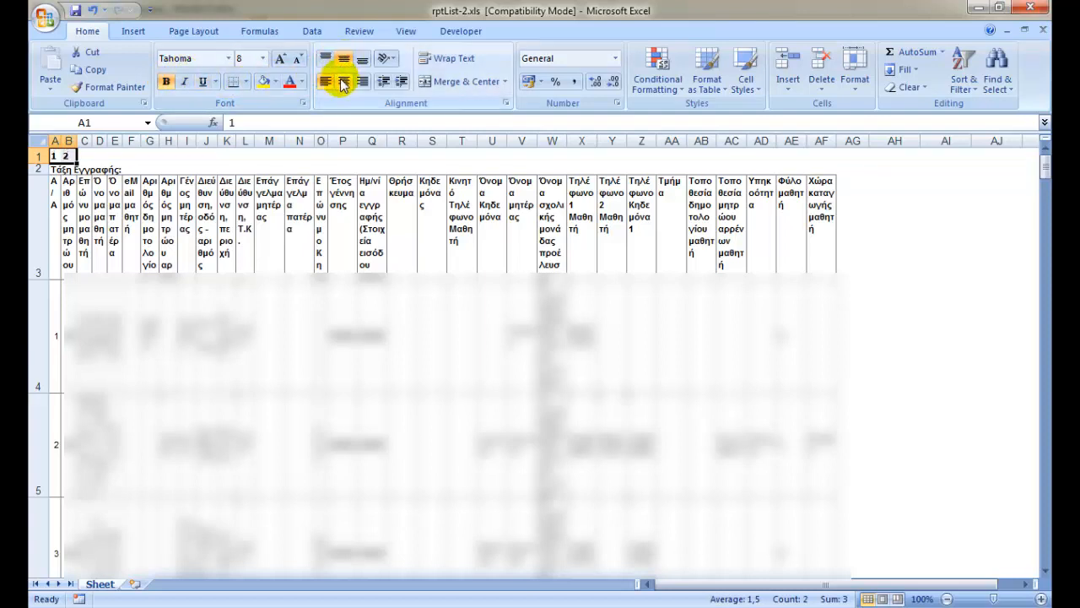
click(343, 82)
click(289, 84)
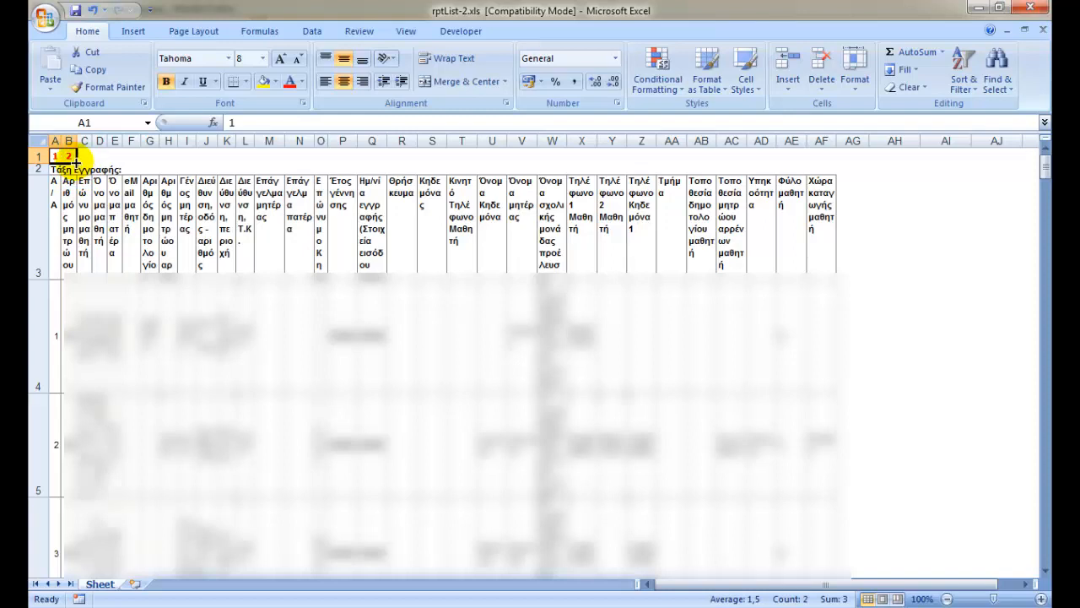
- Extend the row 1 numbering through 32 in AF1, widening column O to fit its number, and apply all borders to A1:AF1
drag(76, 161, 830, 150)
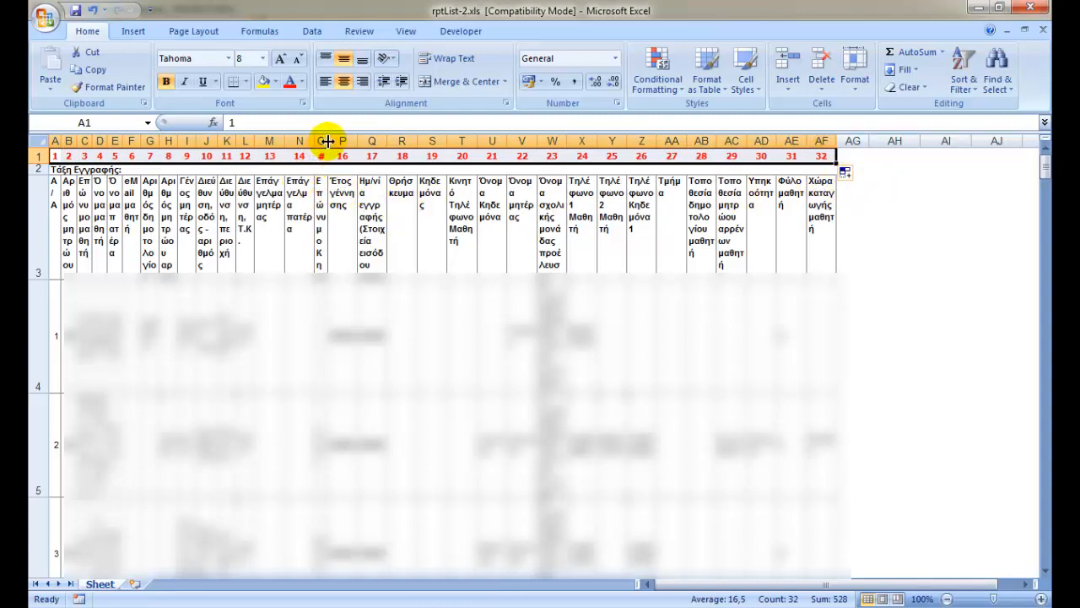
drag(327, 142, 333, 141)
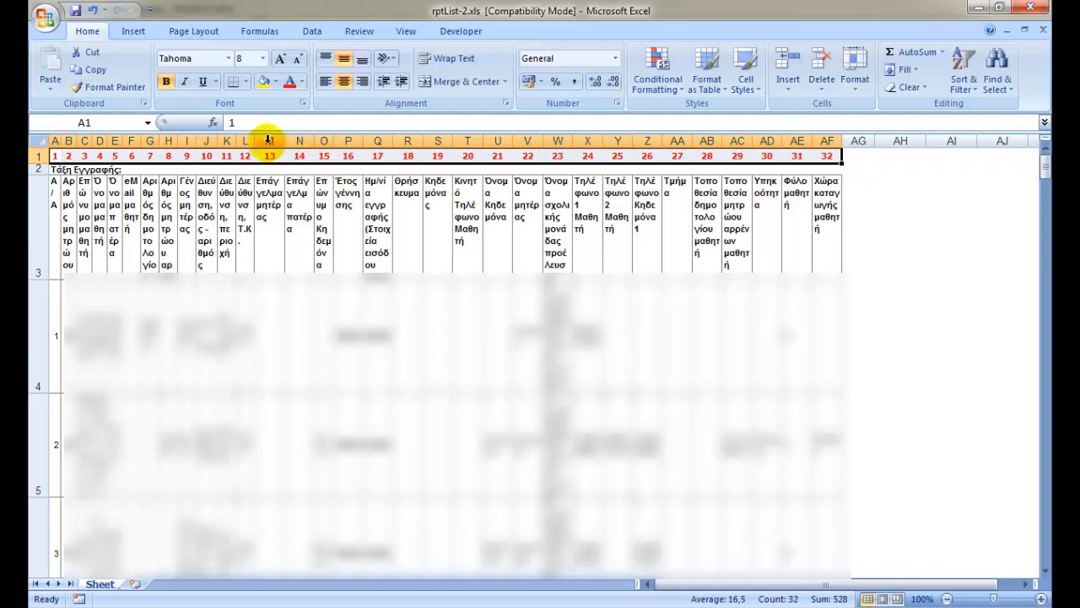
click(245, 82)
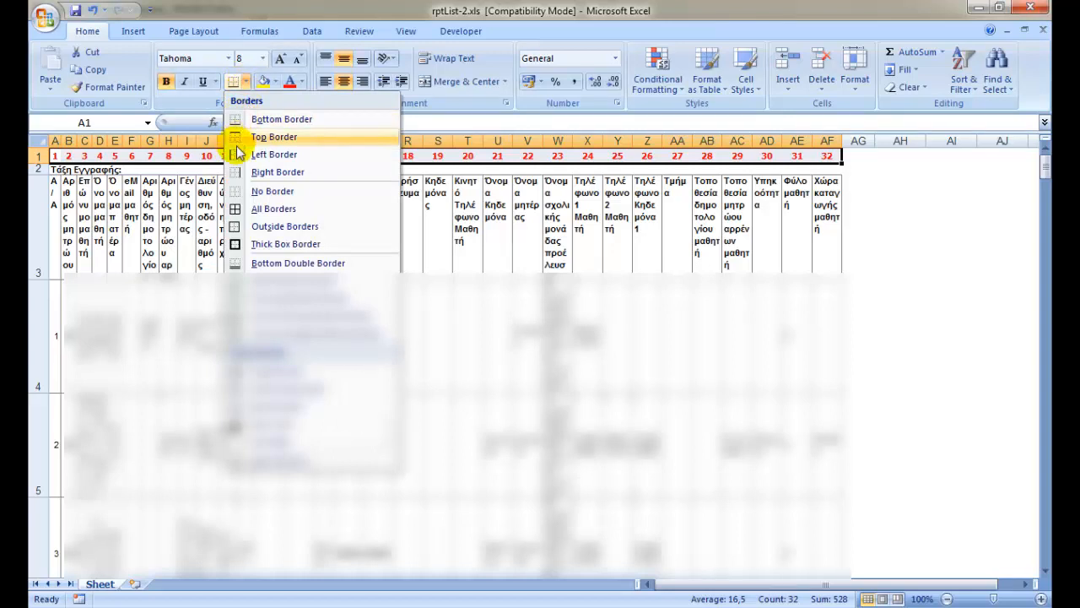
click(256, 211)
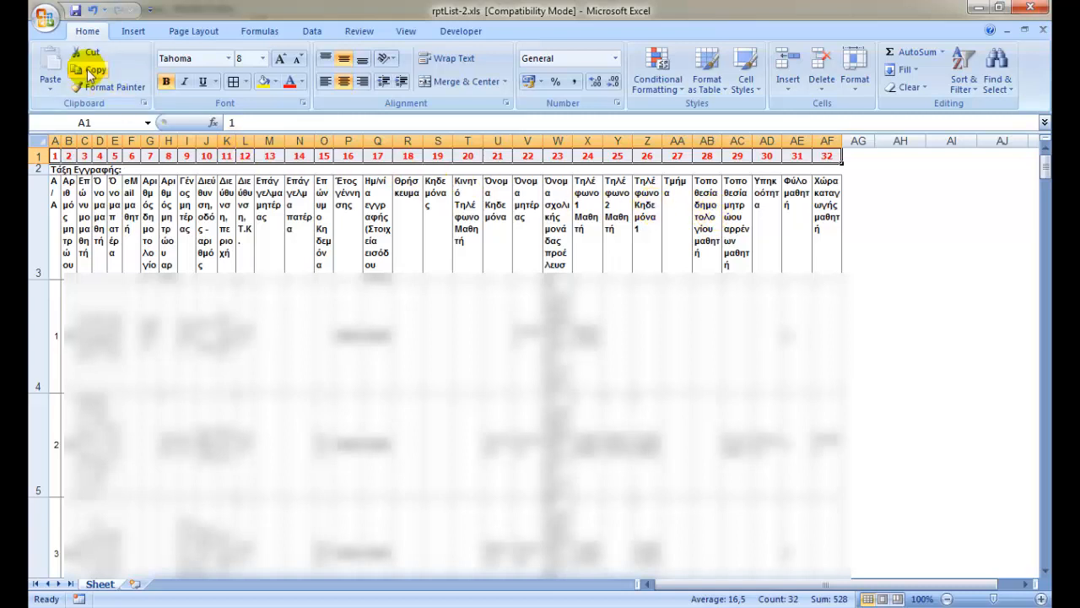
- Save the workbook to the Desktop as an Excel 97-2003 Workbook named myschoolA
click(45, 15)
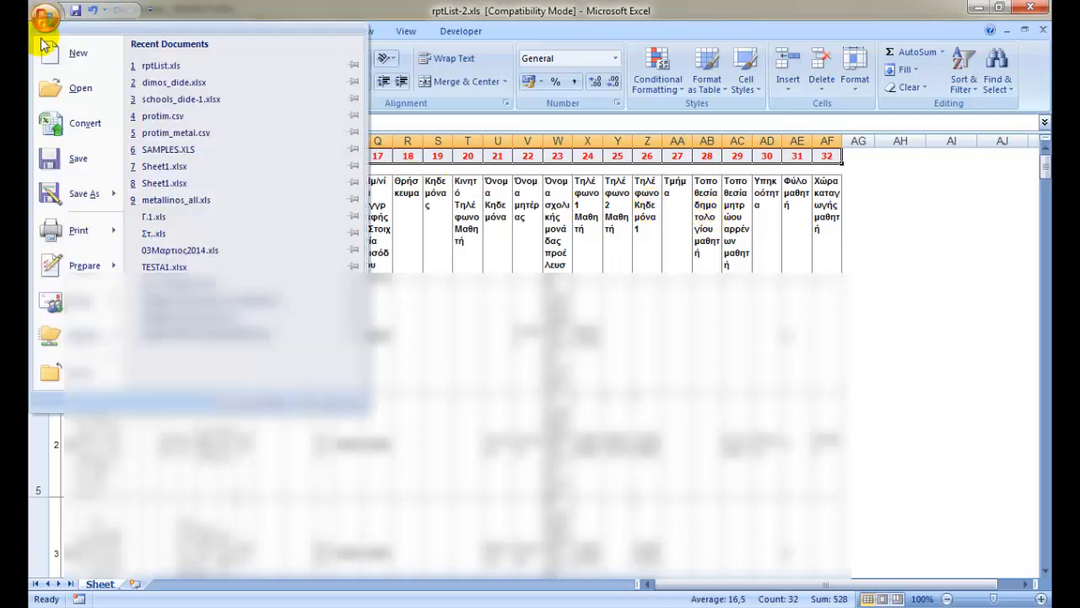
mouse_move(76, 195)
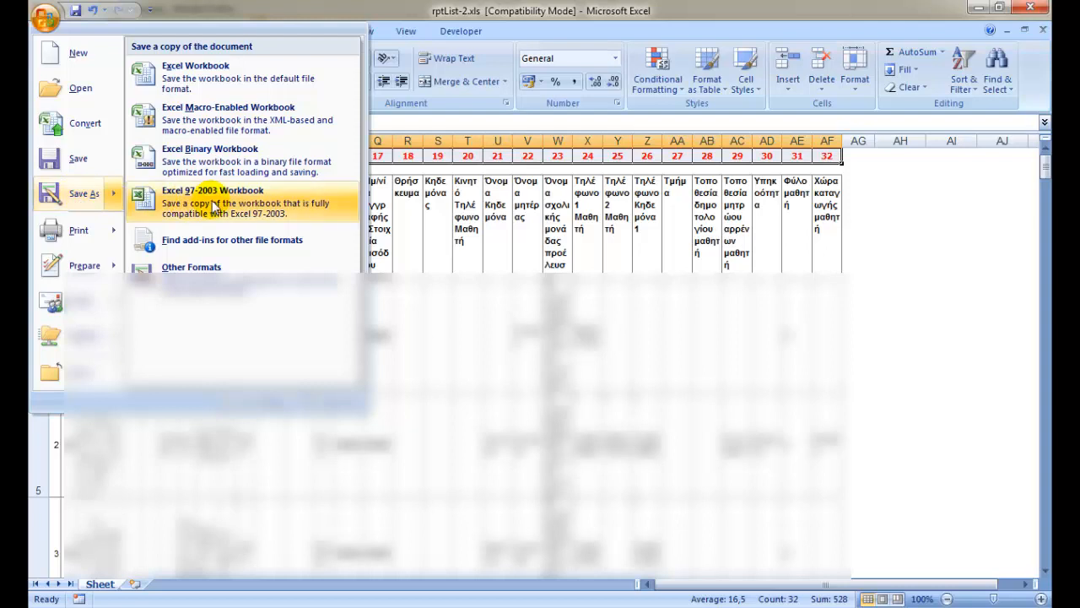
key(Escape)
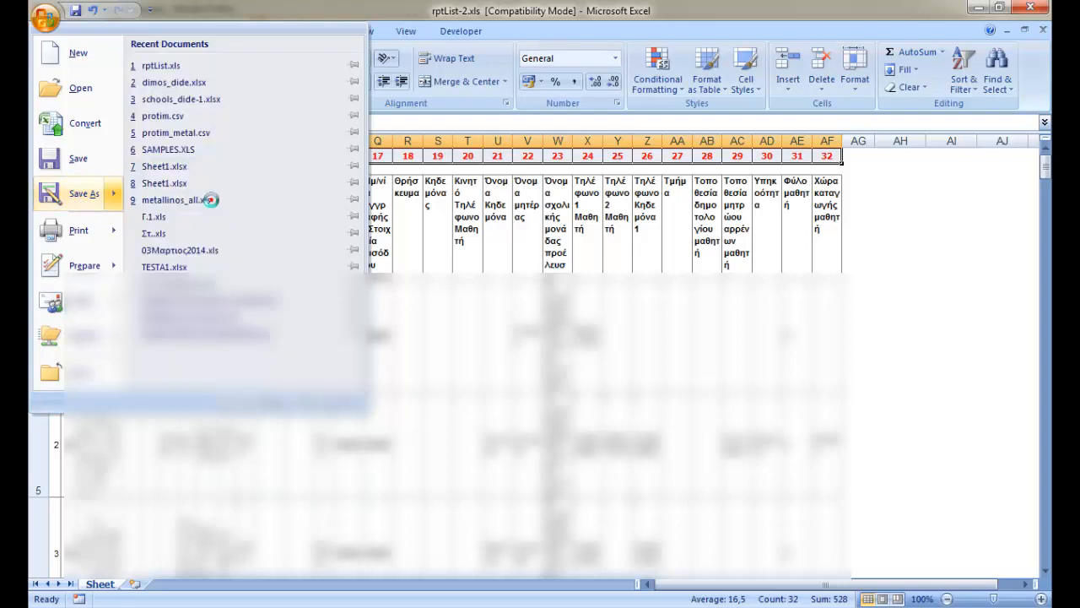
key(Escape)
key(F12)
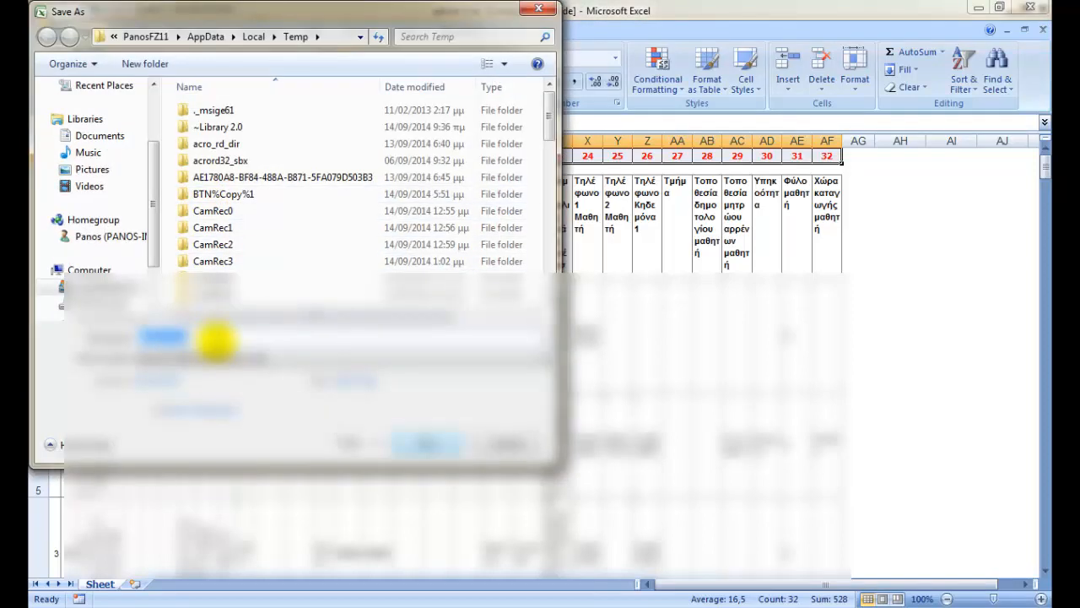
key(Caps_Lock)
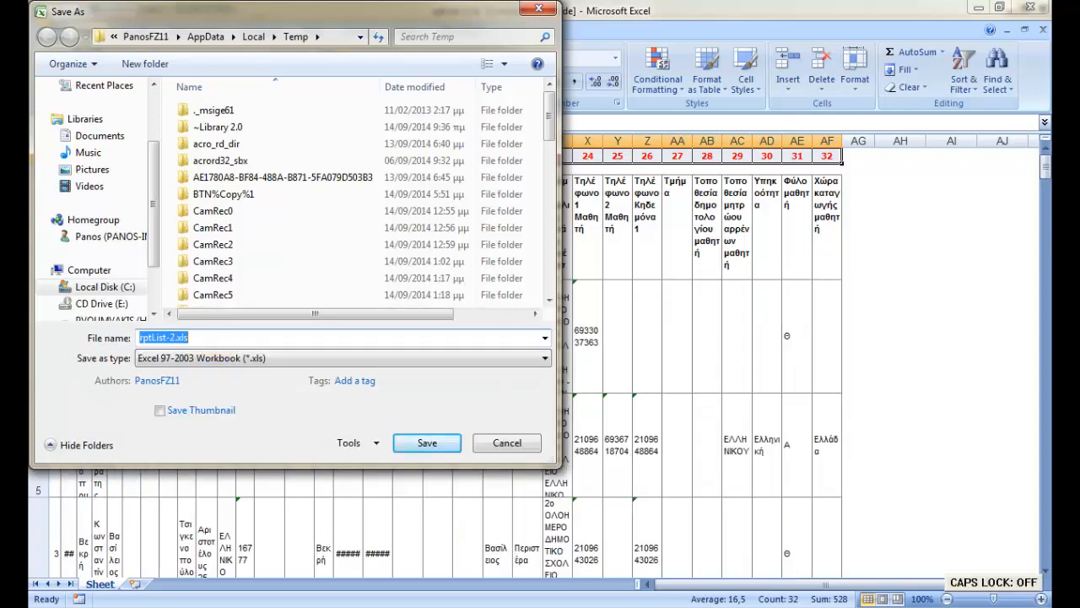
text(myschool)
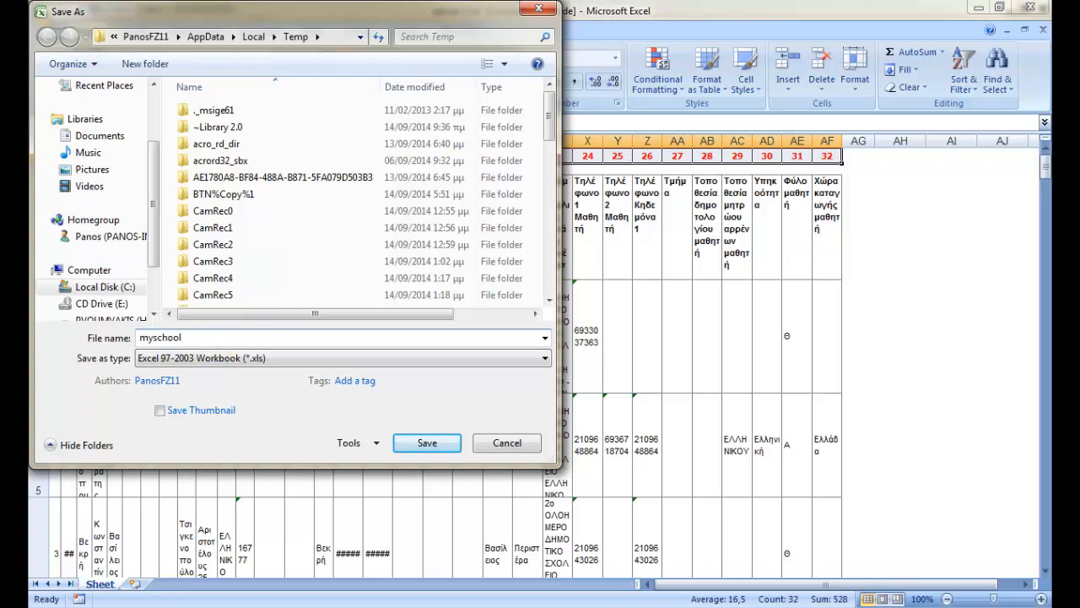
text(A)
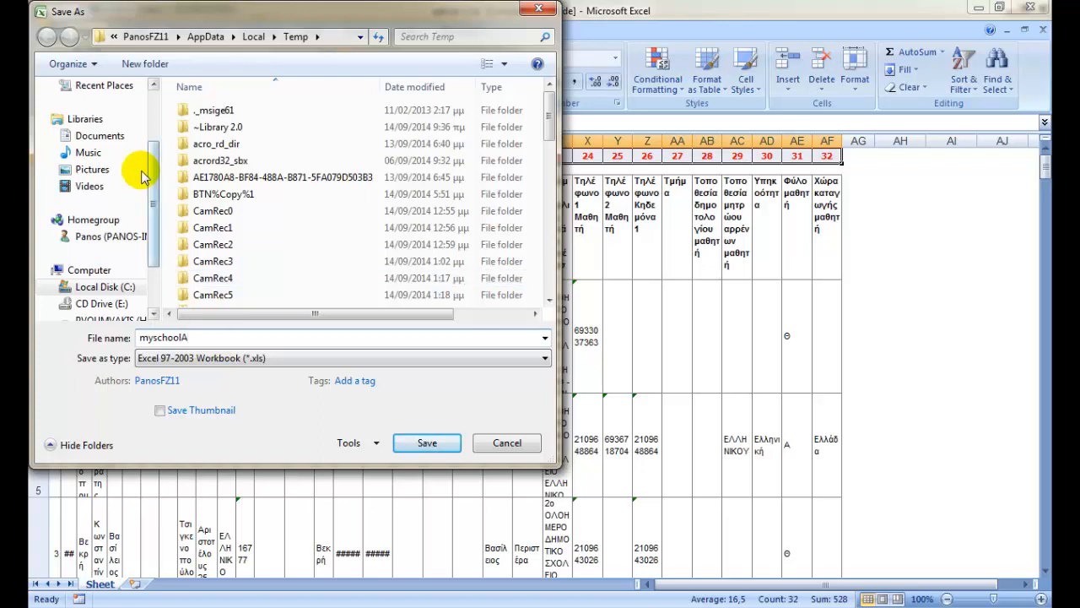
scroll(152, 146, up, 1)
scroll(150, 146, up, 1)
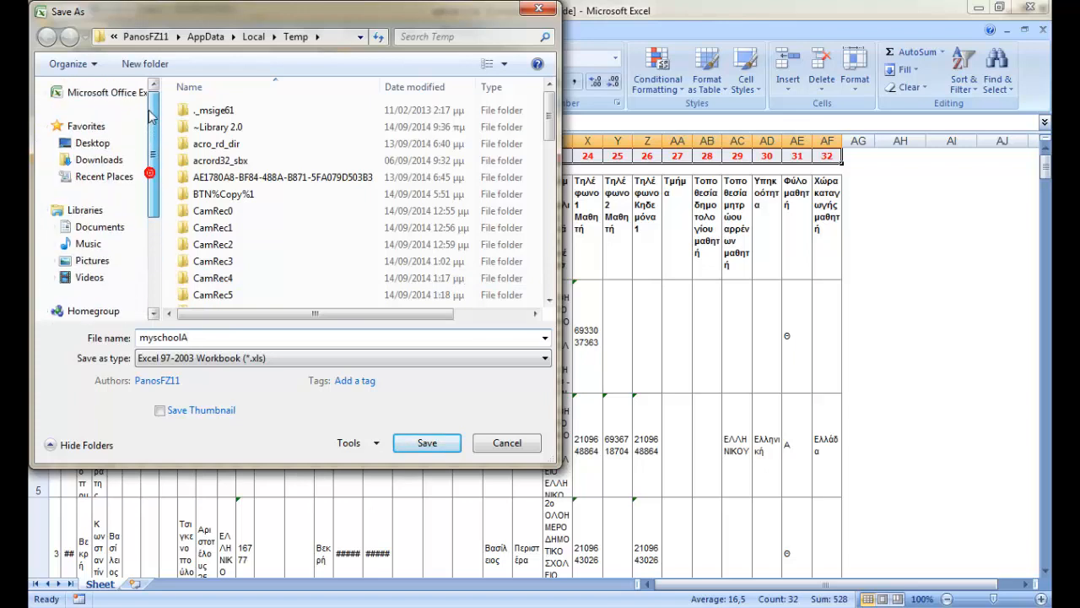
click(150, 116)
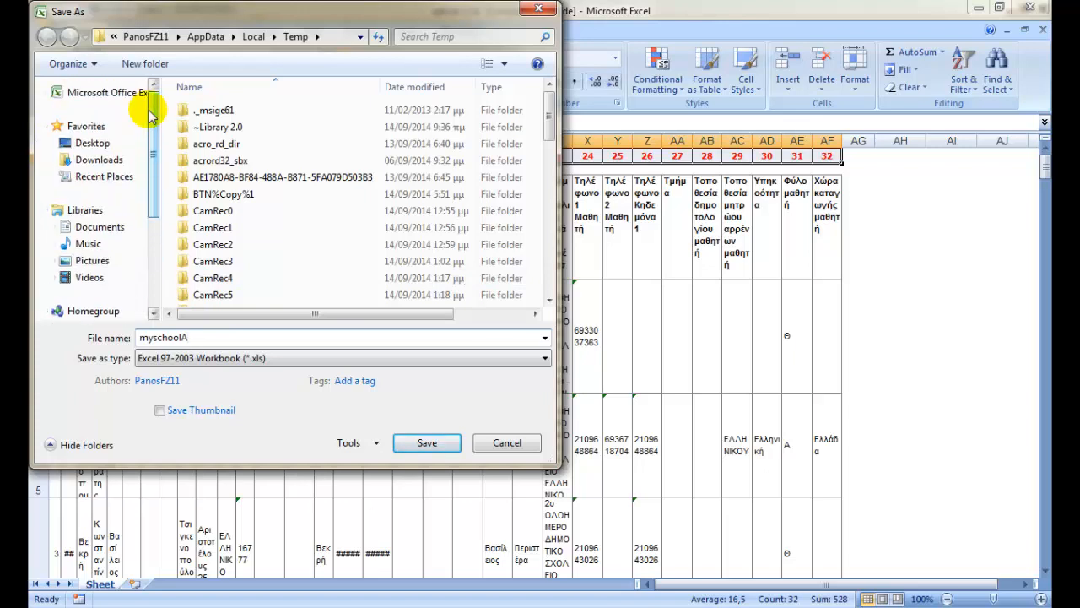
click(89, 142)
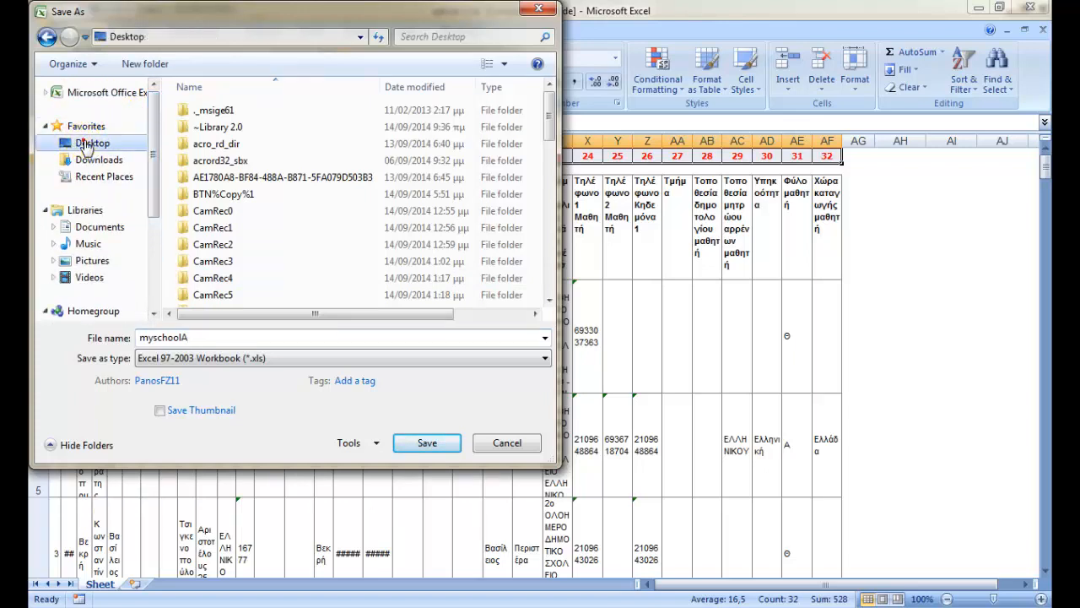
click(425, 442)
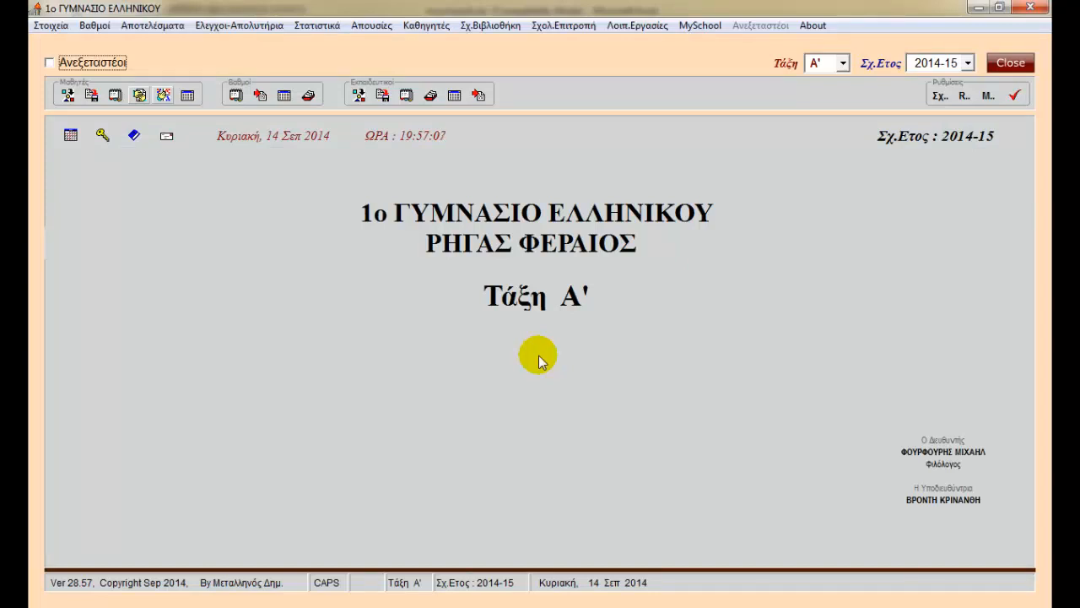
- Switch to PGym and open the import of new students from MySchool in Excel format for class Α'
click(700, 27)
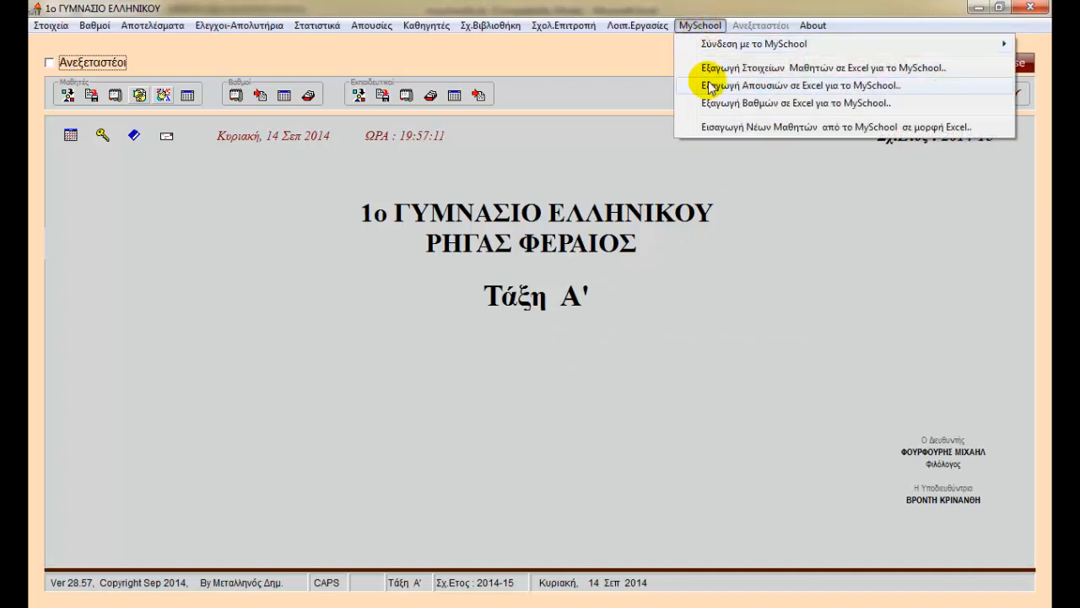
click(820, 128)
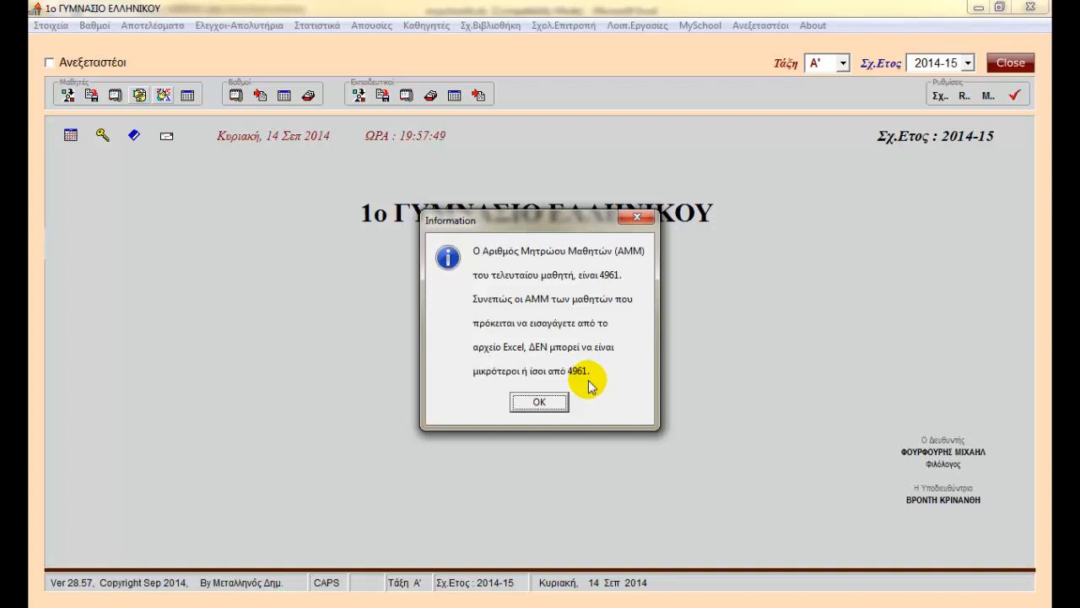
click(540, 402)
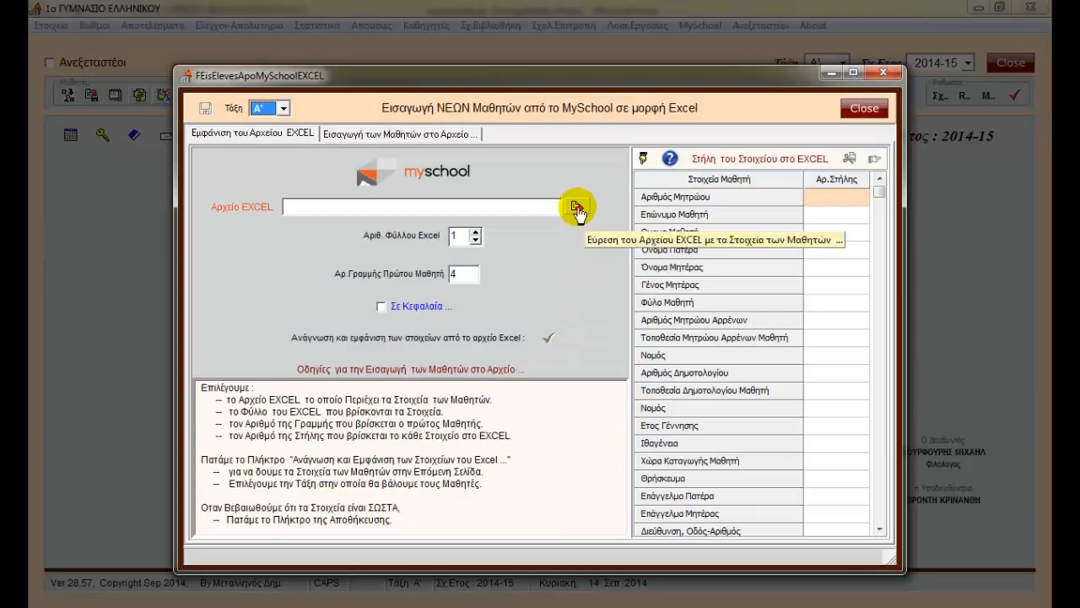
- Select myschoolA.xls on the Desktop as the Excel file for the student import
click(577, 208)
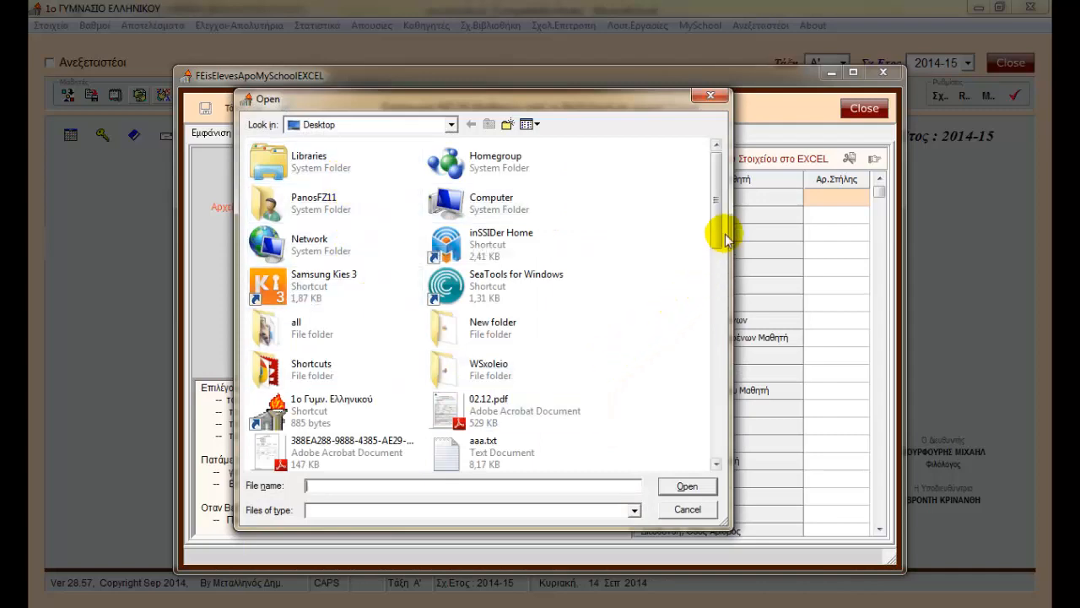
drag(716, 232, 705, 358)
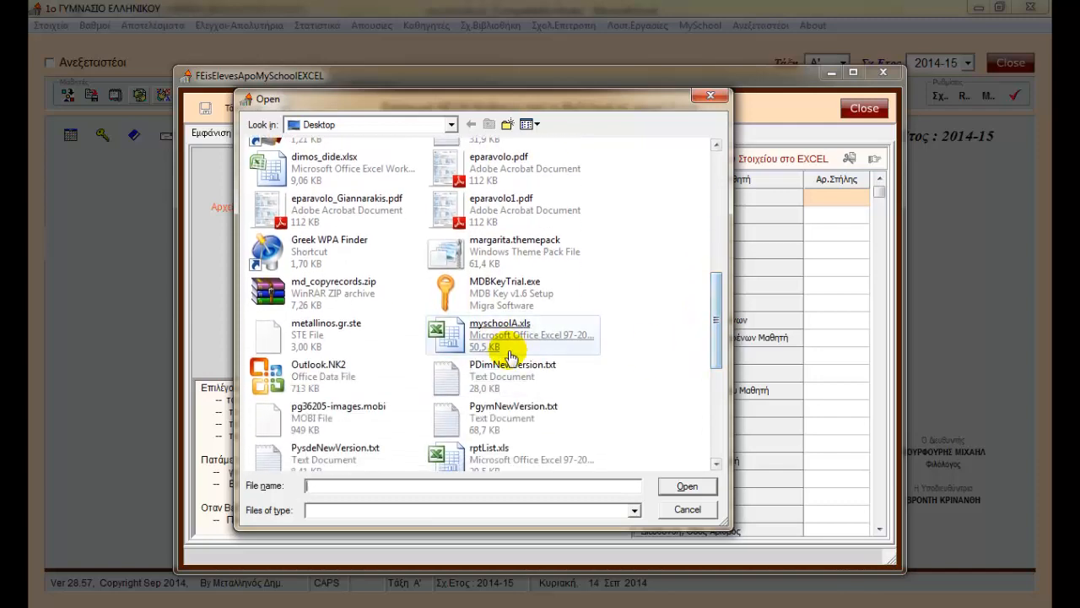
click(498, 337)
double_click(498, 339)
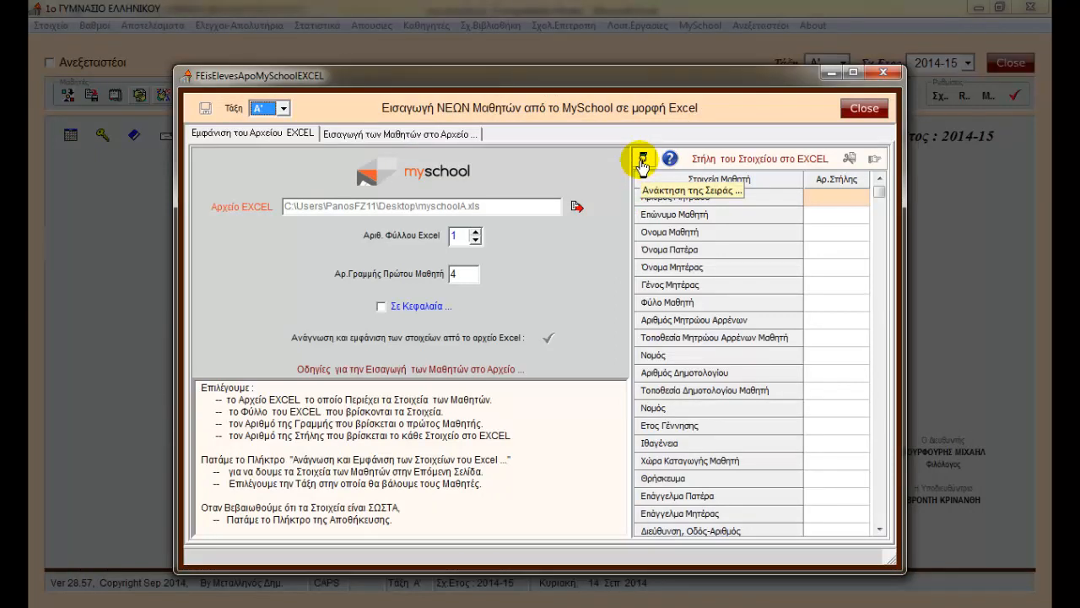
- Retrieve the column numbering from the file for the student fields, and read the student data from the Excel file
click(642, 162)
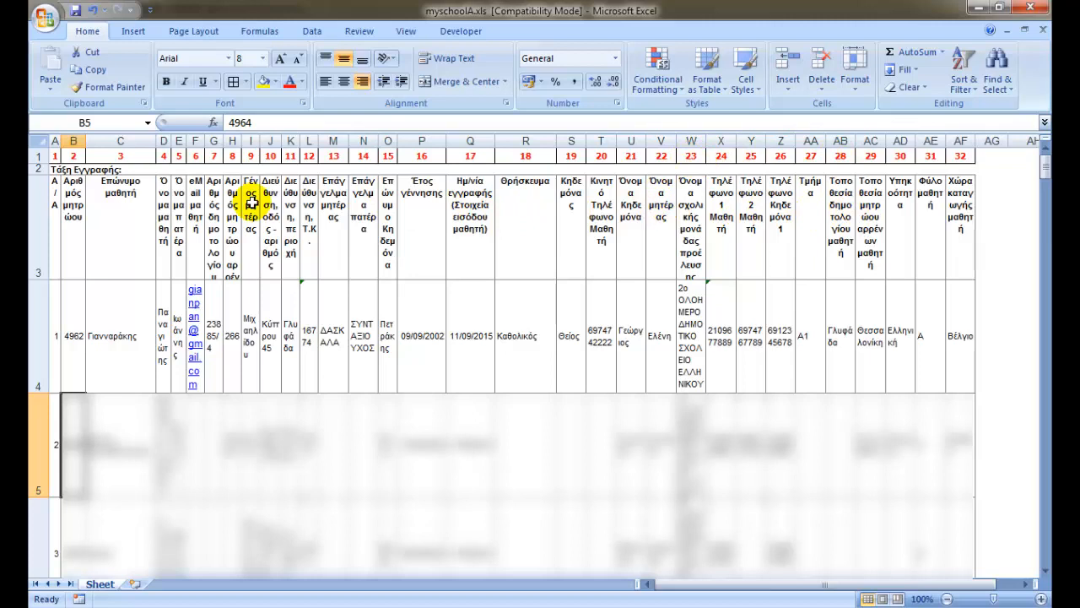
key(alt+Tab)
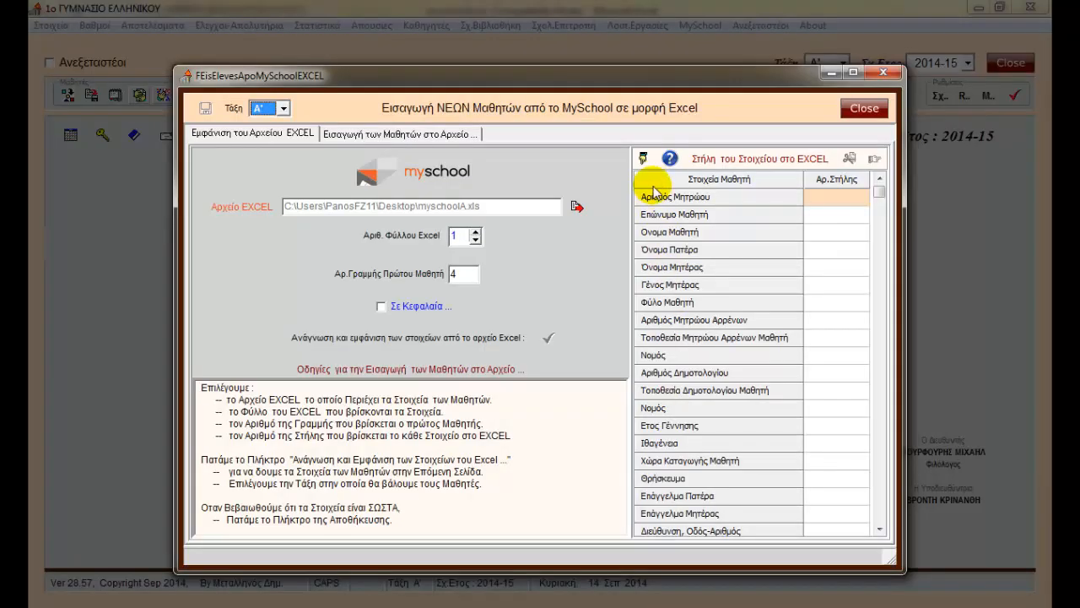
click(643, 160)
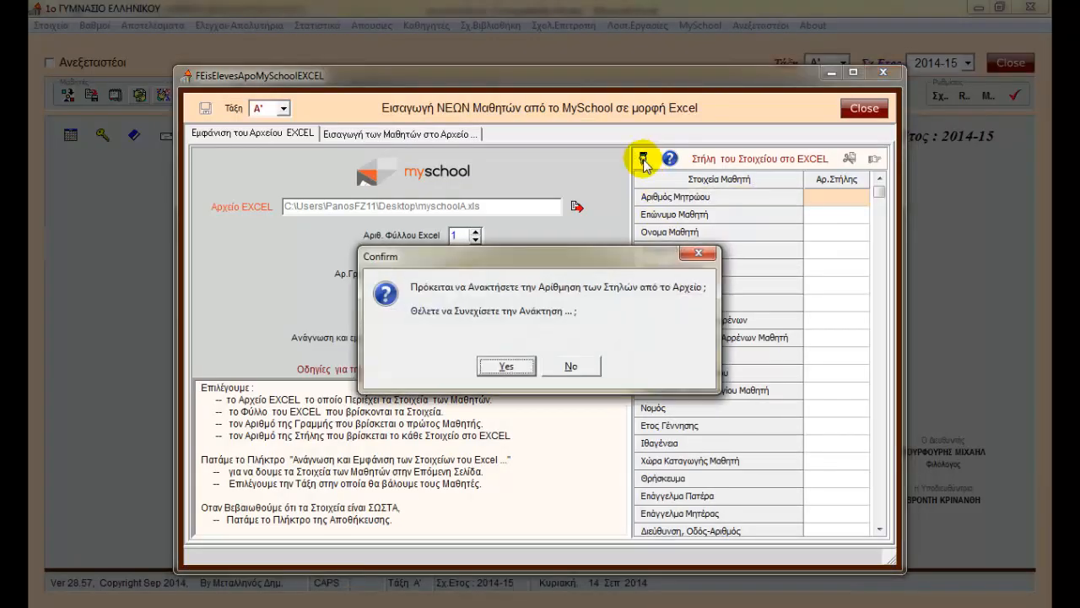
click(500, 366)
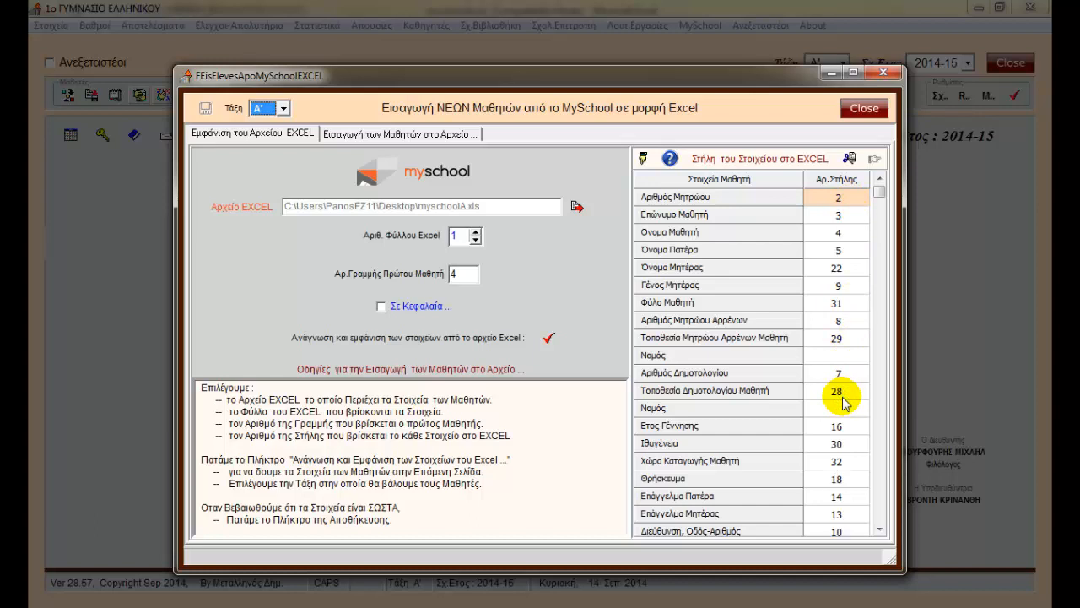
click(549, 340)
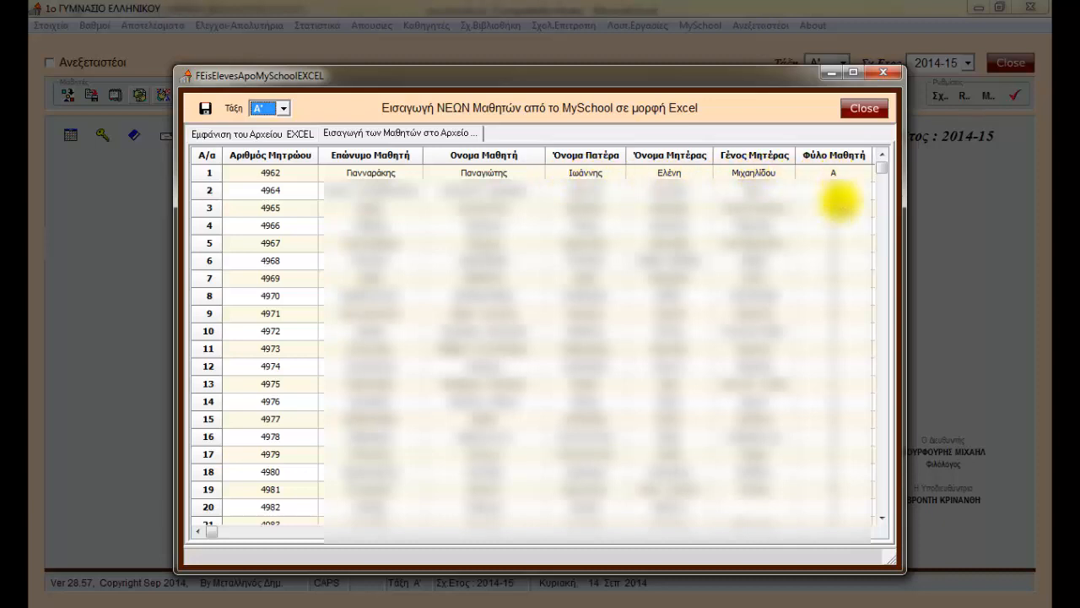
- Examine the remaining columns of the imported student table, from the student's sex through the address, guardian, registration and ΑΜΚΑ data
click(872, 532)
click(871, 532)
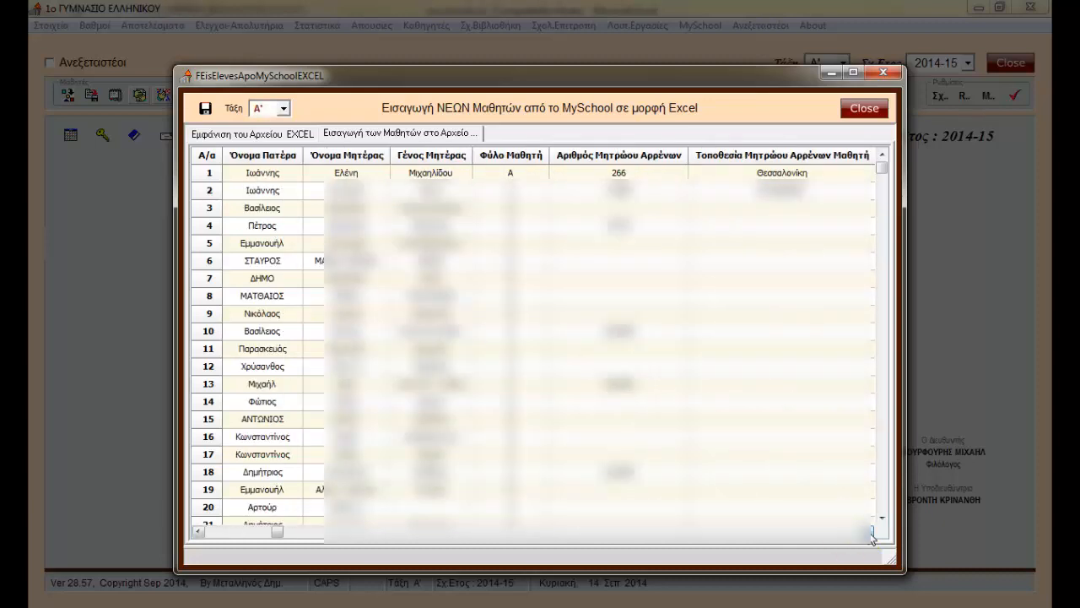
click(872, 532)
click(872, 533)
click(871, 532)
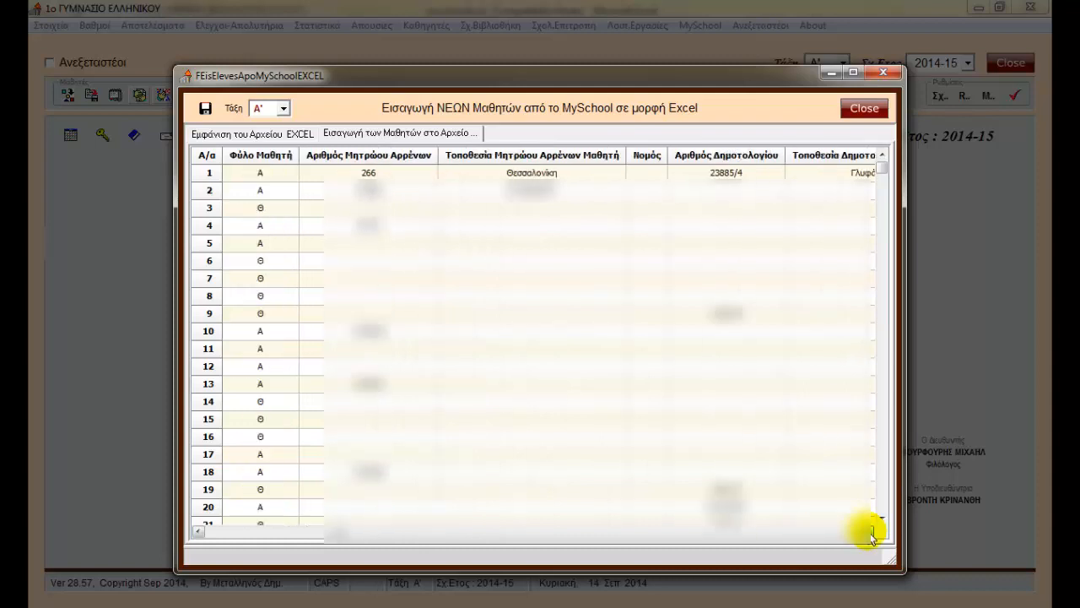
click(871, 532)
click(872, 532)
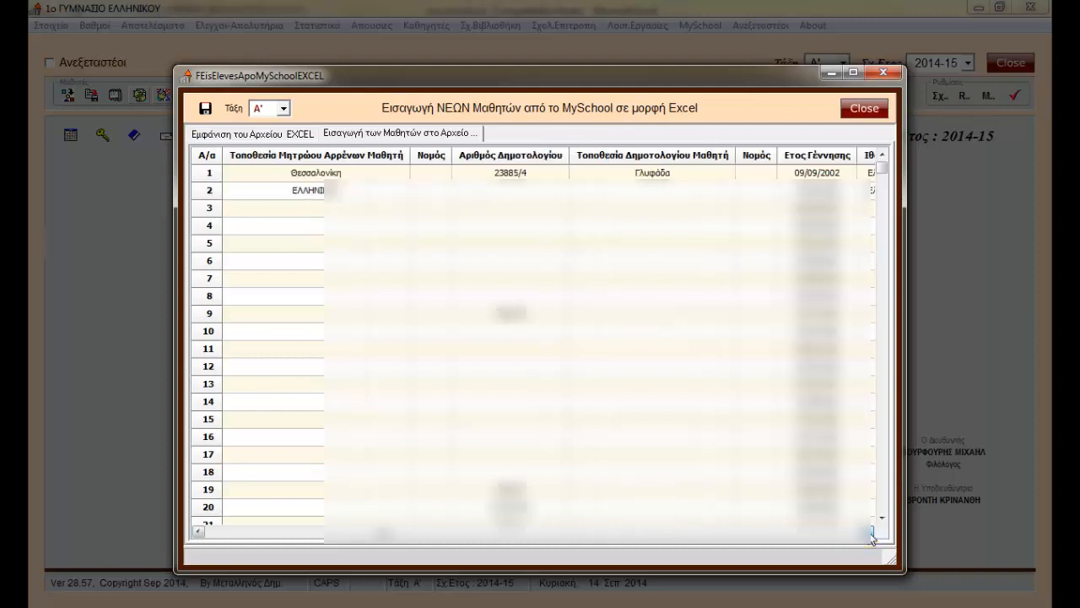
click(871, 533)
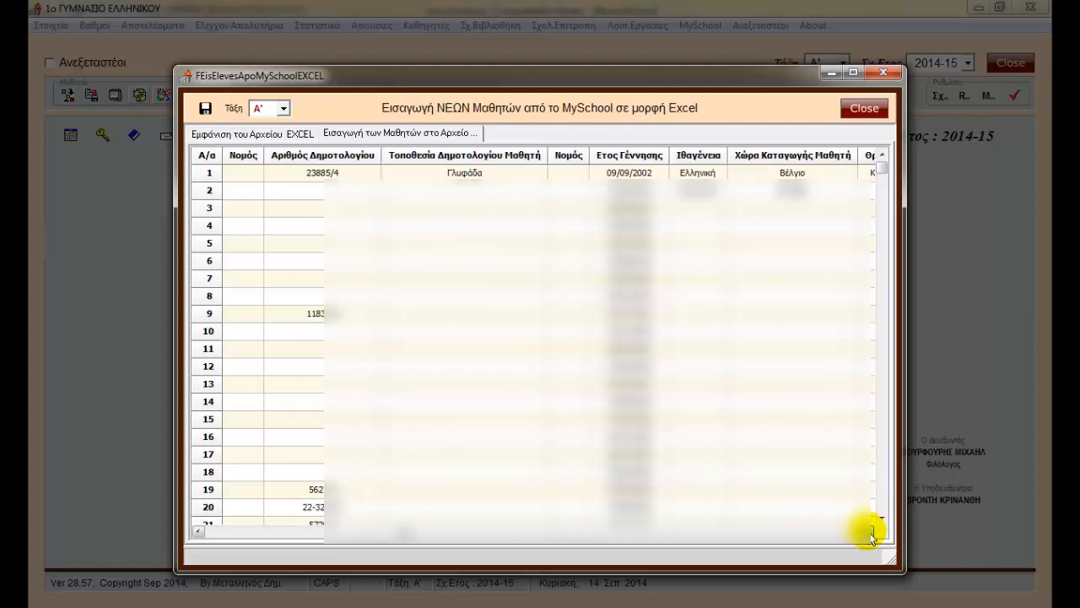
click(872, 533)
click(872, 532)
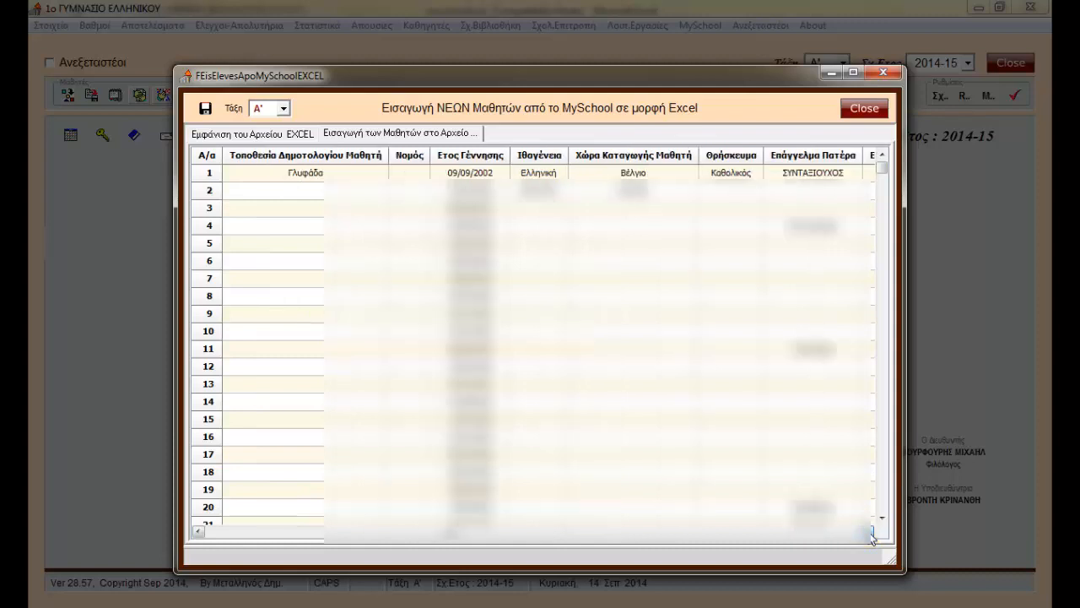
click(872, 532)
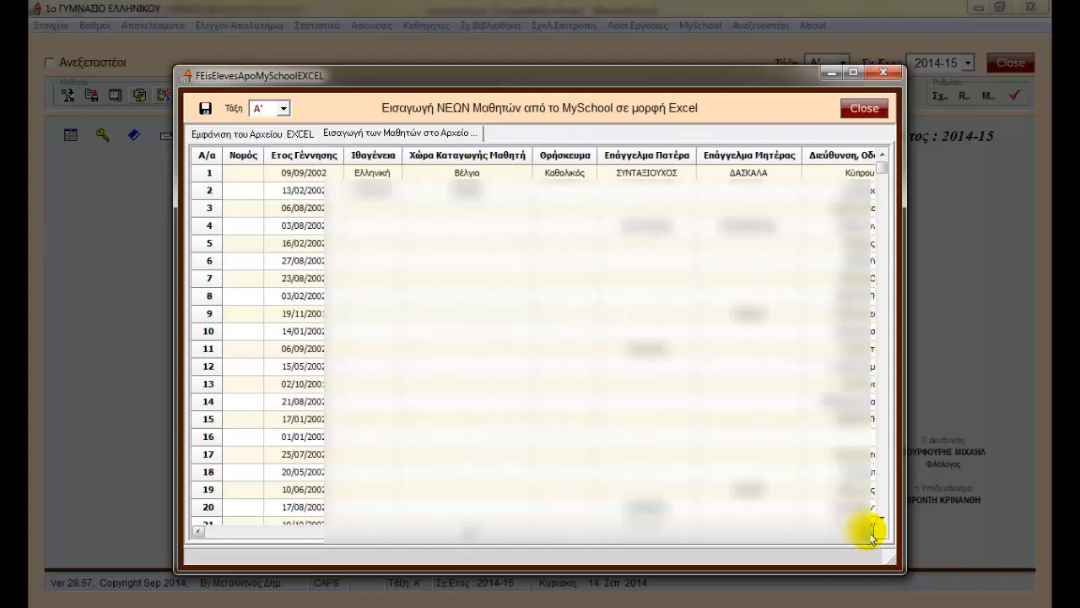
click(872, 532)
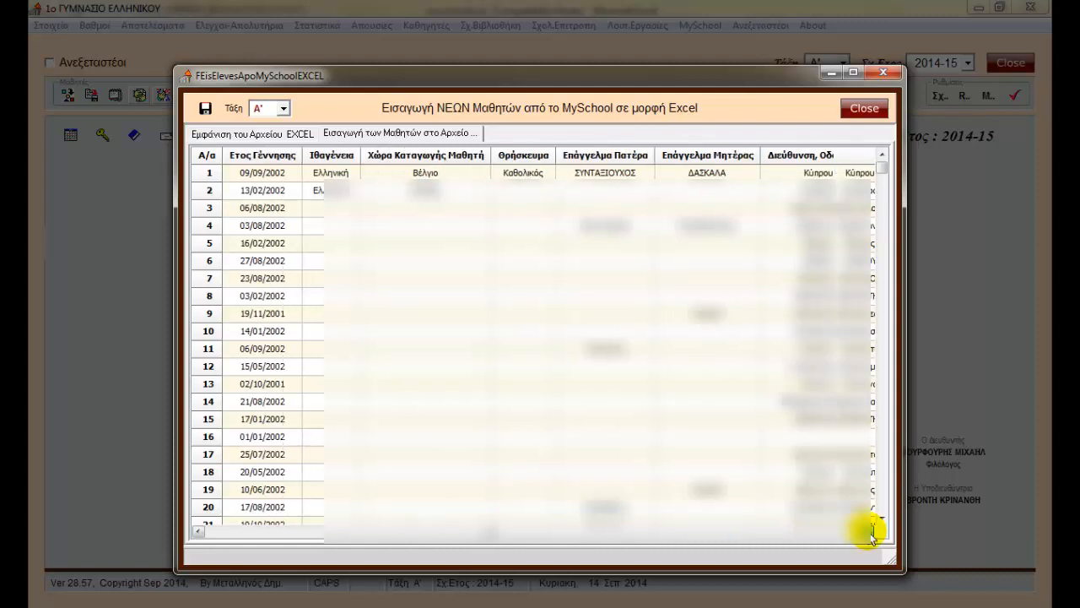
click(872, 532)
click(872, 532)
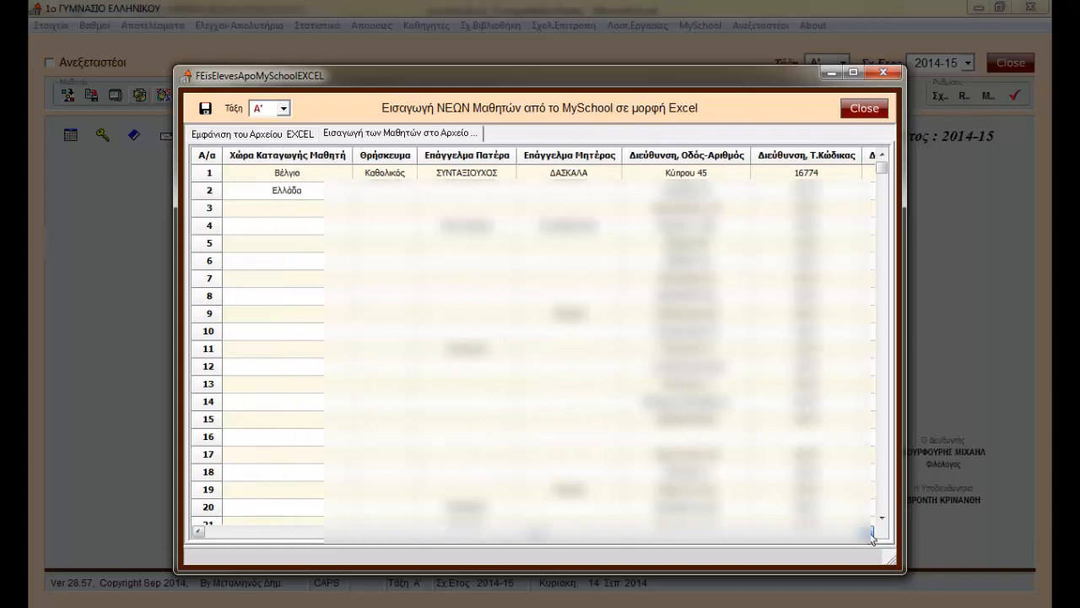
click(872, 533)
click(871, 532)
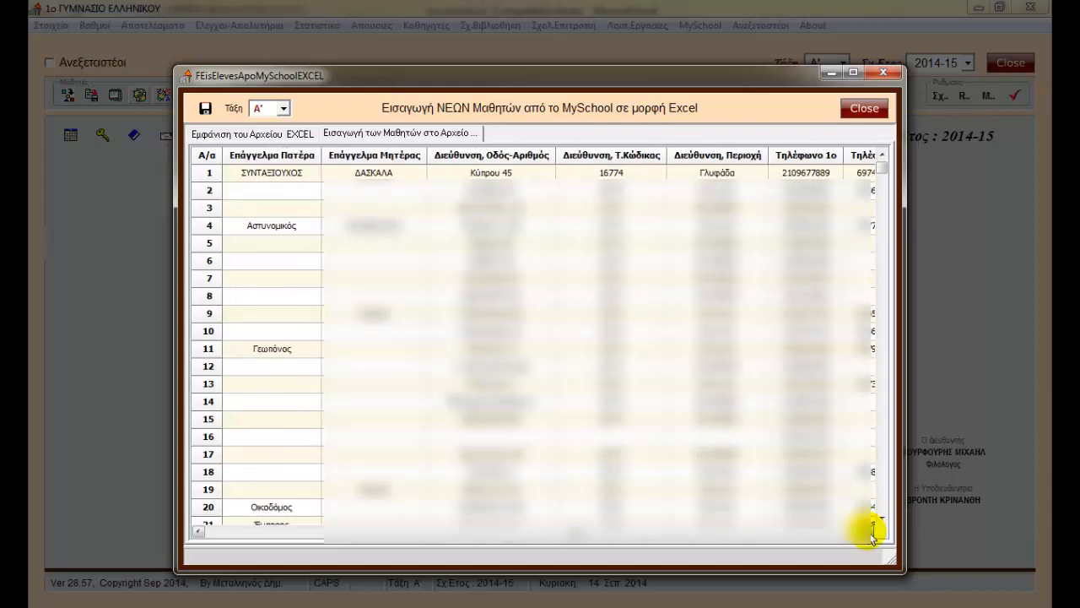
click(872, 533)
click(872, 532)
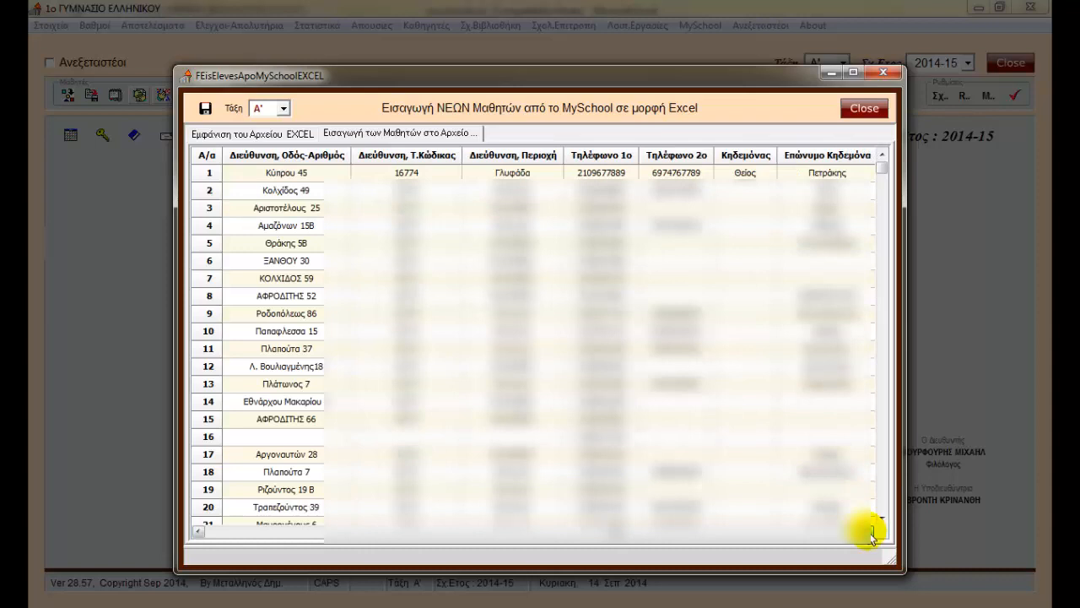
click(872, 532)
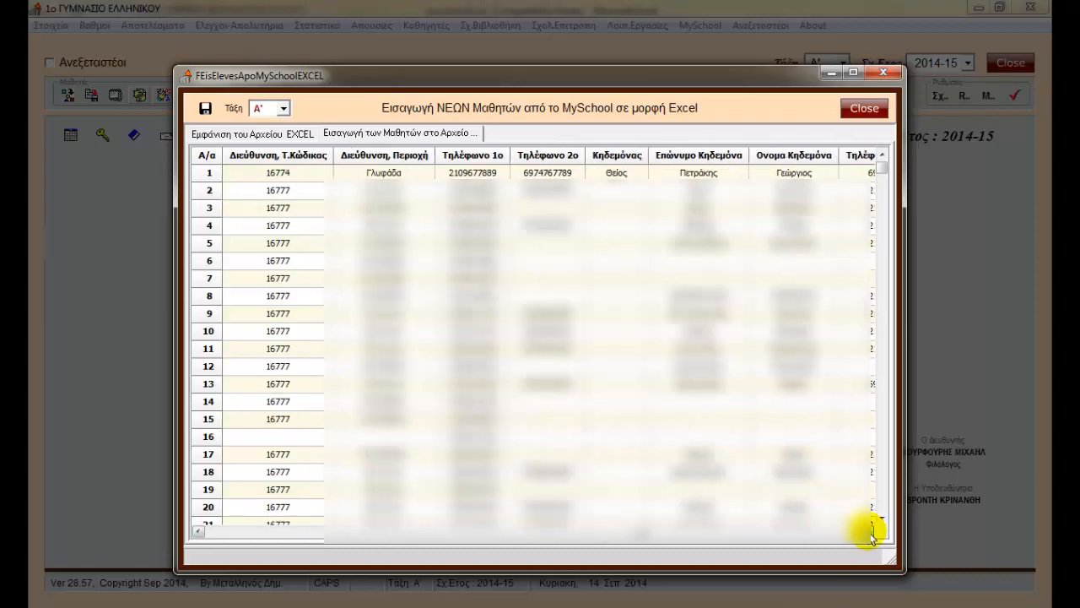
click(871, 533)
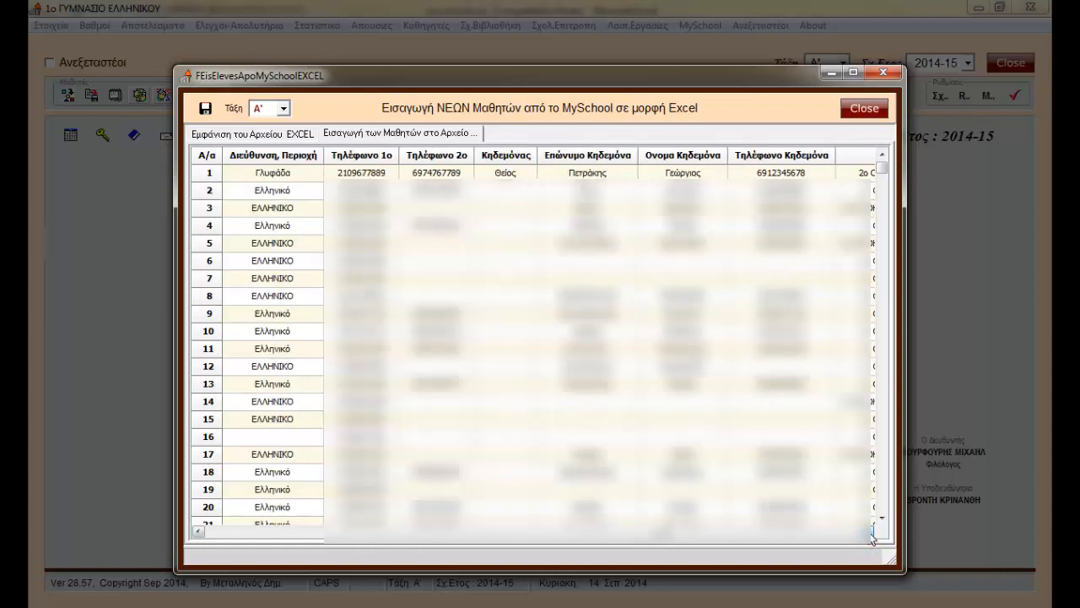
click(872, 532)
click(871, 532)
click(871, 533)
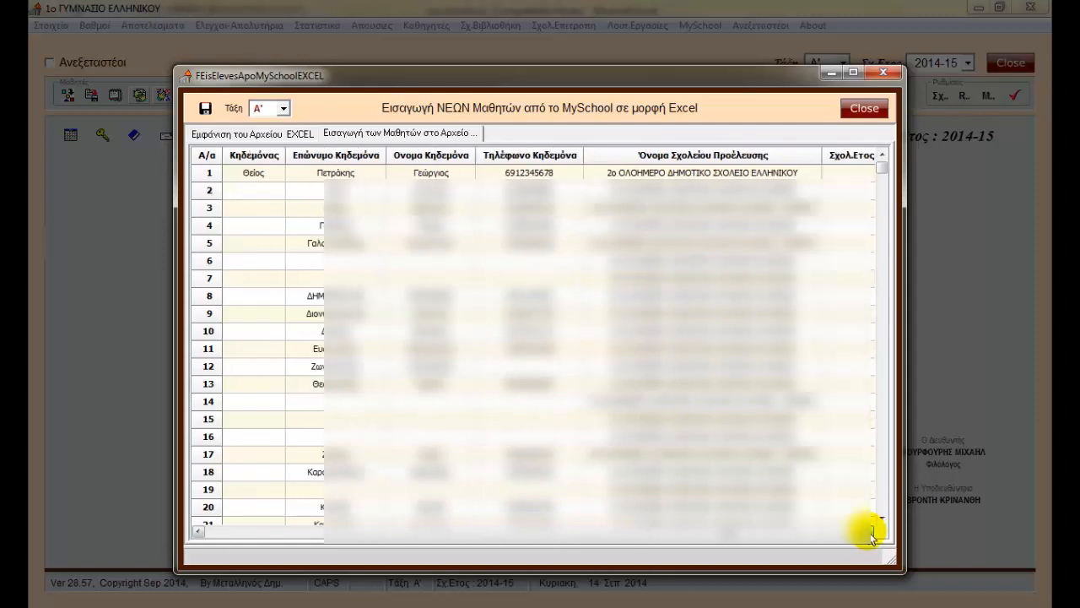
click(871, 532)
click(871, 532)
click(871, 532)
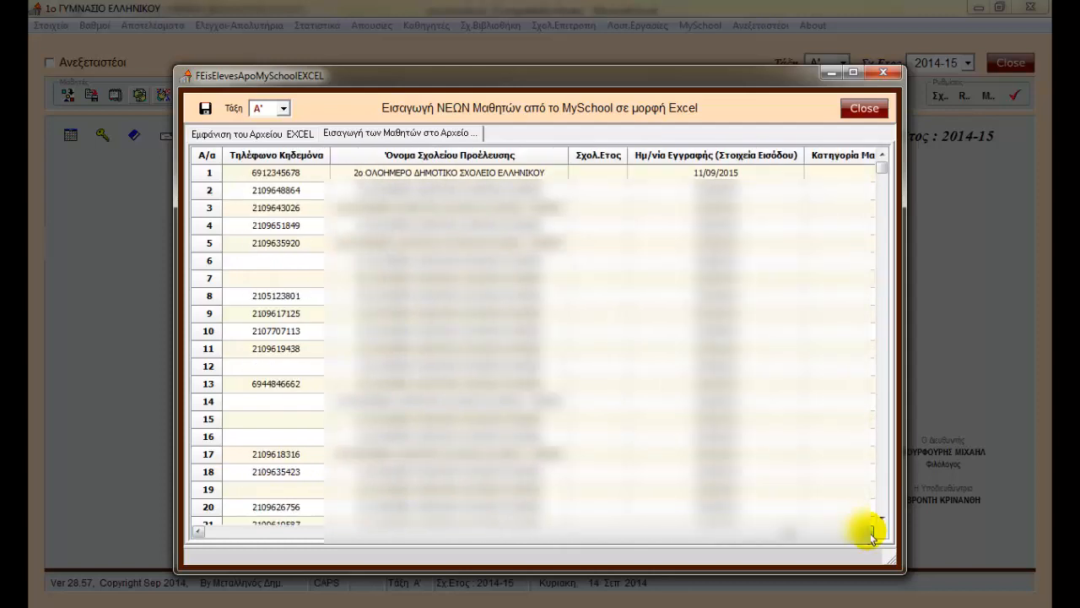
click(871, 532)
click(872, 532)
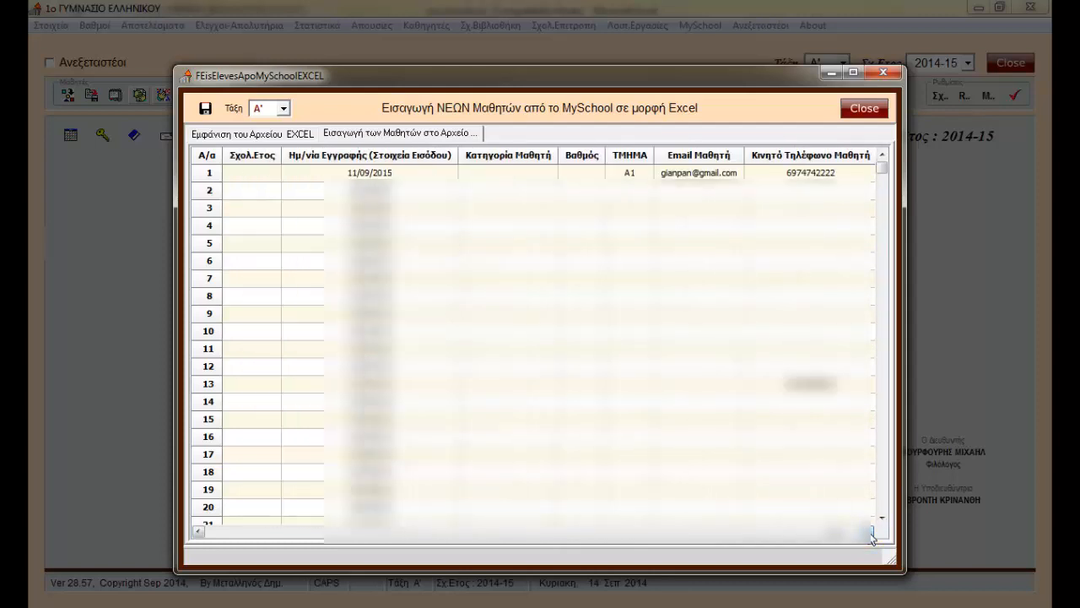
click(871, 533)
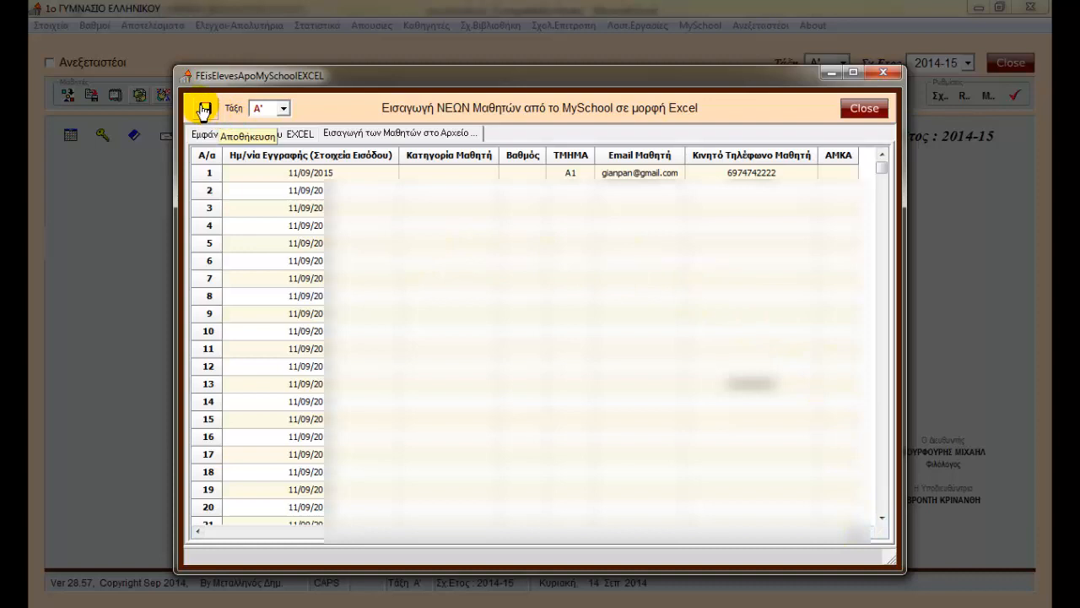
- Review the Σχολ.Ετος column and save the new students read from the Excel file into class Α'
click(803, 531)
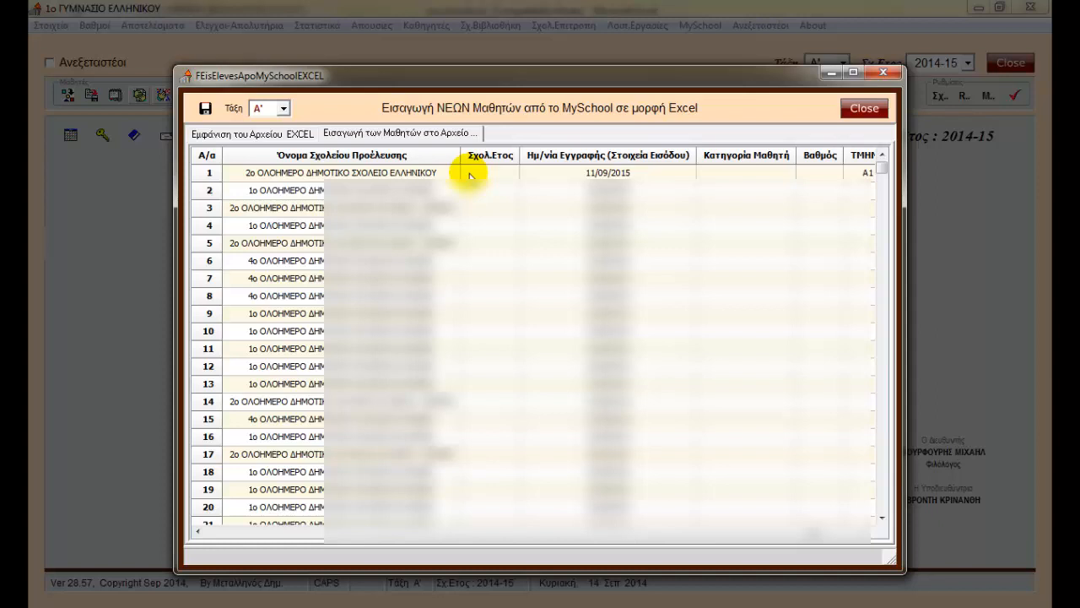
click(205, 112)
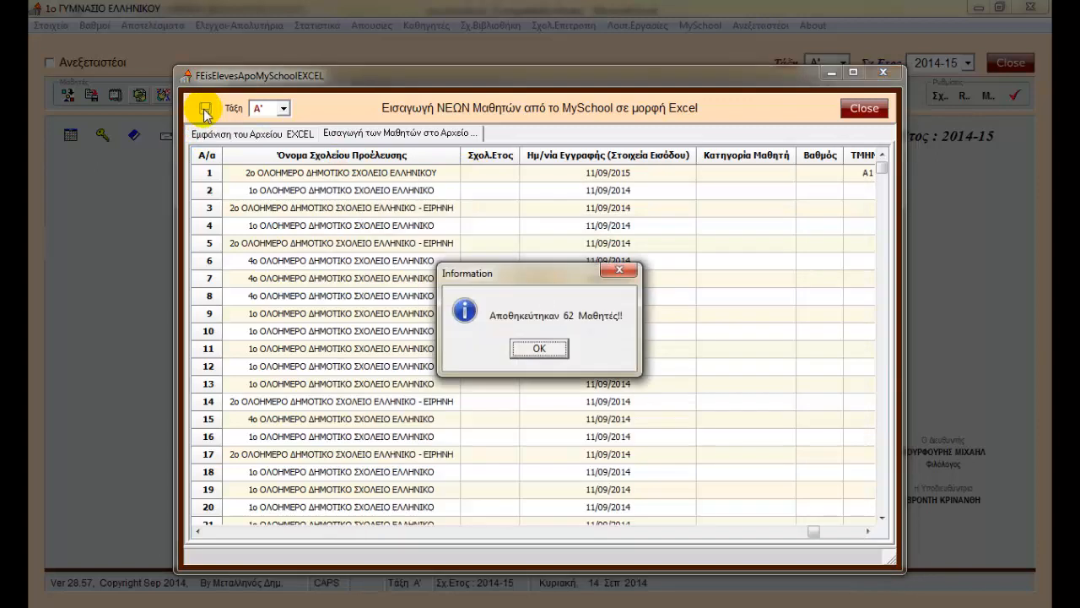
click(539, 348)
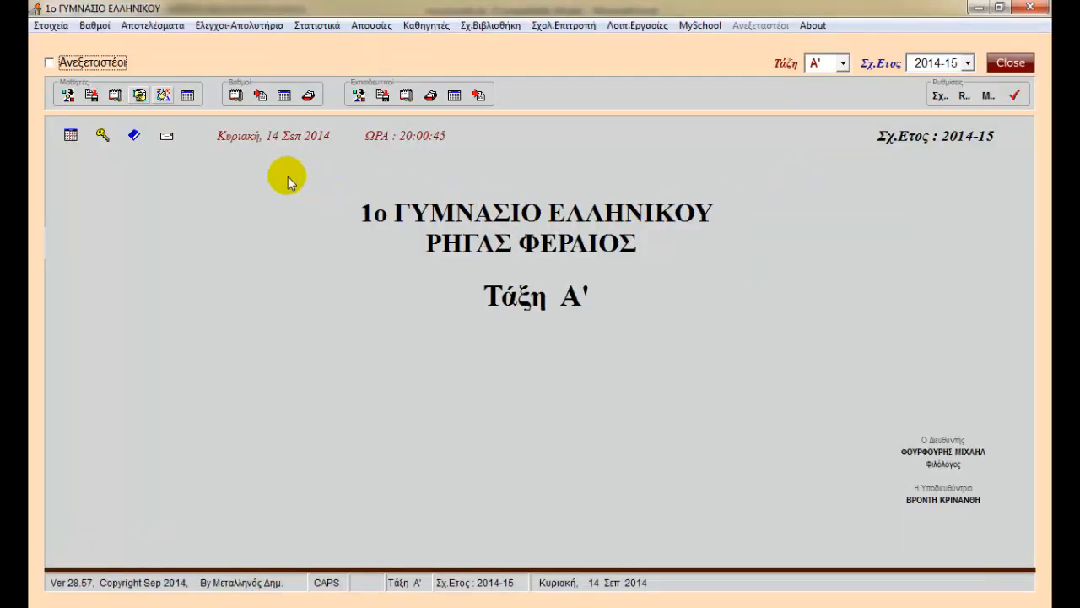
- Check the first student's general data and first-registration details in the student card, and close the card
click(112, 95)
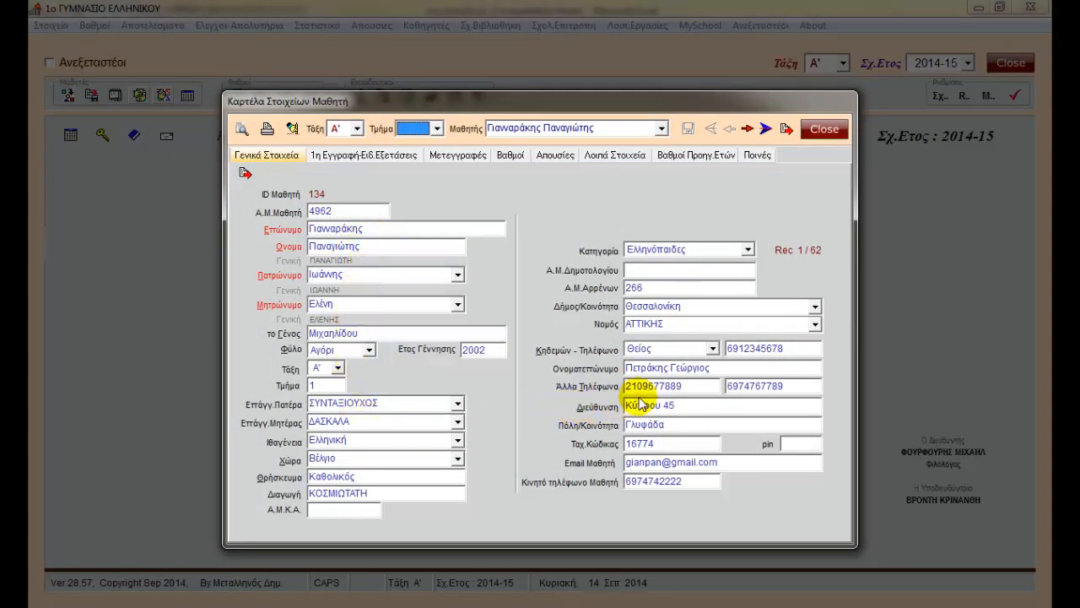
click(363, 156)
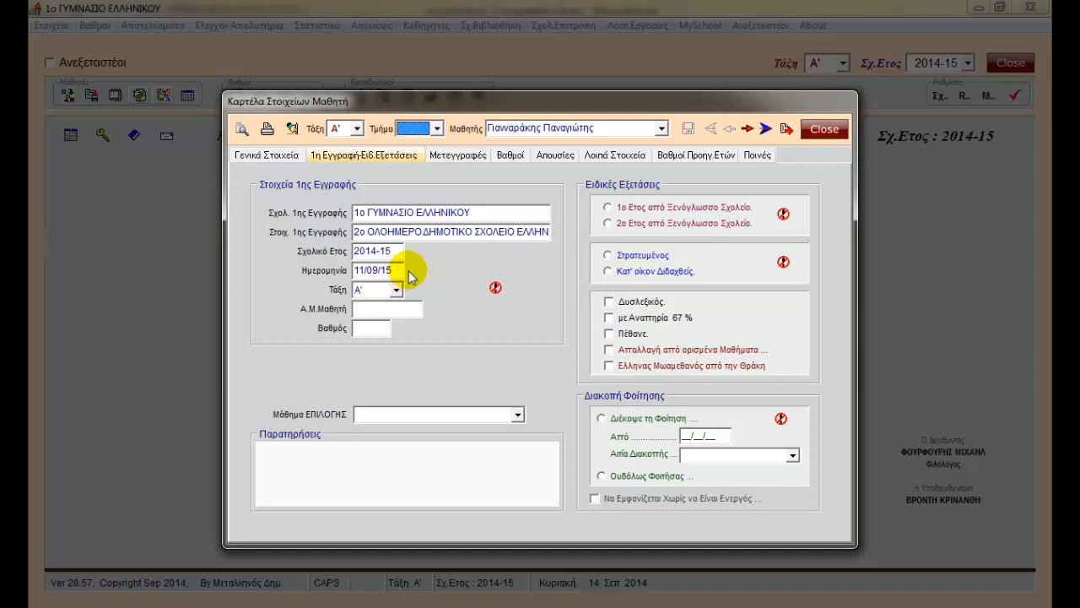
click(820, 131)
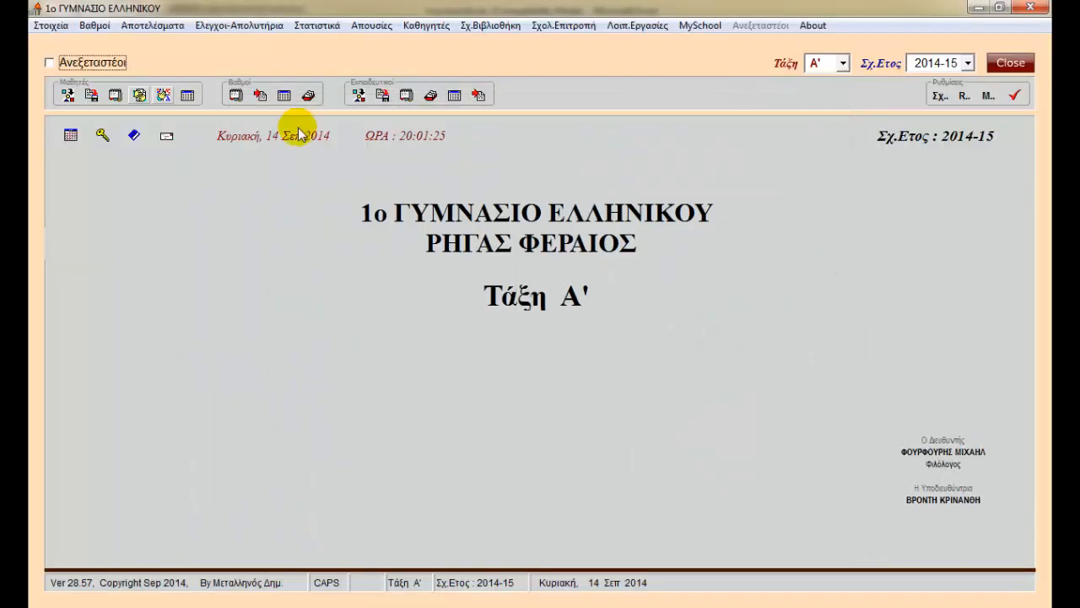
- Reopen the import of new students from MySchool in Excel format and retrieve the stored column numbering for the student fields
click(187, 95)
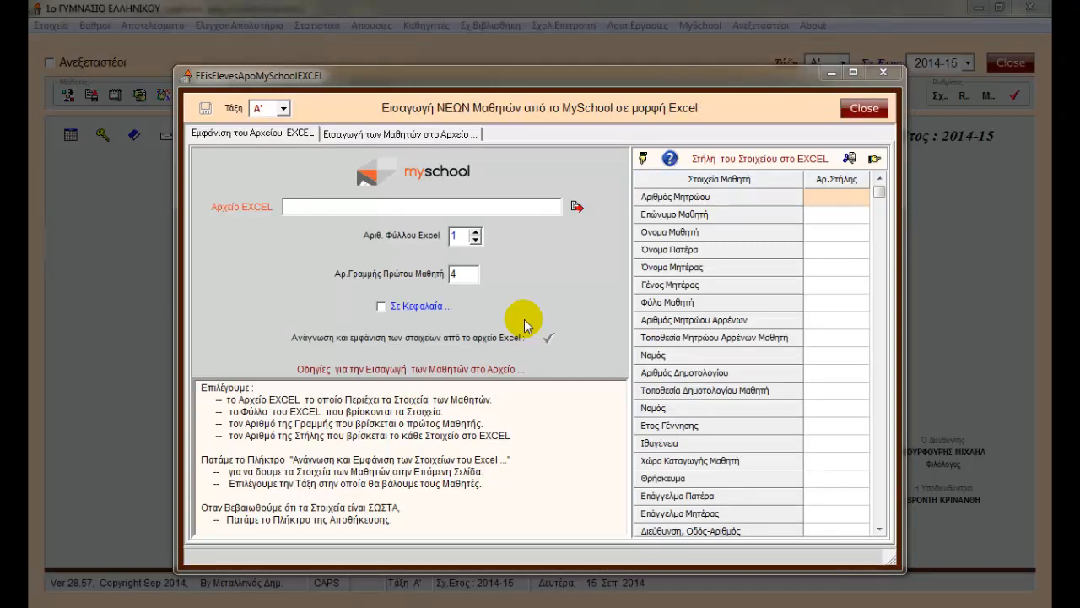
click(643, 163)
click(506, 366)
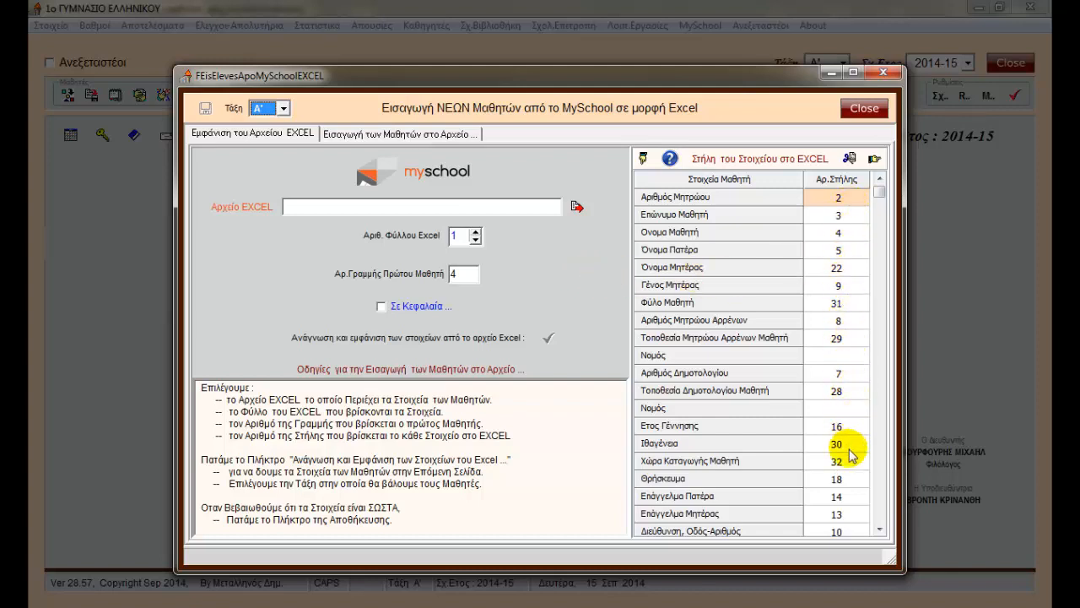
- Clear the column numbering and set Αριθμός Μητρώου to 5, Επώνυμο Μαθητή to 6, Όνομα Μαθητή to 7, Όνομα Πατέρα to 8 and Φύλο Μαθητή to 10
click(851, 160)
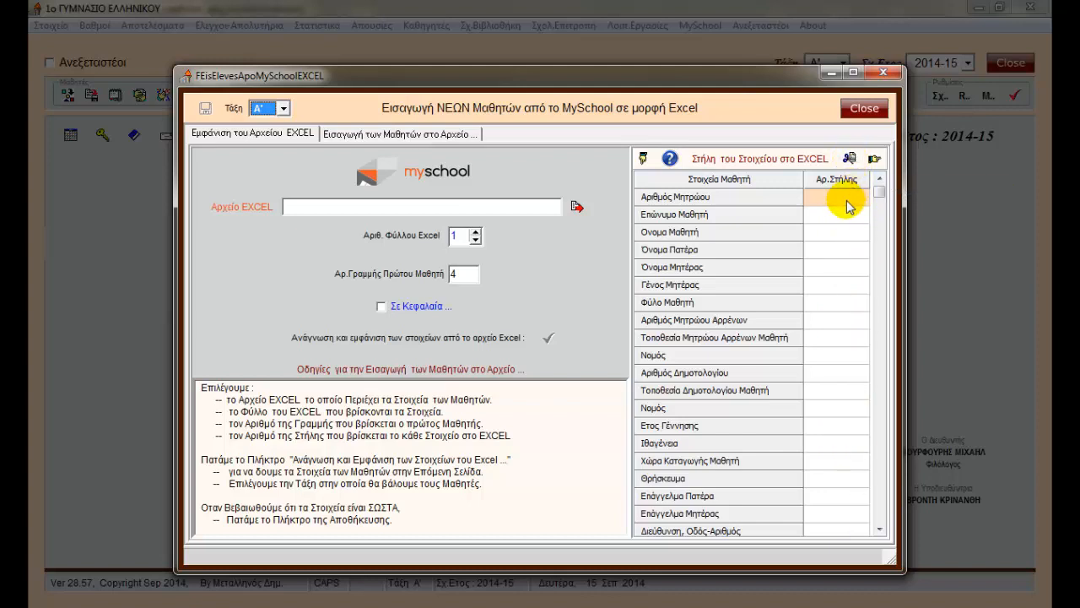
click(847, 199)
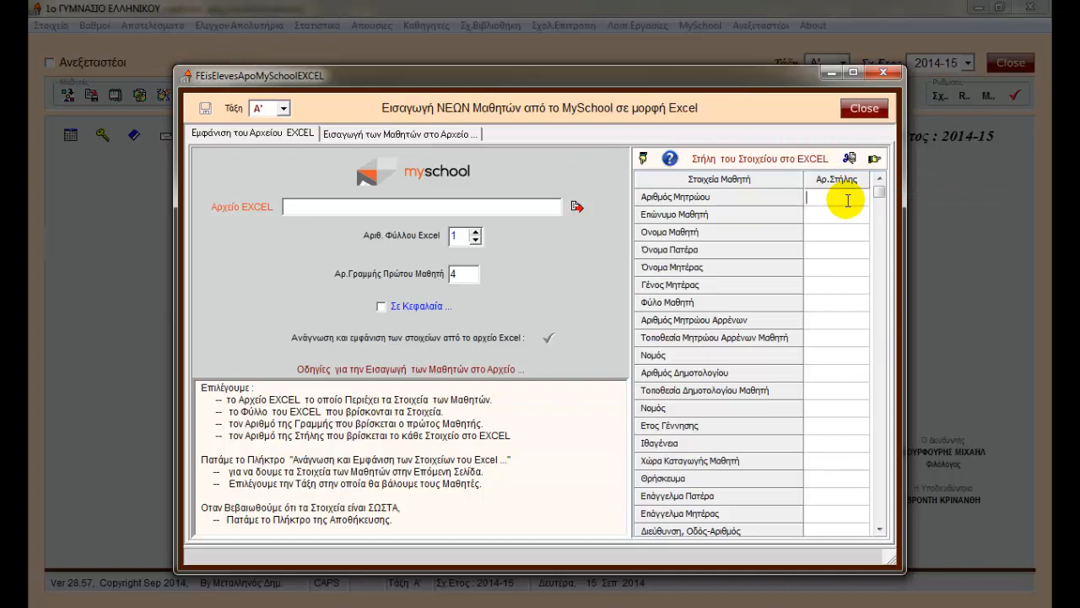
text(5)
click(837, 216)
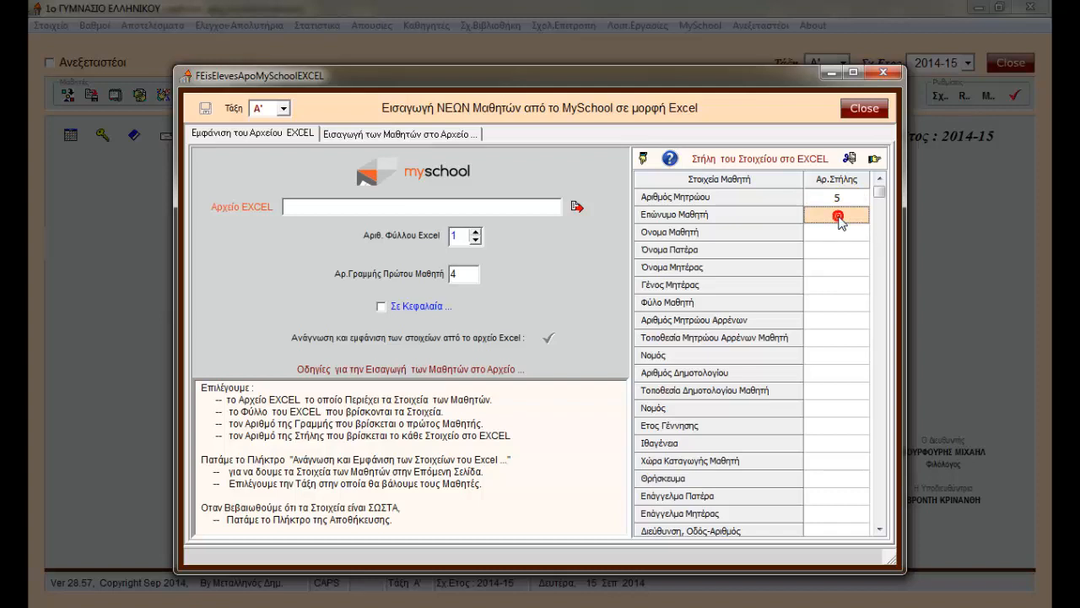
text(6)
click(836, 233)
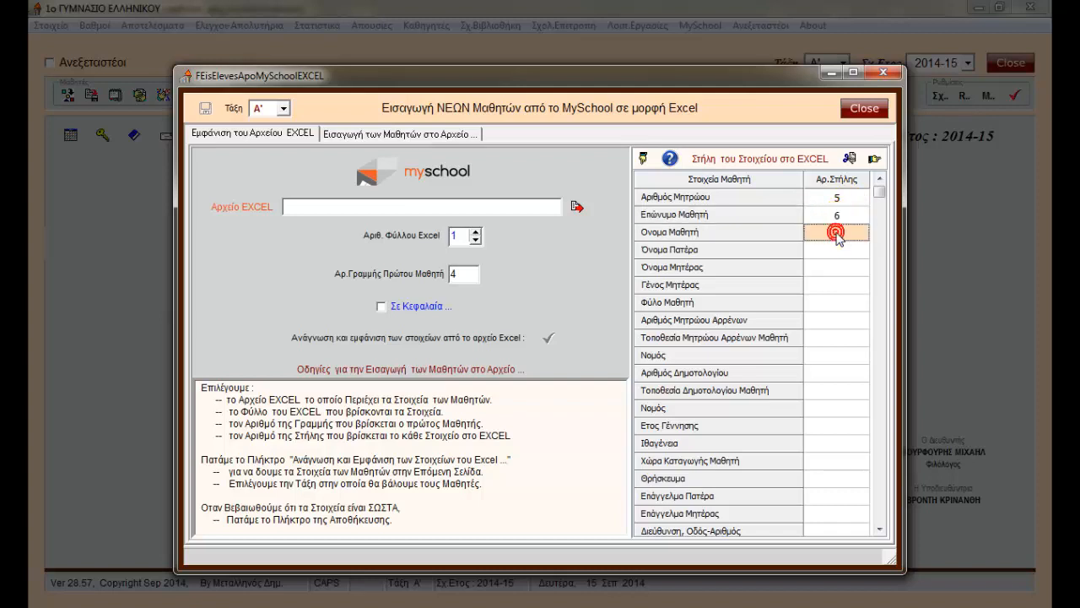
text(7)
click(834, 250)
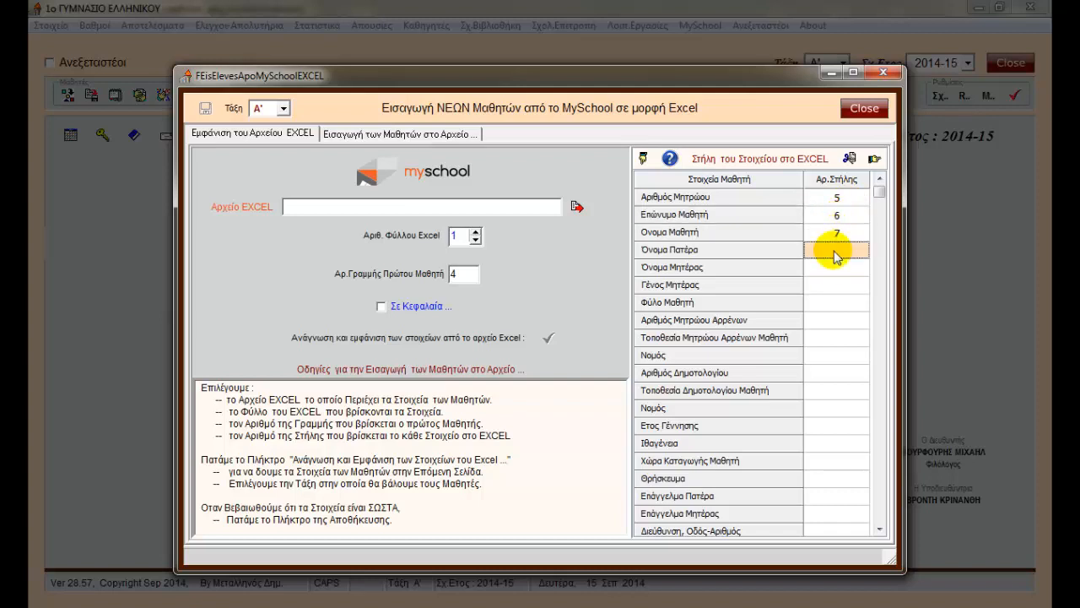
text(8)
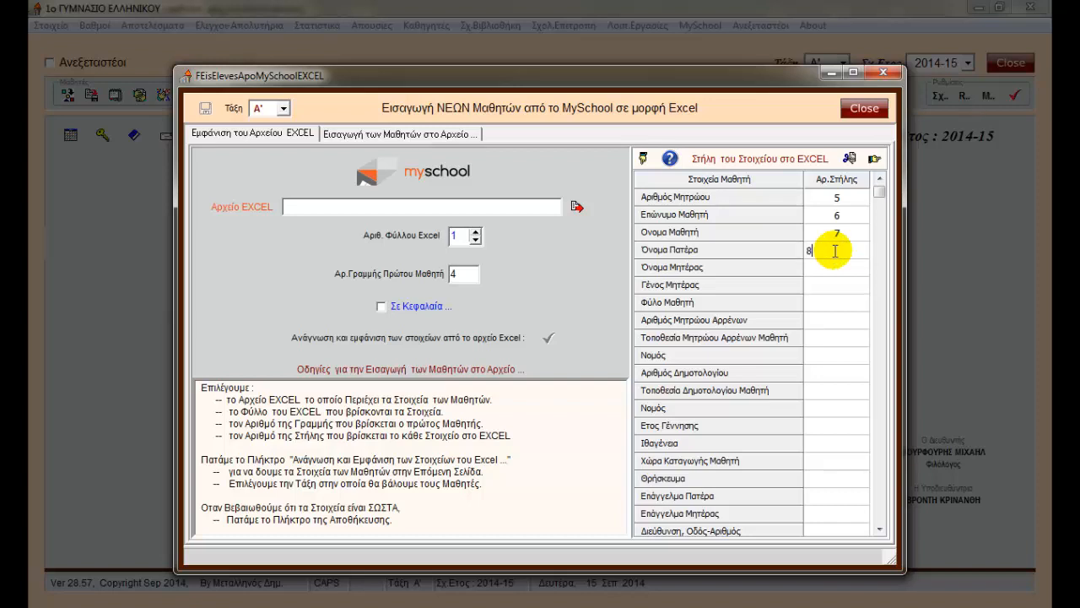
click(833, 302)
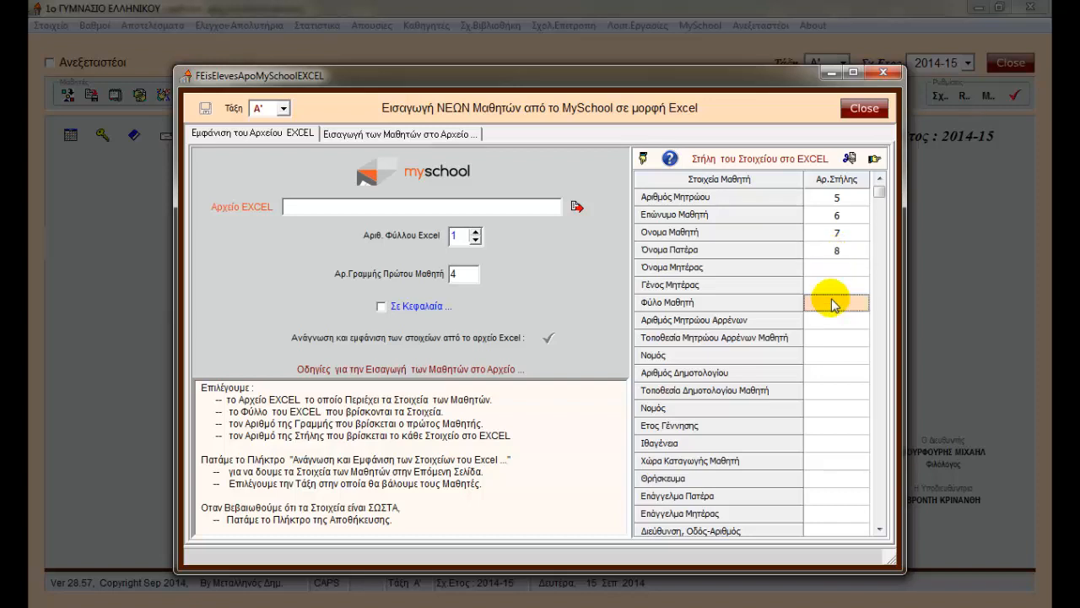
text(10)
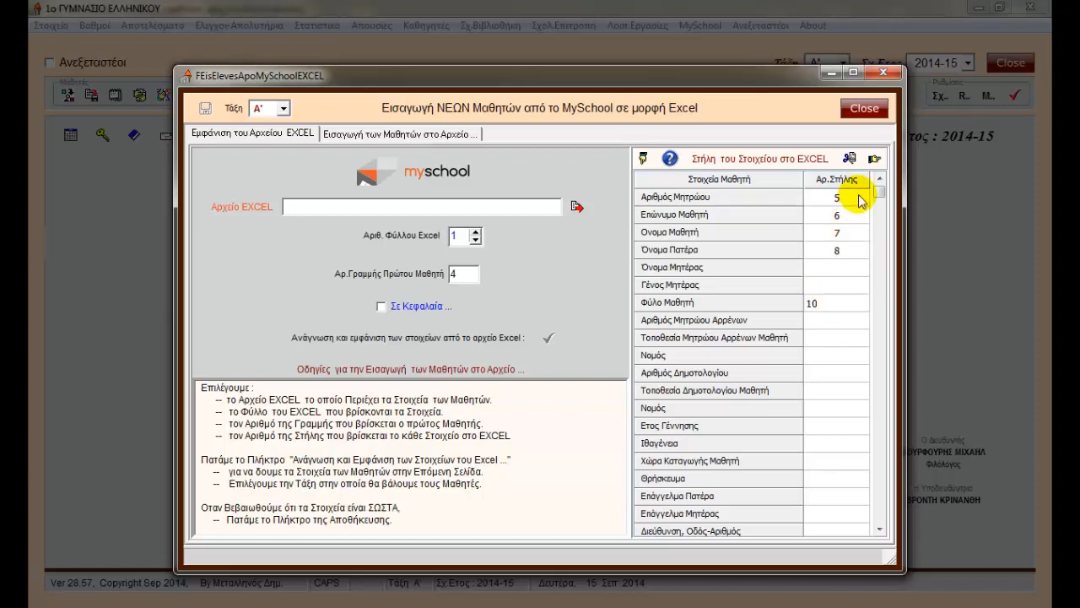
- Save the custom column numbering to the file and clear the column numbers from the student field list
click(873, 162)
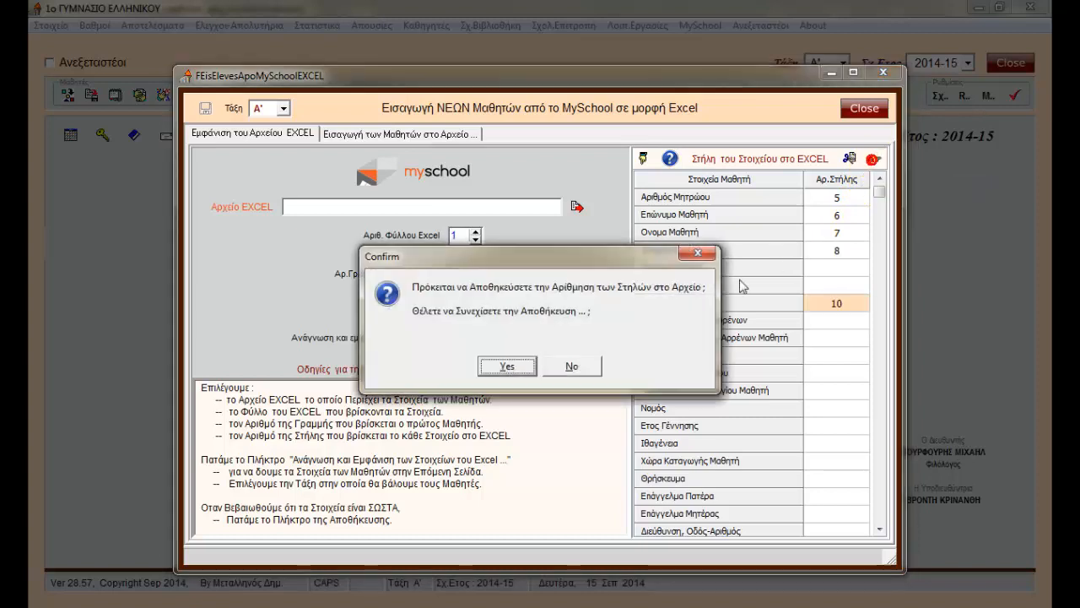
click(507, 368)
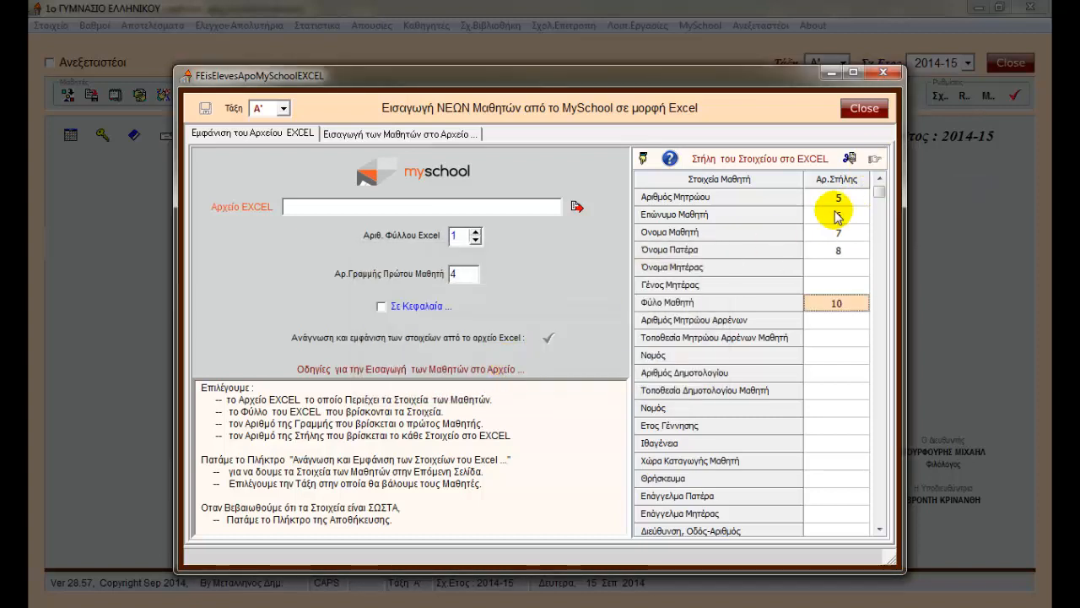
click(853, 160)
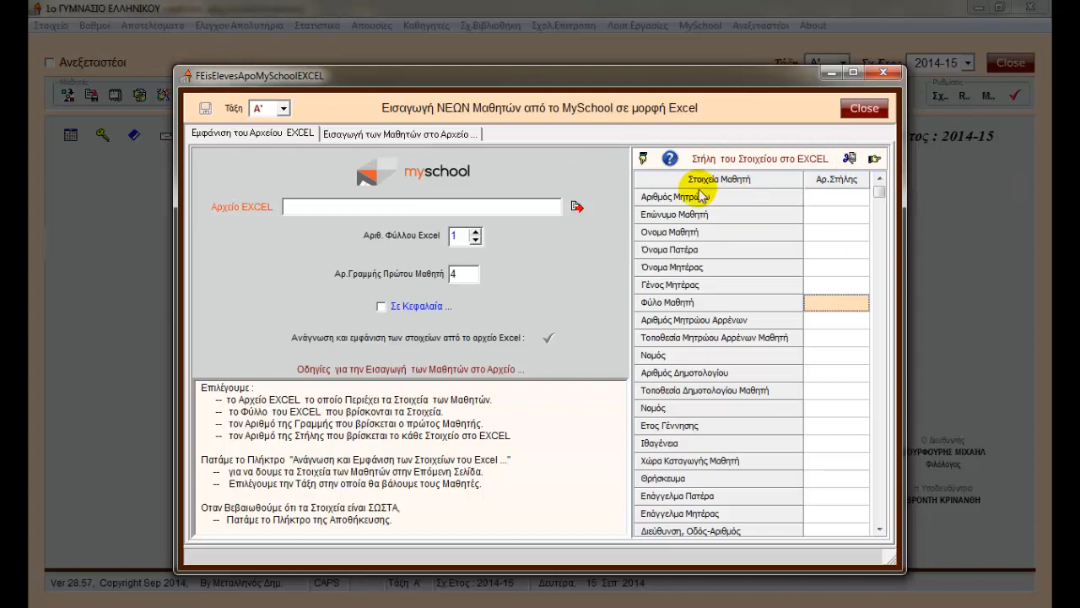
- Retrieve the stored custom column numbering from the file and clear the column numbers from the student field list again
click(643, 160)
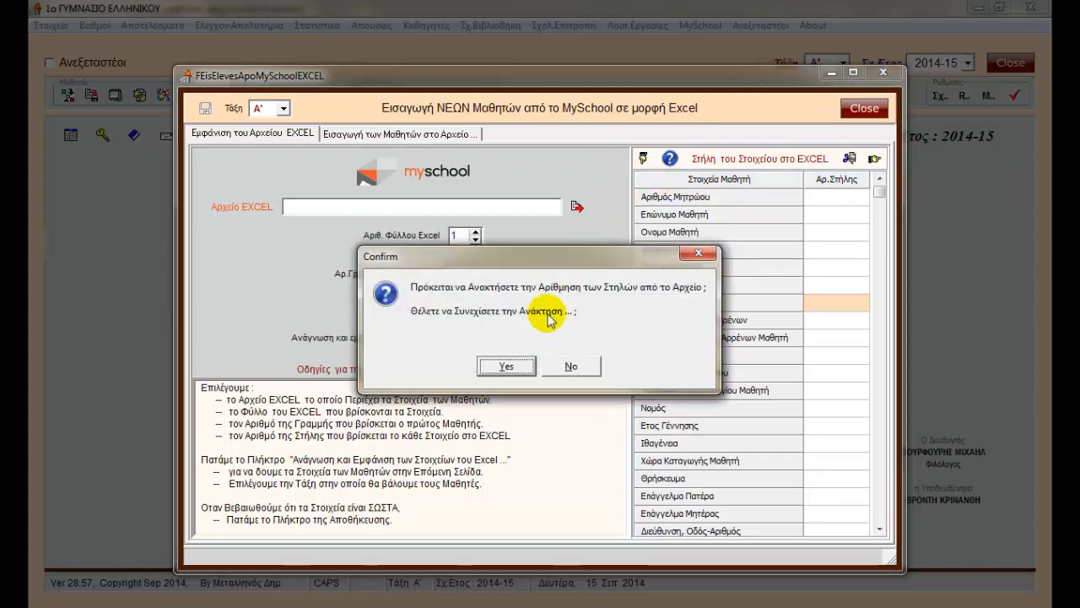
click(506, 368)
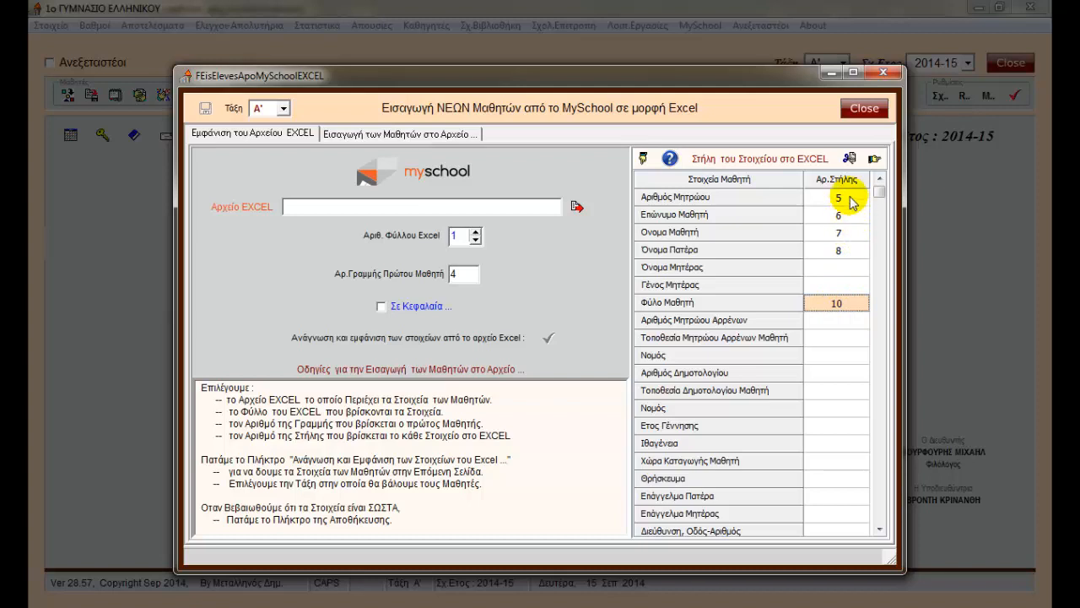
click(849, 160)
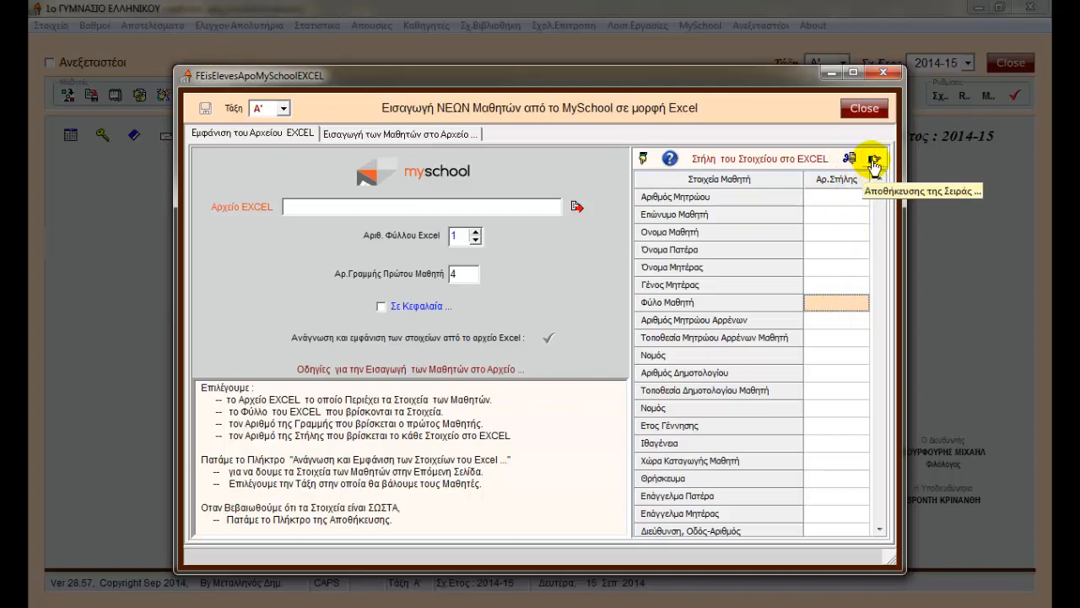
- Save the blank column numbering to the file and retrieve the column numbering to restore the default values
click(874, 158)
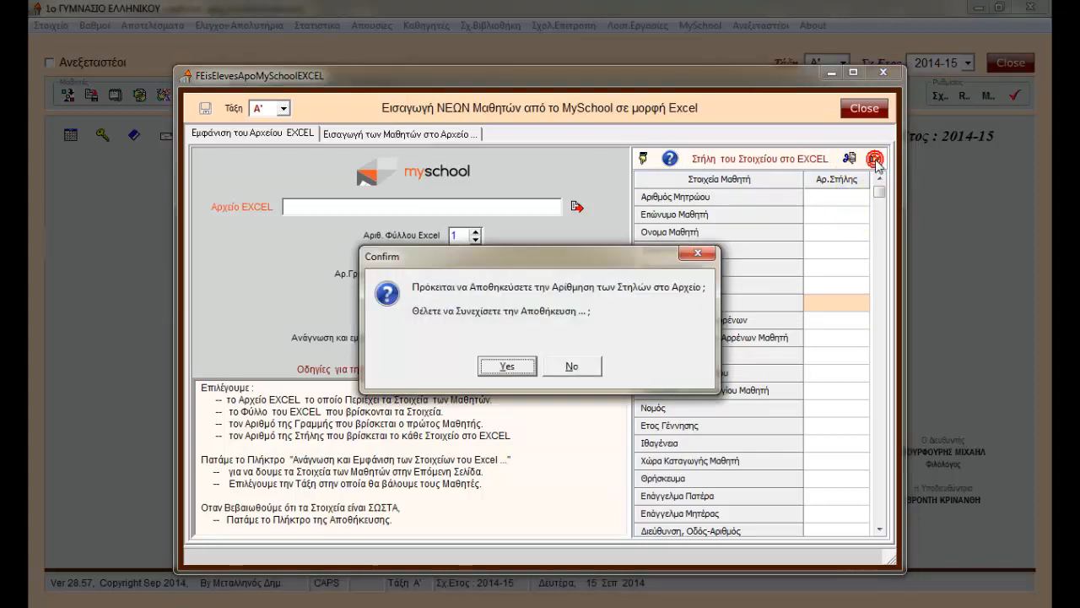
click(506, 366)
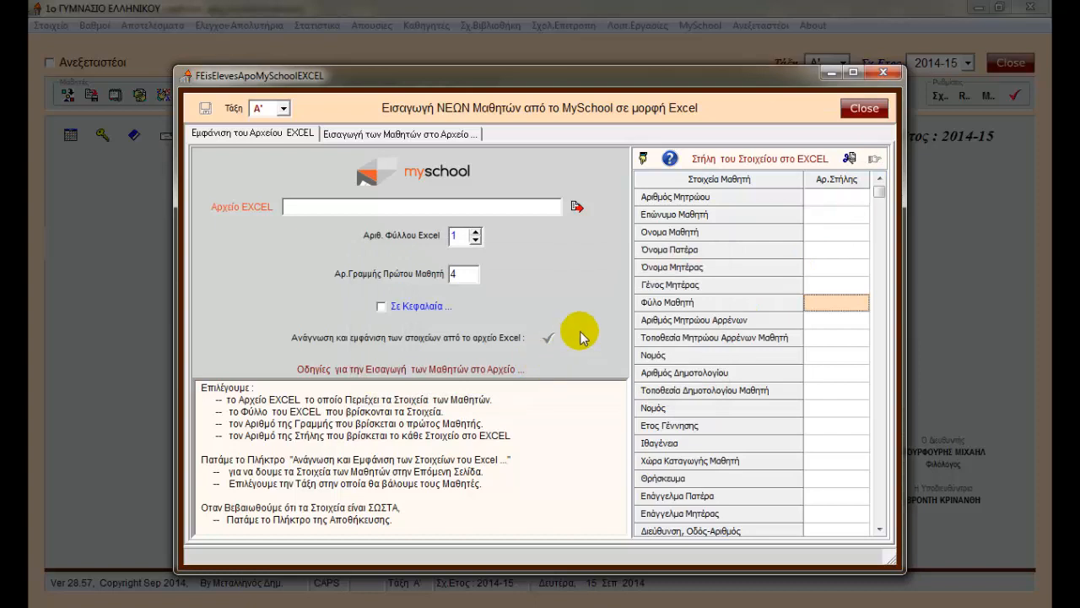
click(642, 160)
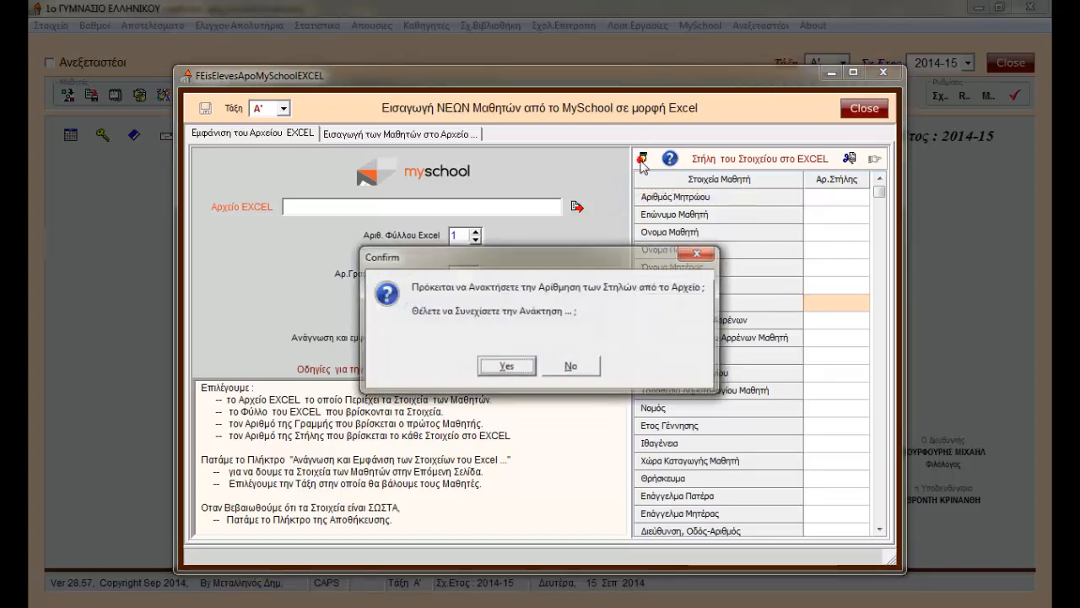
click(509, 368)
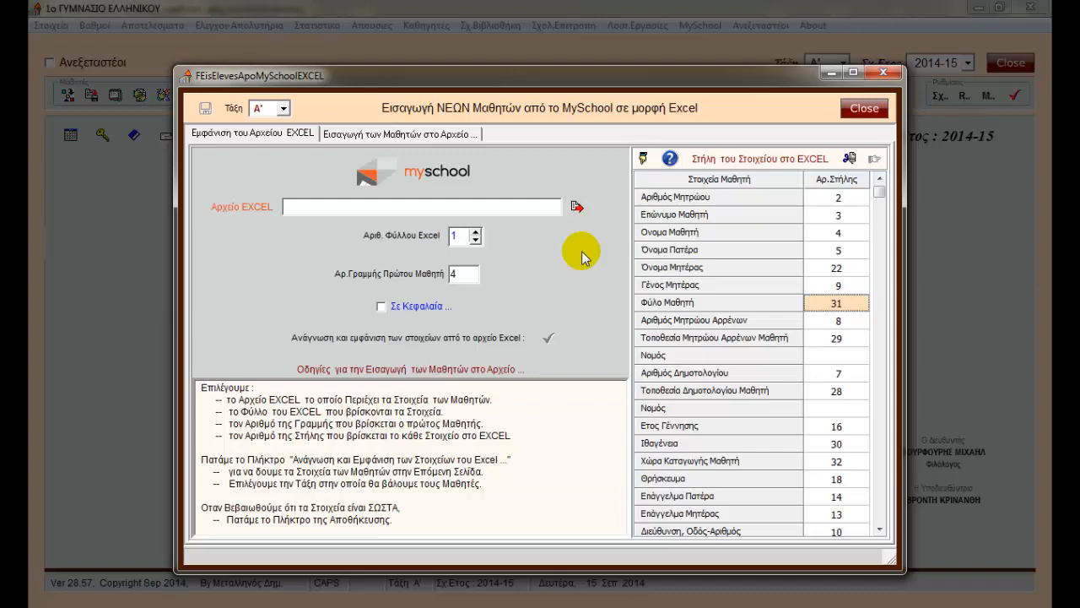
- Select myschoolA.xls from the Desktop as the Excel file, read its student data and dismiss the registry-number notice
click(577, 207)
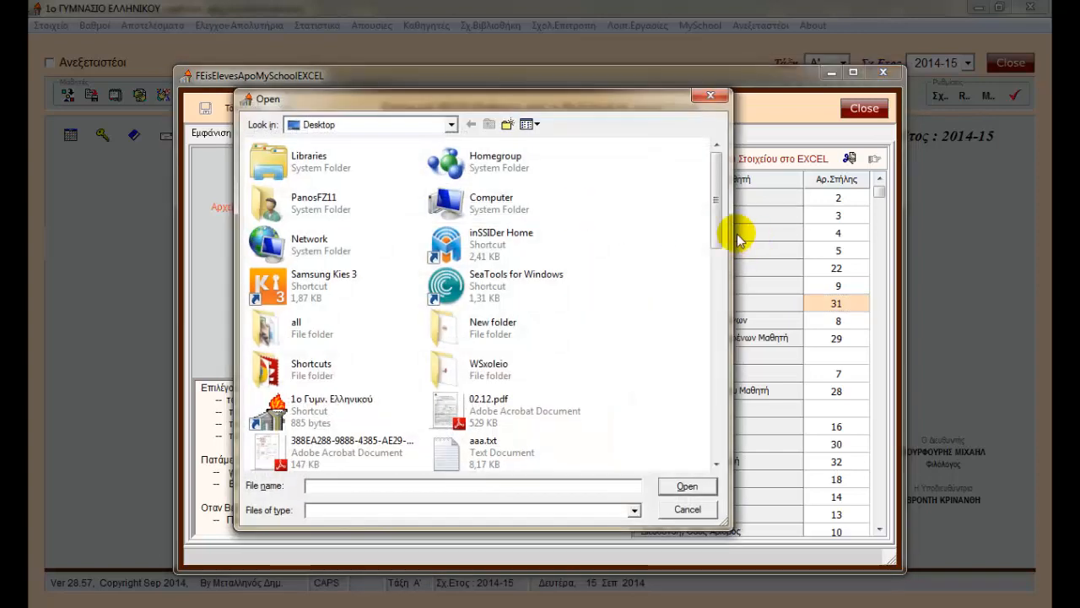
drag(717, 234, 724, 333)
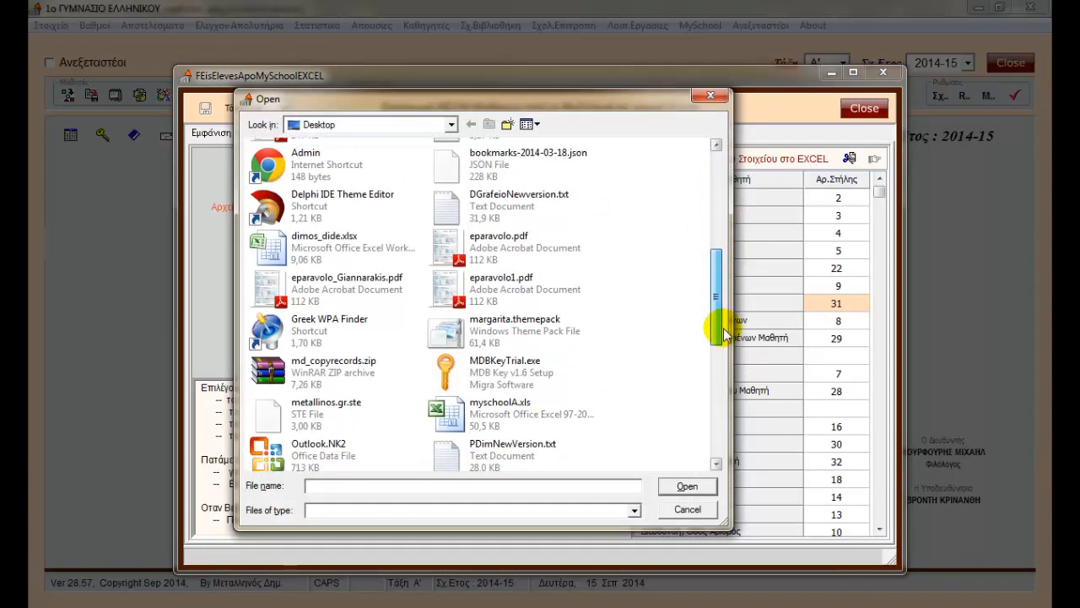
click(506, 406)
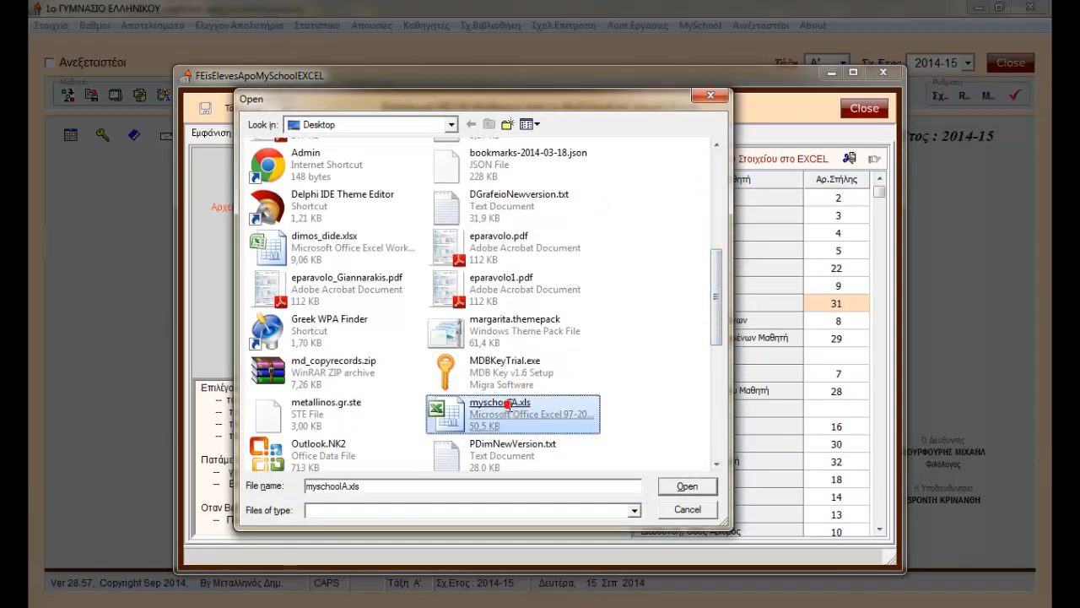
double_click(507, 405)
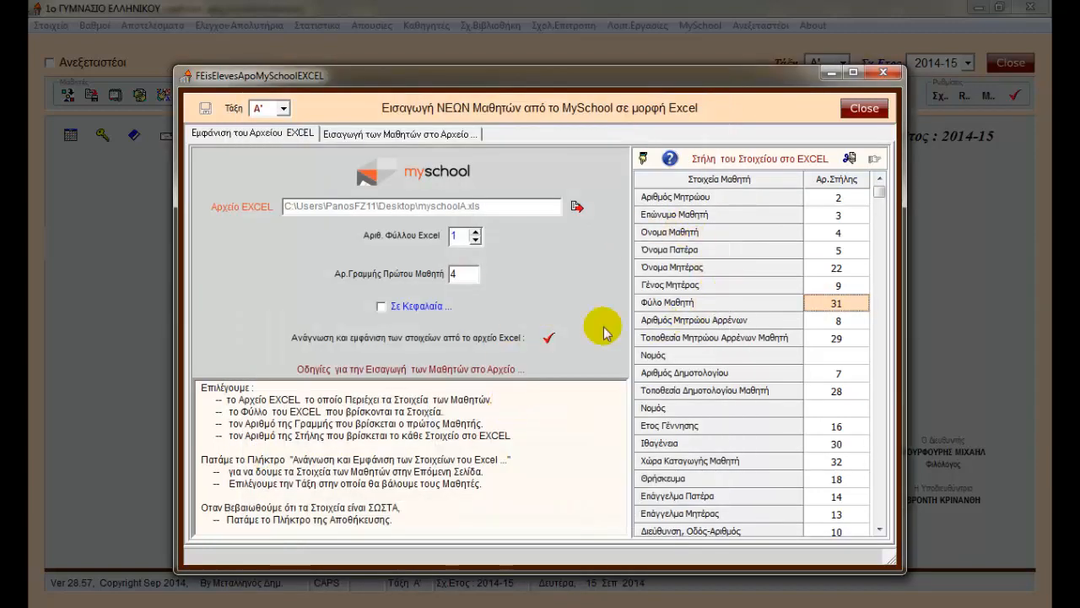
click(549, 338)
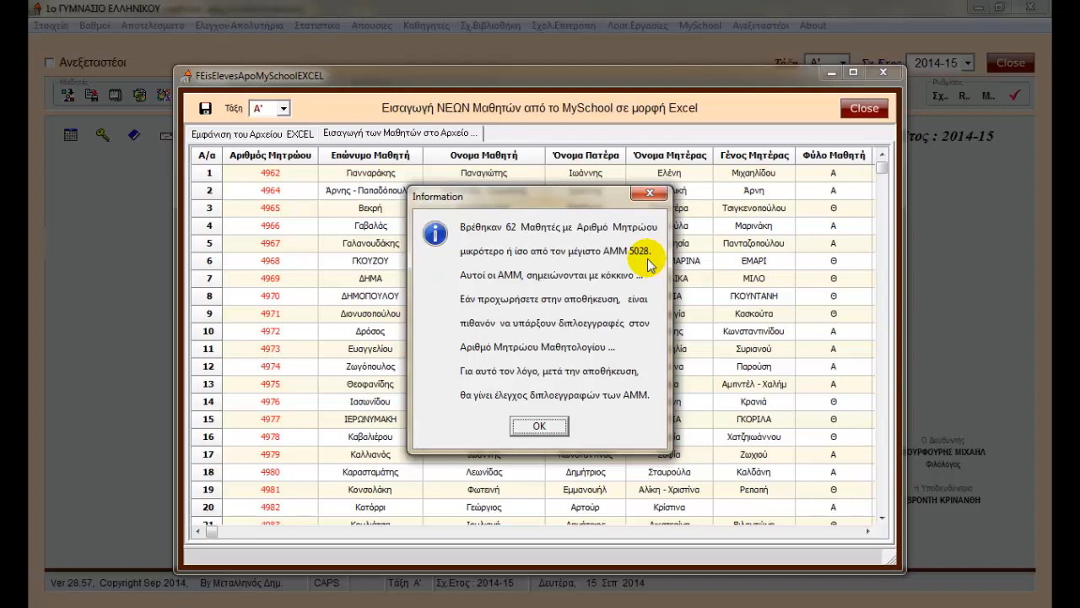
click(540, 425)
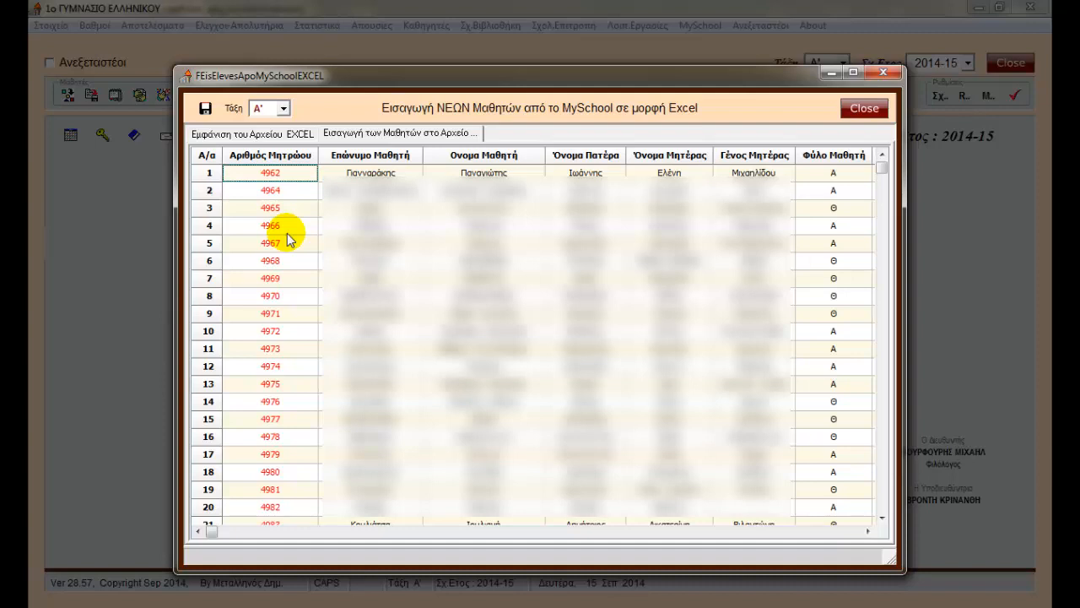
- Save the imported students to class Α', continue past the check for duplicate registry numbers and close the import
click(204, 110)
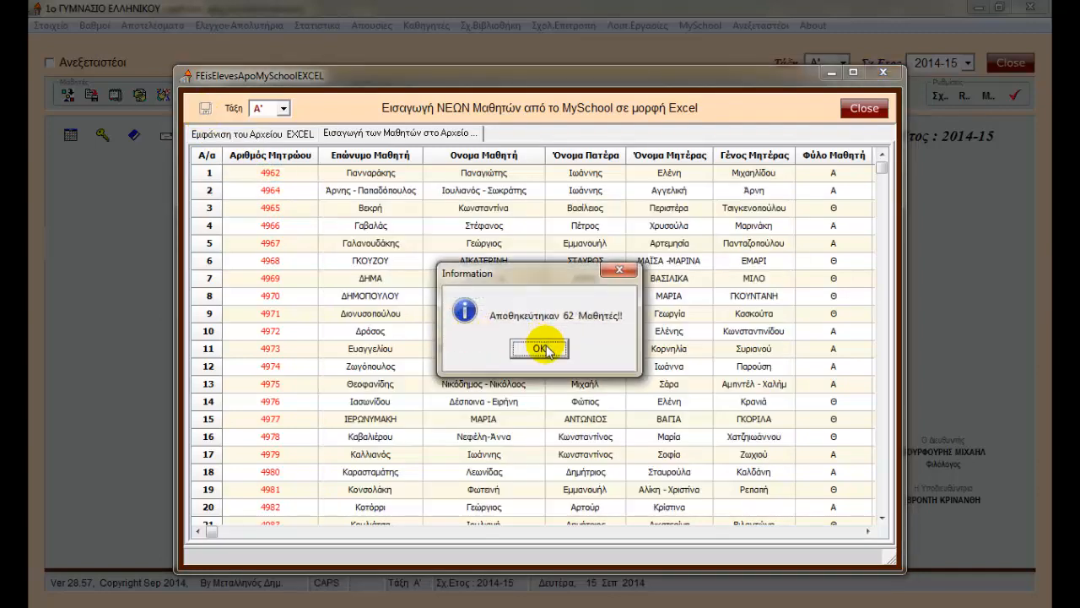
click(540, 346)
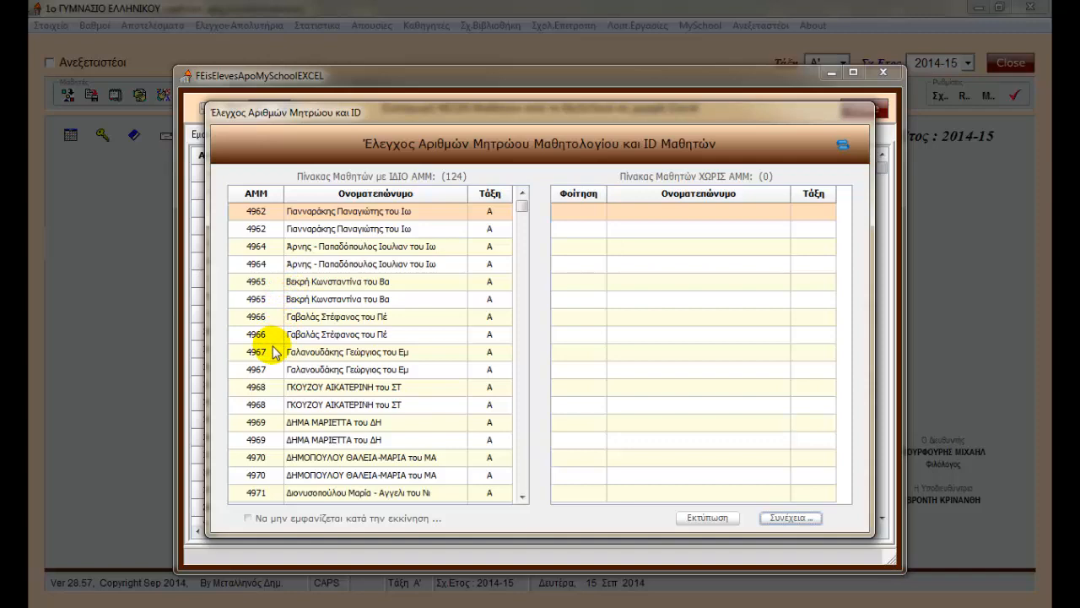
click(789, 518)
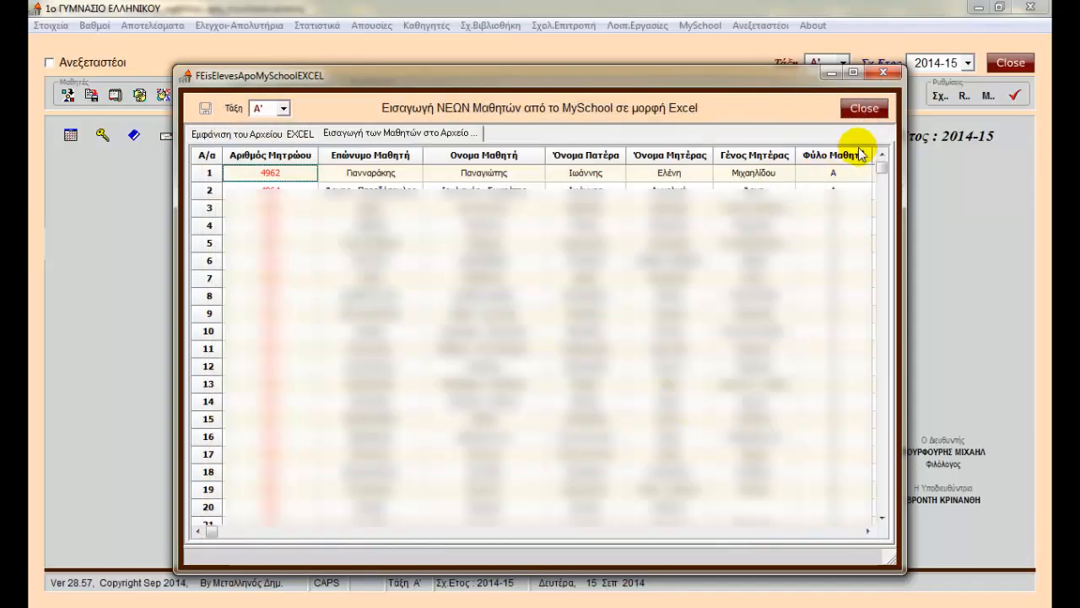
click(865, 109)
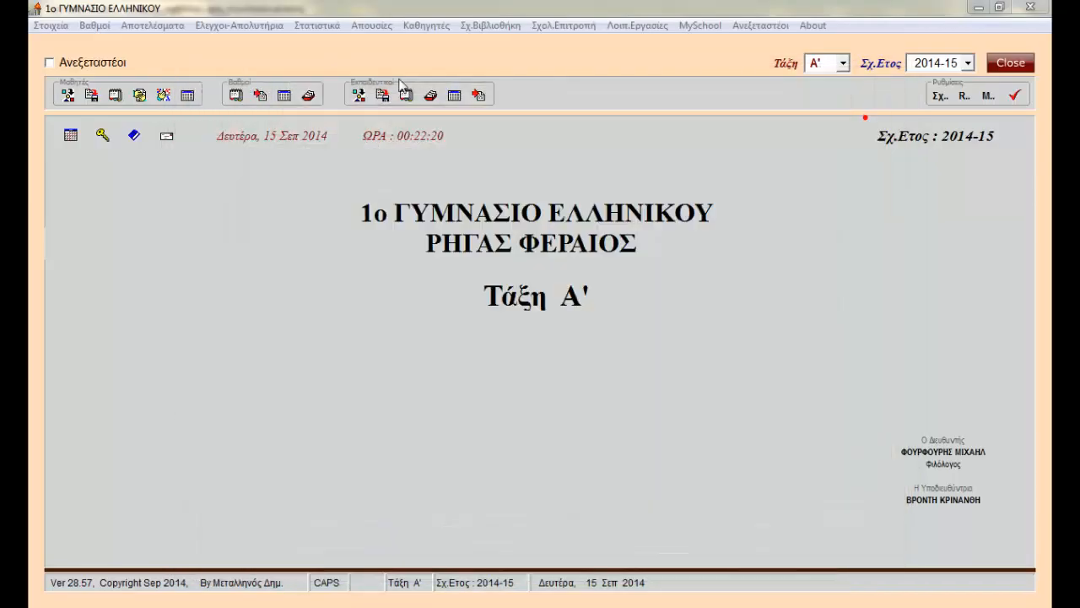
- Permanently delete the class Α' students listed at numbers 143, 146, 149, 151, 153 and 154 with Διαγραφή Μαθητών
click(45, 26)
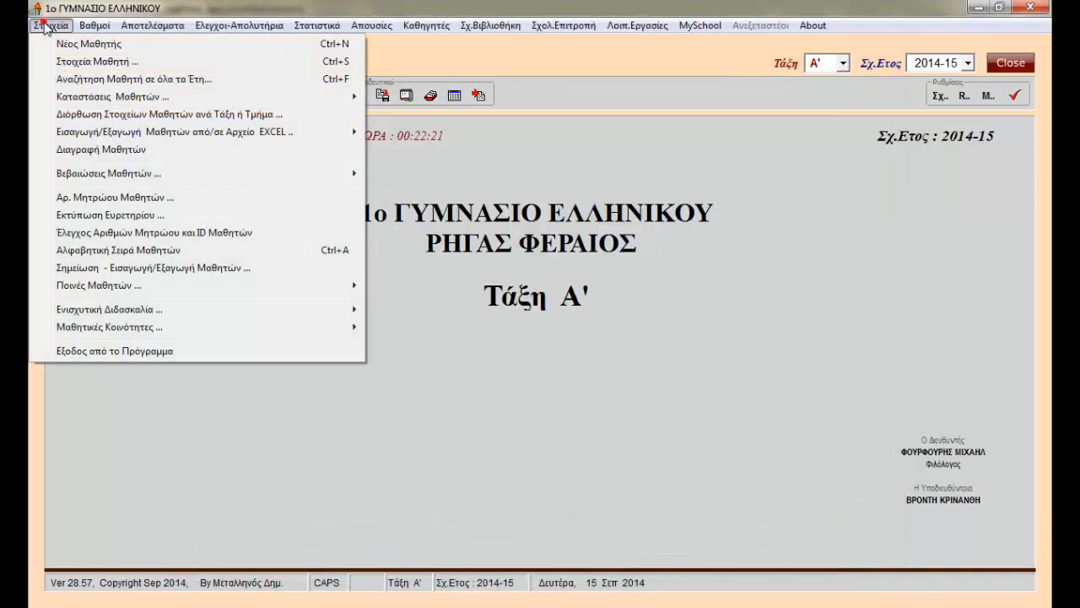
click(74, 150)
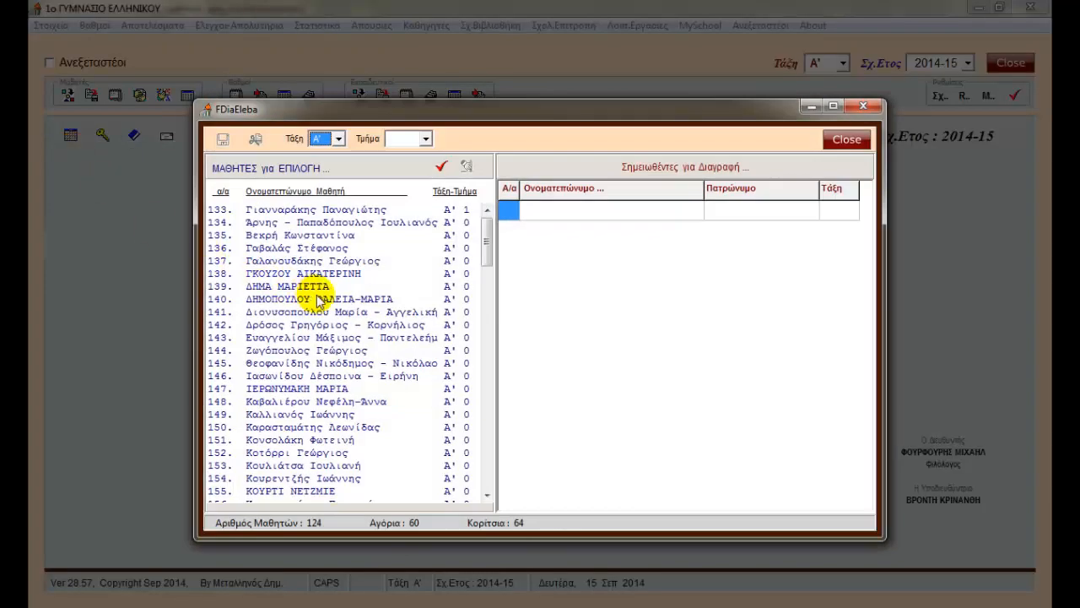
double_click(311, 338)
double_click(309, 376)
double_click(309, 414)
double_click(305, 439)
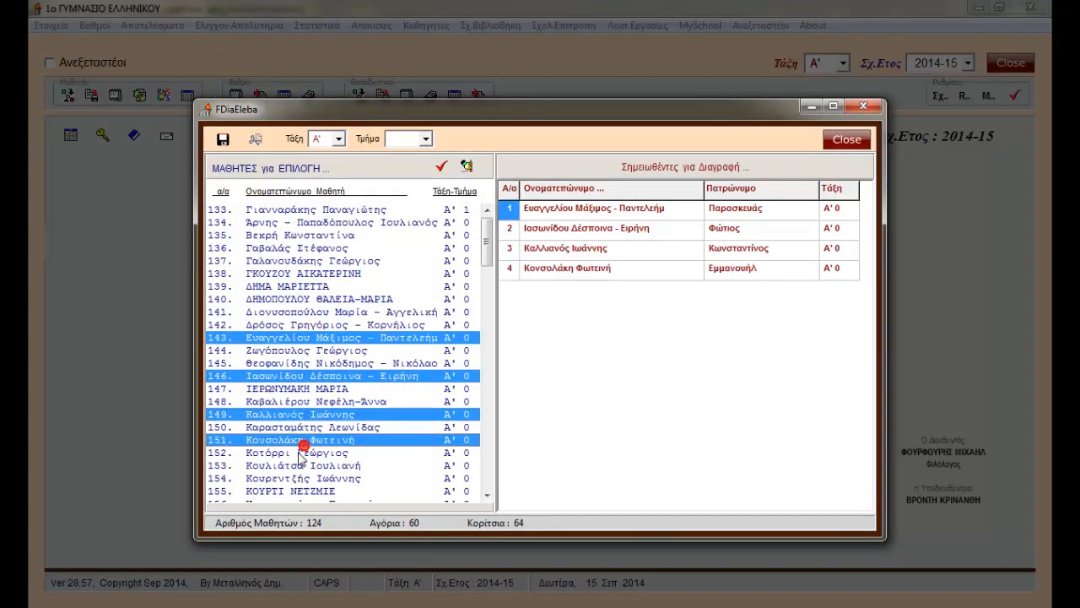
double_click(300, 465)
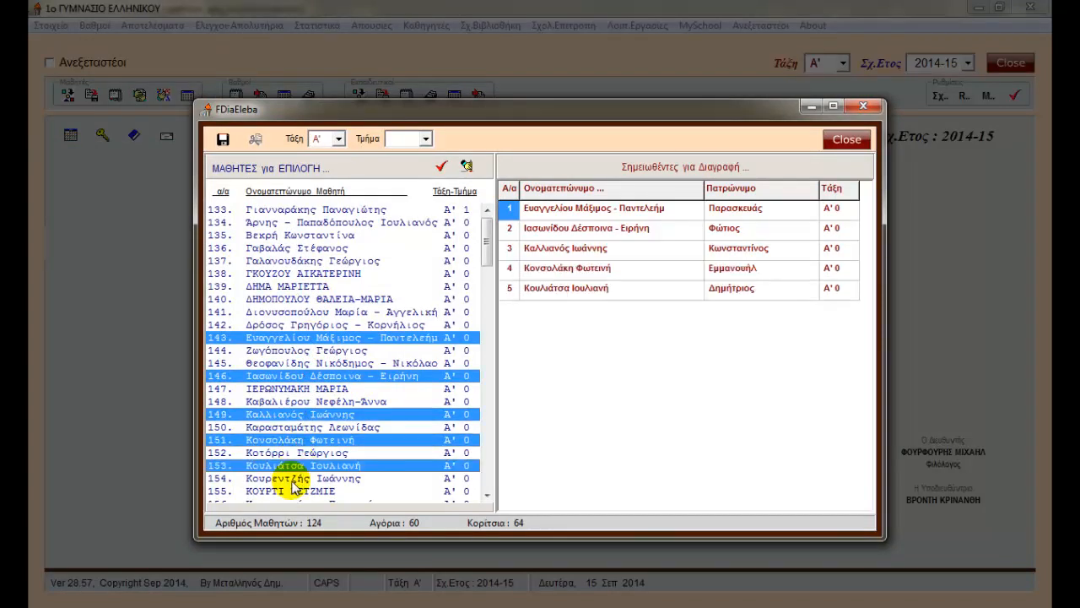
double_click(294, 477)
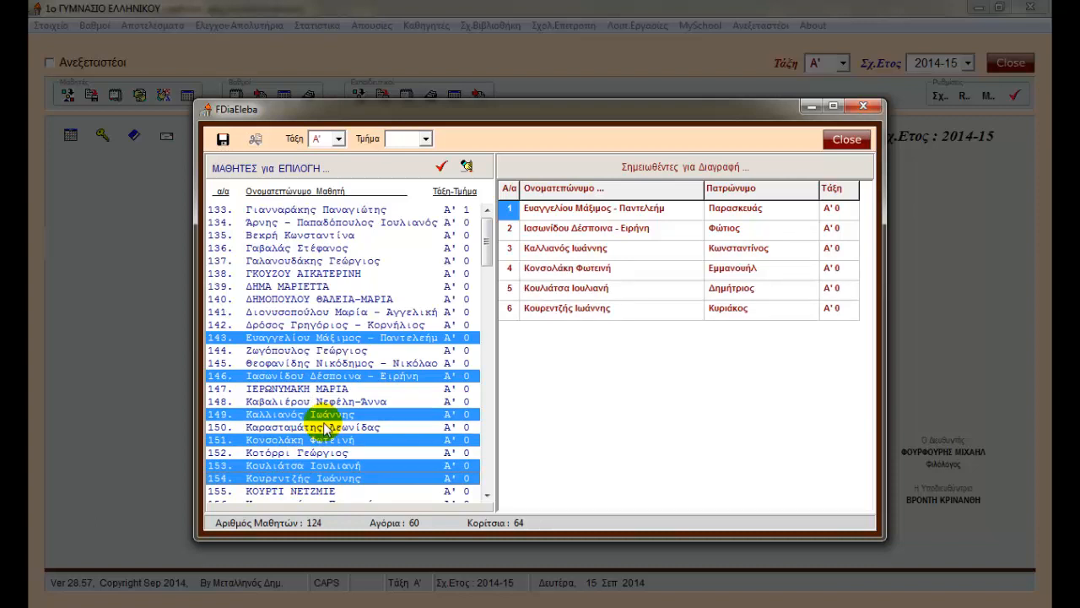
click(254, 138)
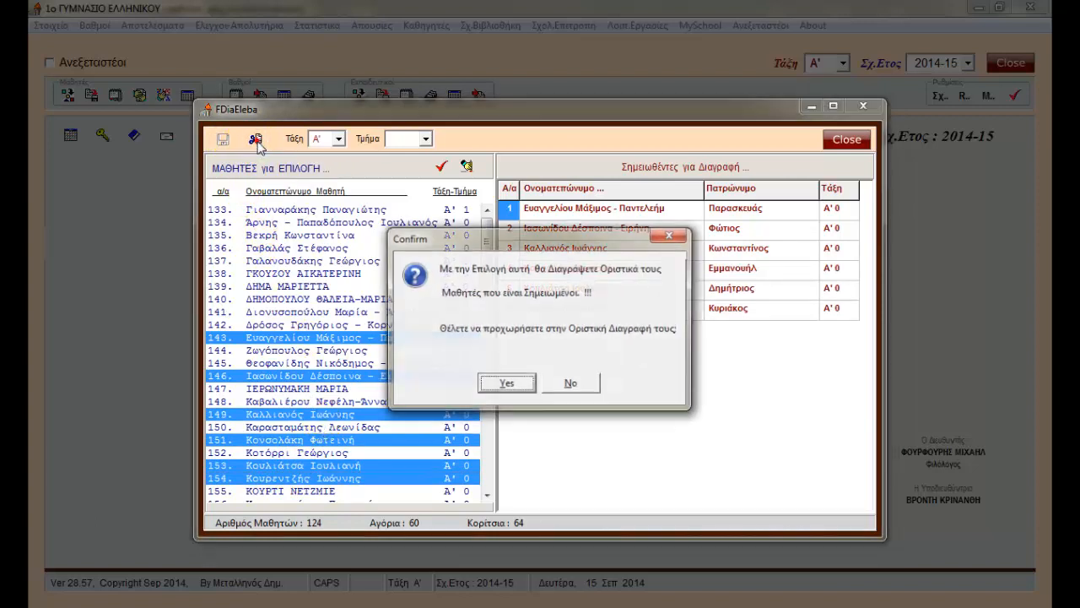
click(506, 385)
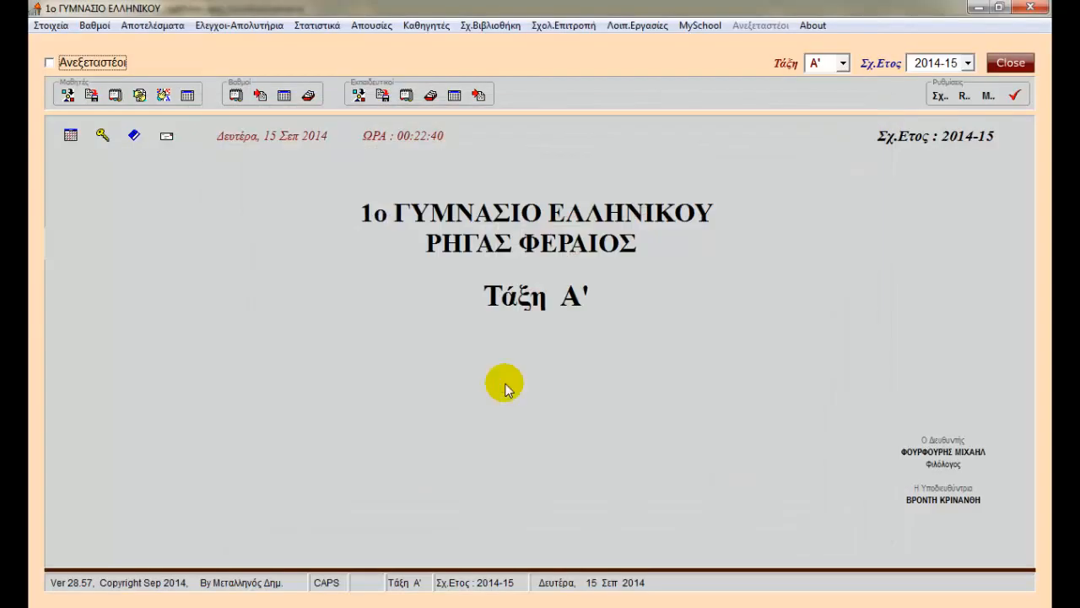